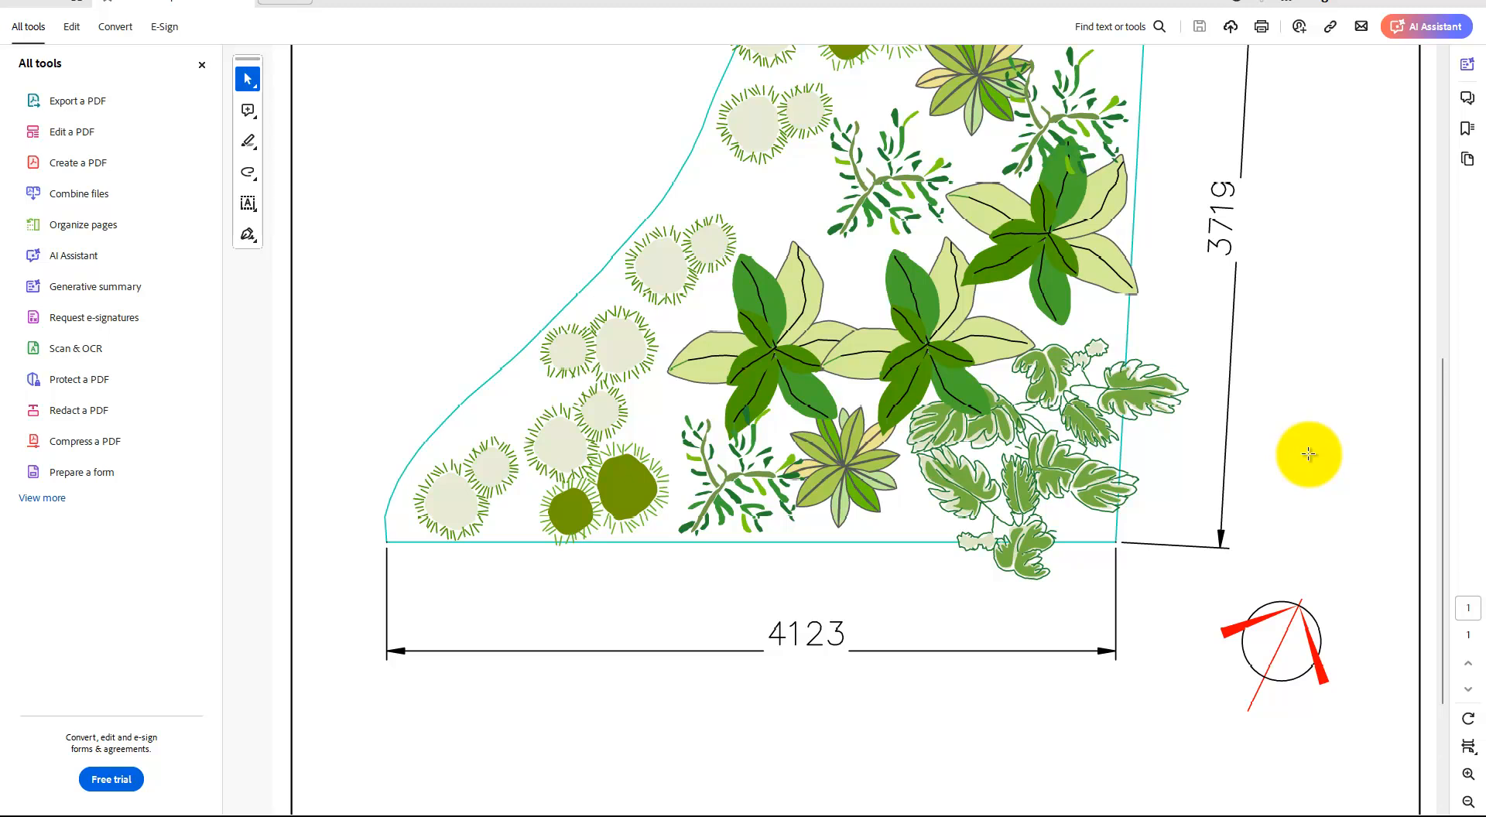
Step: Switch from the garden bed PDF to gCADPlus and show the planting plan in model space
scroll(1154, 464, "down", 1)
scroll(1154, 457, "up", 1)
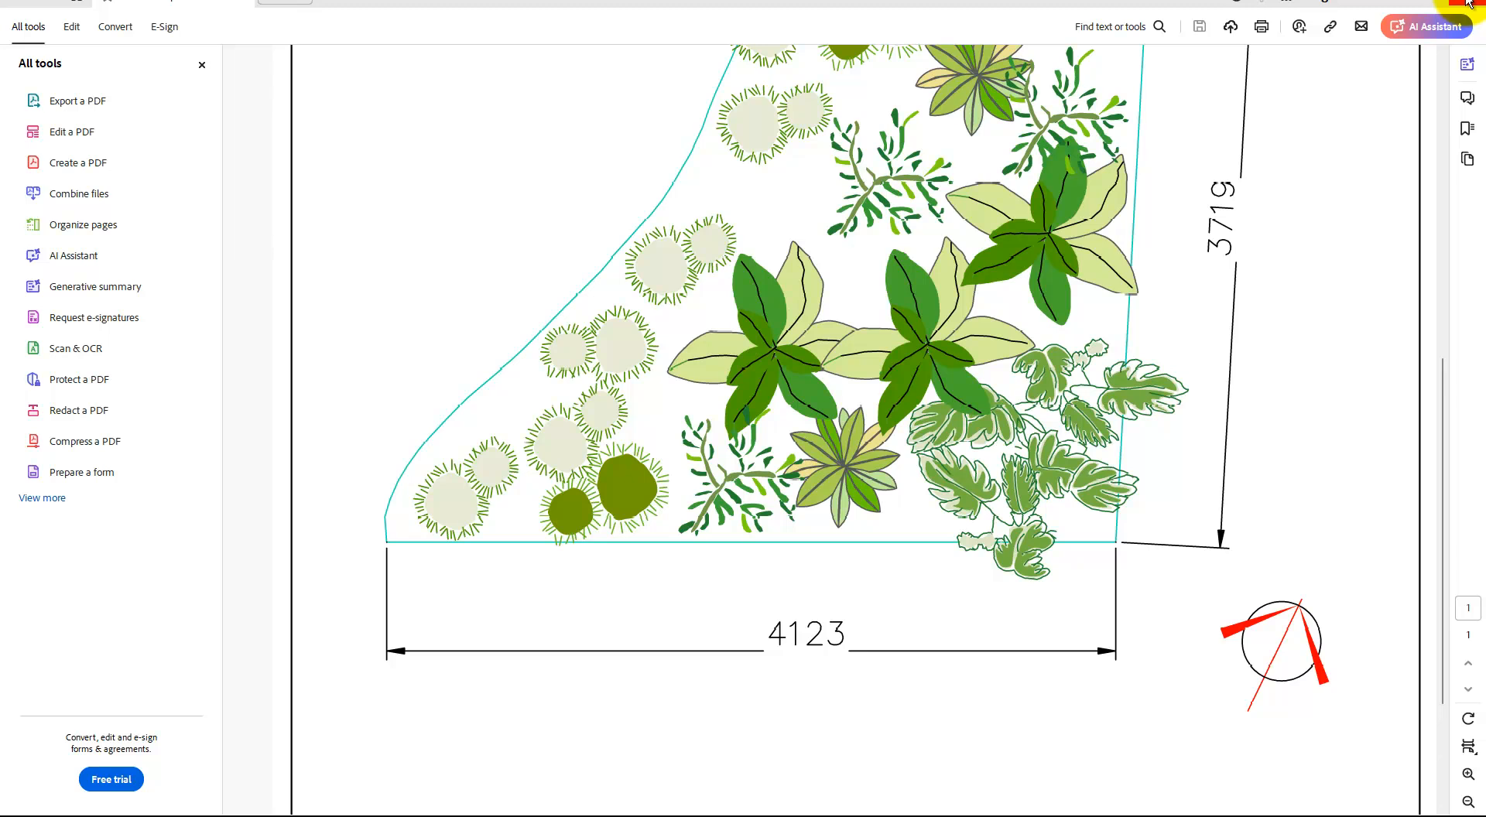
left_click(1467, 3)
mouse_move(1121, 797)
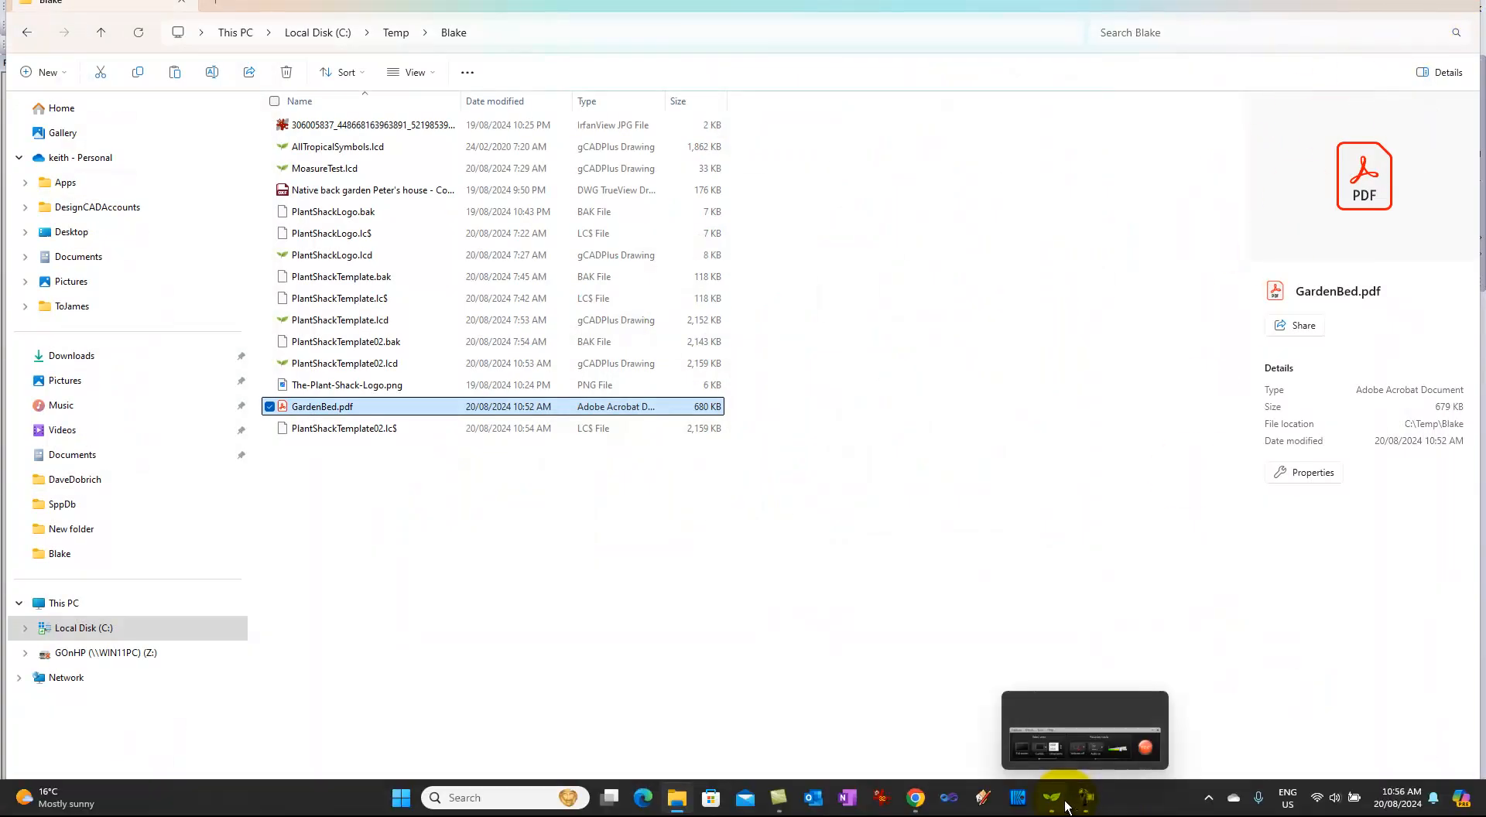
left_click(1058, 803)
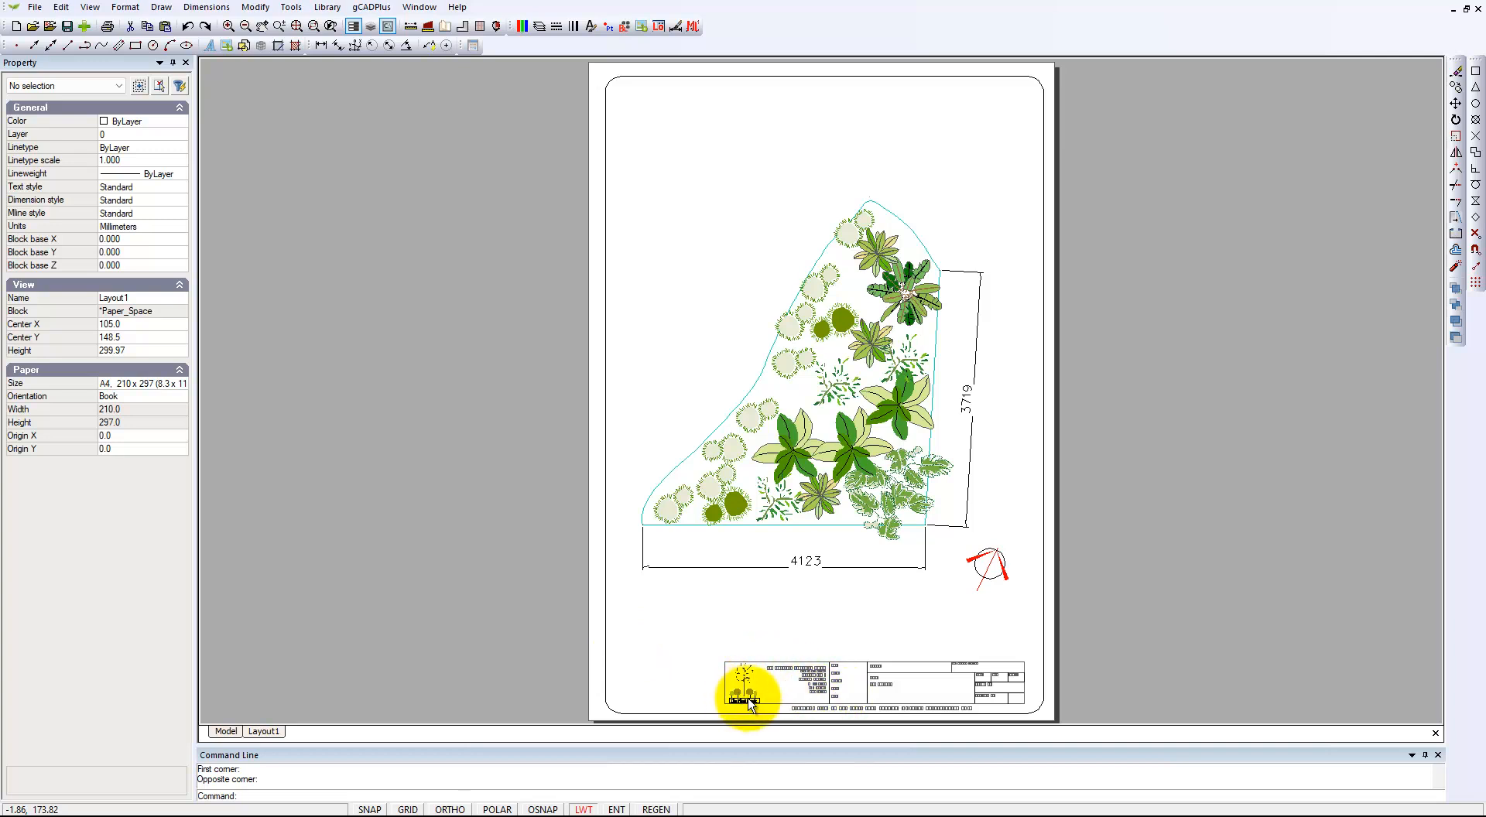
left_click(227, 732)
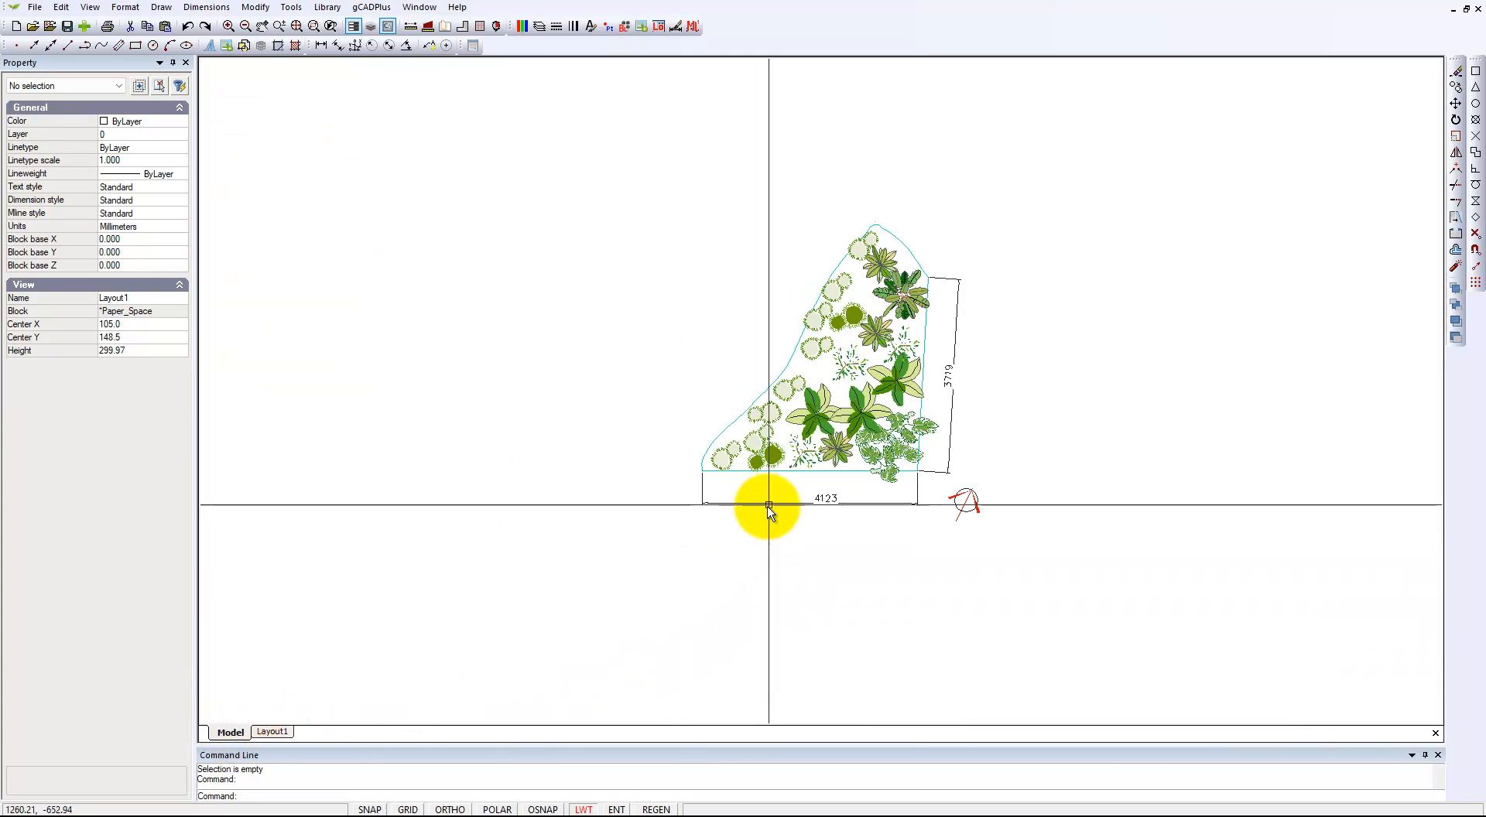
scroll(811, 478, "up", 4)
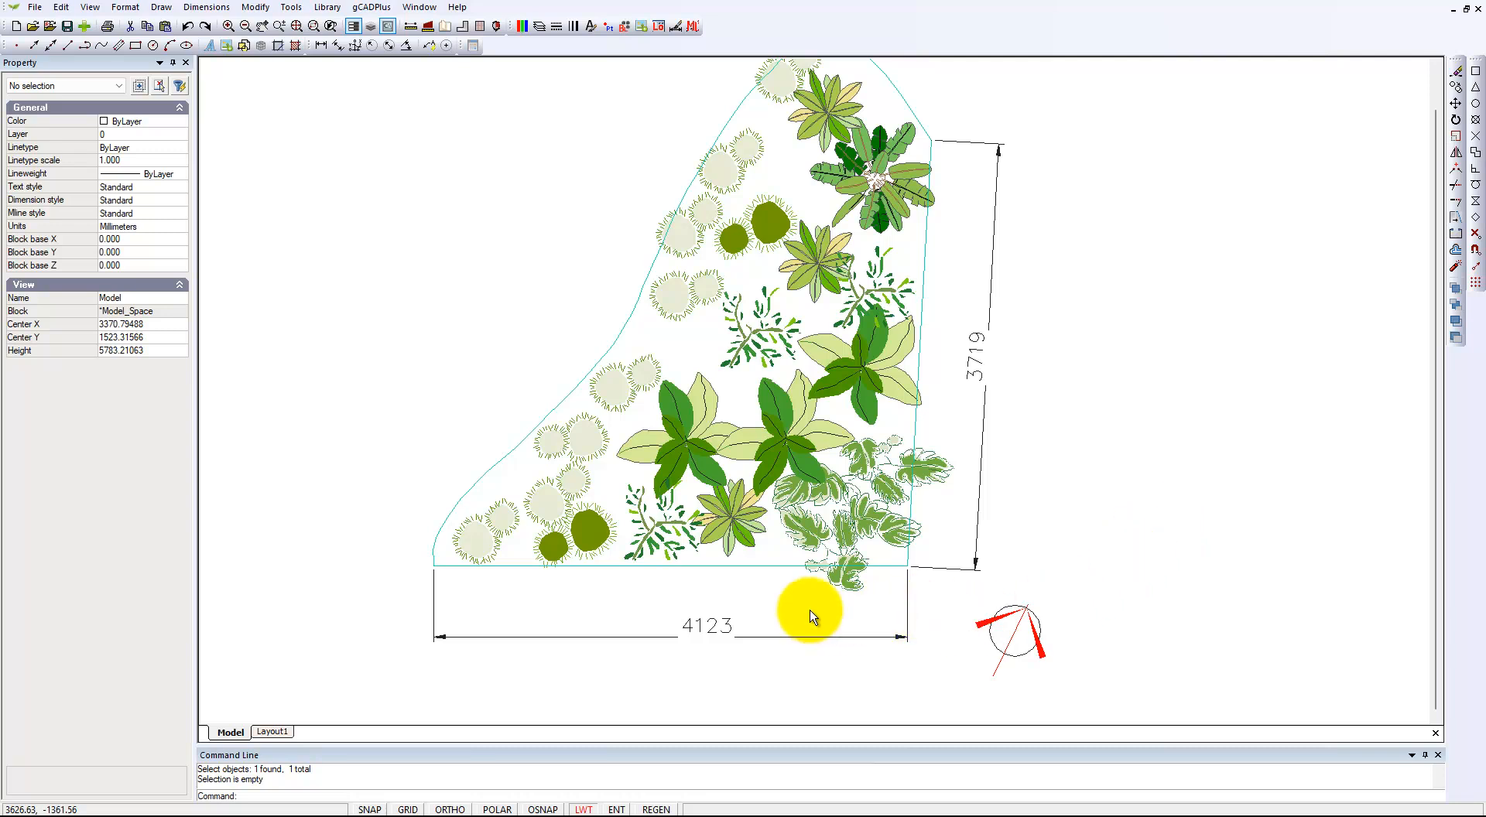
Step: Inspect the properties of the garden bed's straight bottom and right boundary lines
left_click(768, 567)
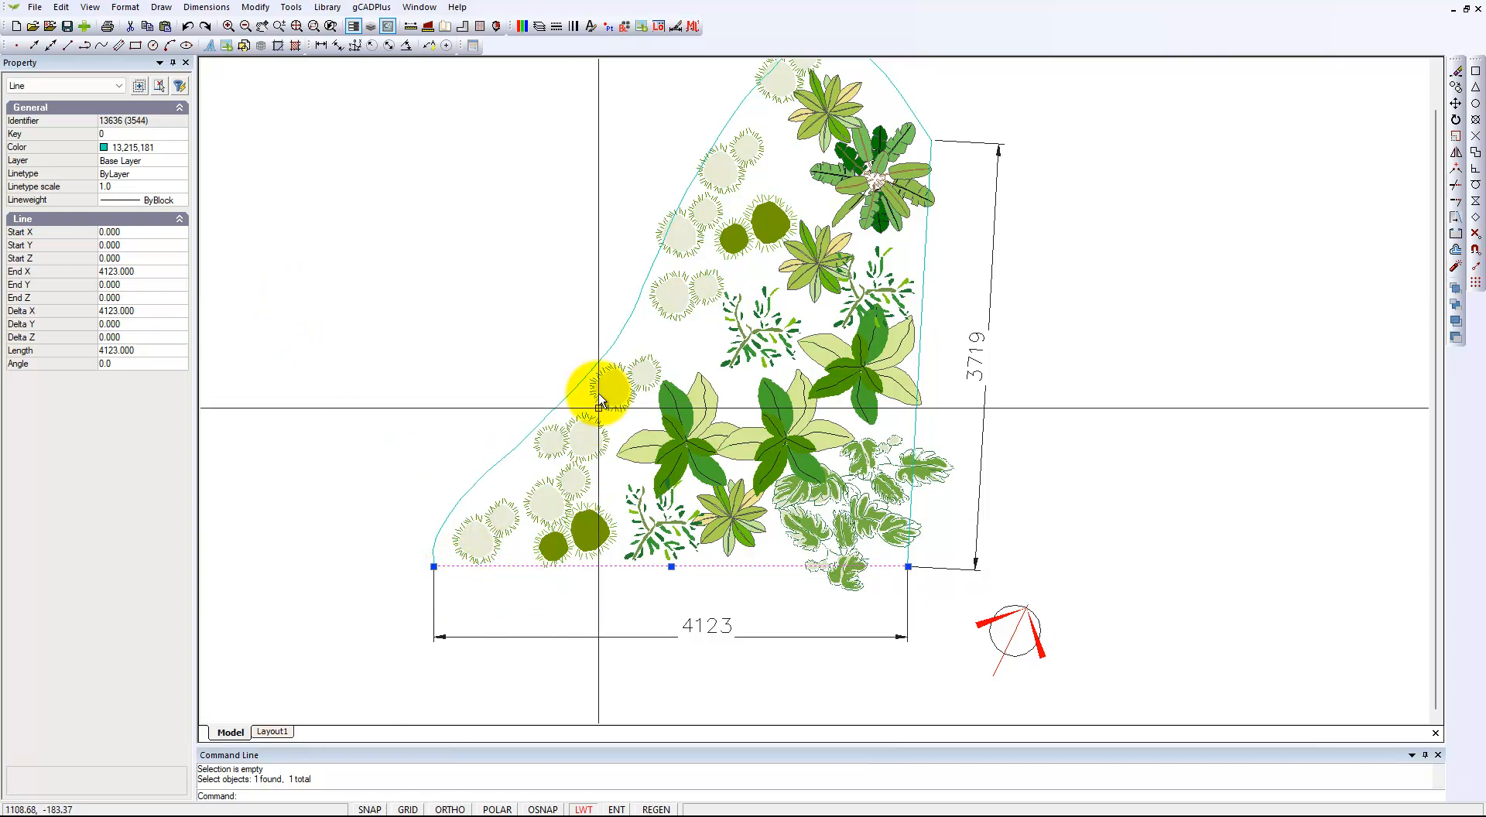
key("Escape")
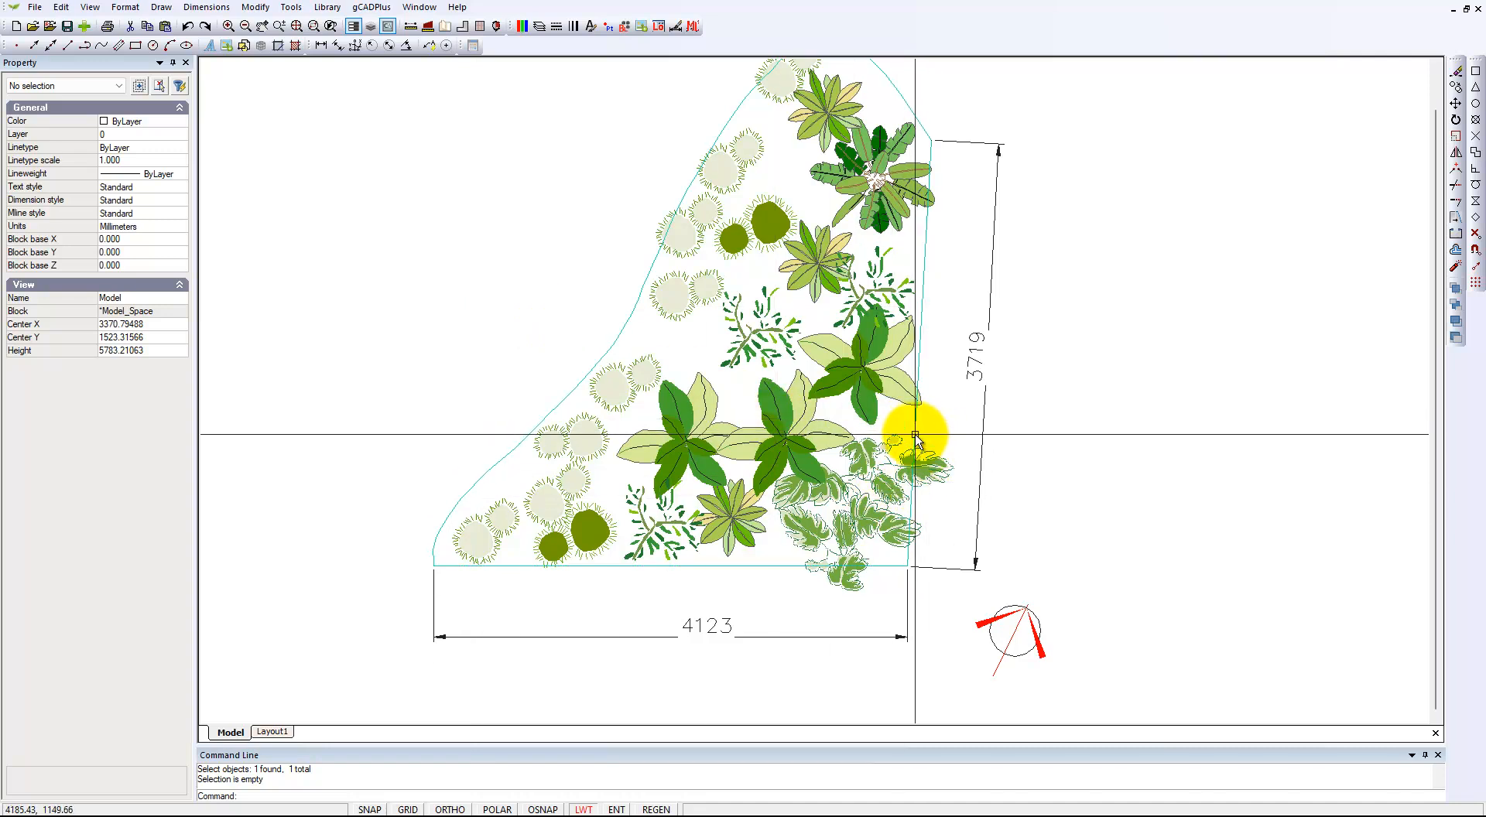
left_click(913, 437)
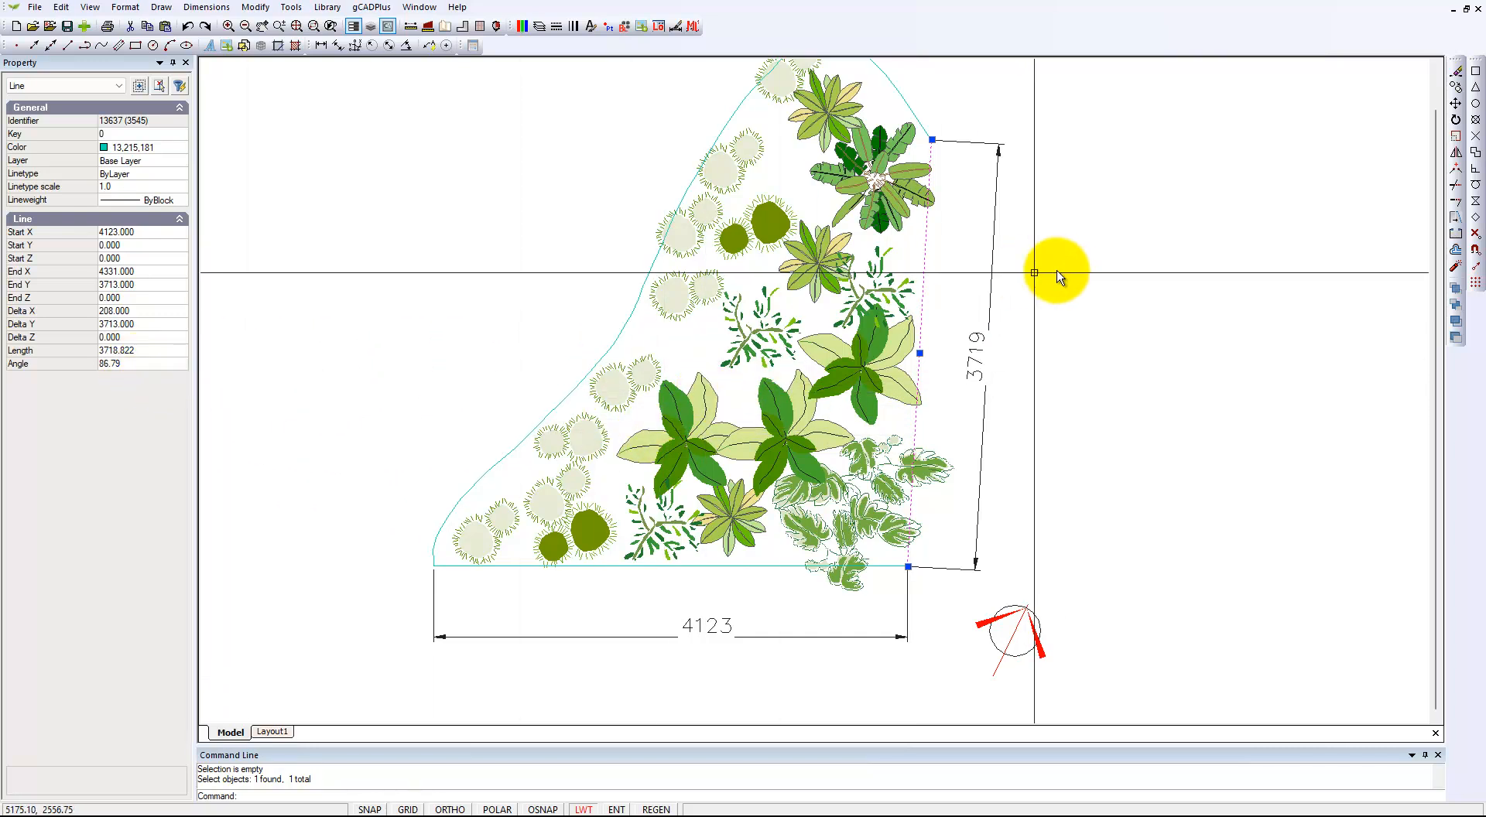
key("Escape")
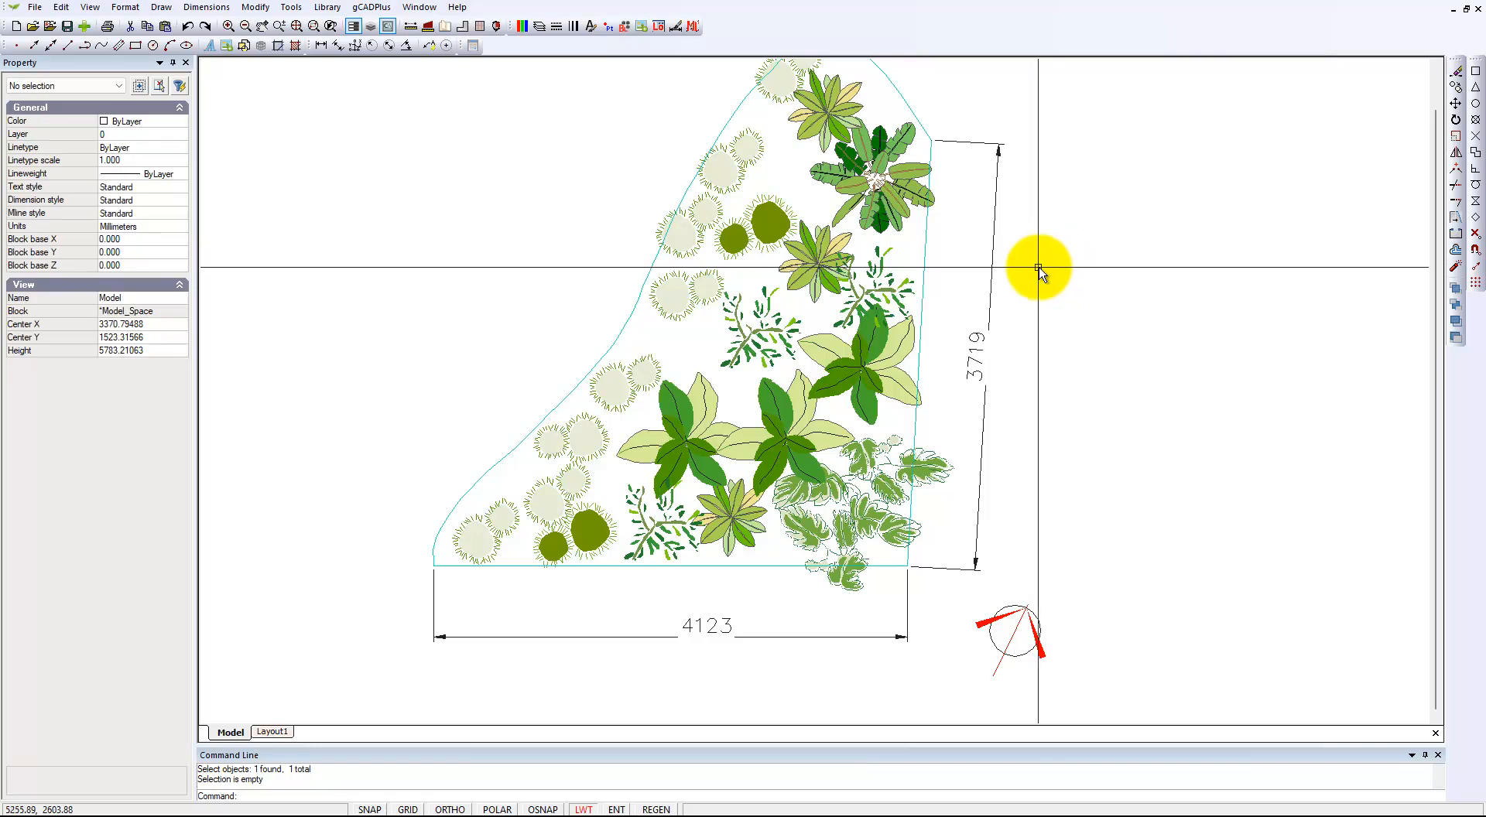
middle_click_drag(1042, 260, 1053, 332)
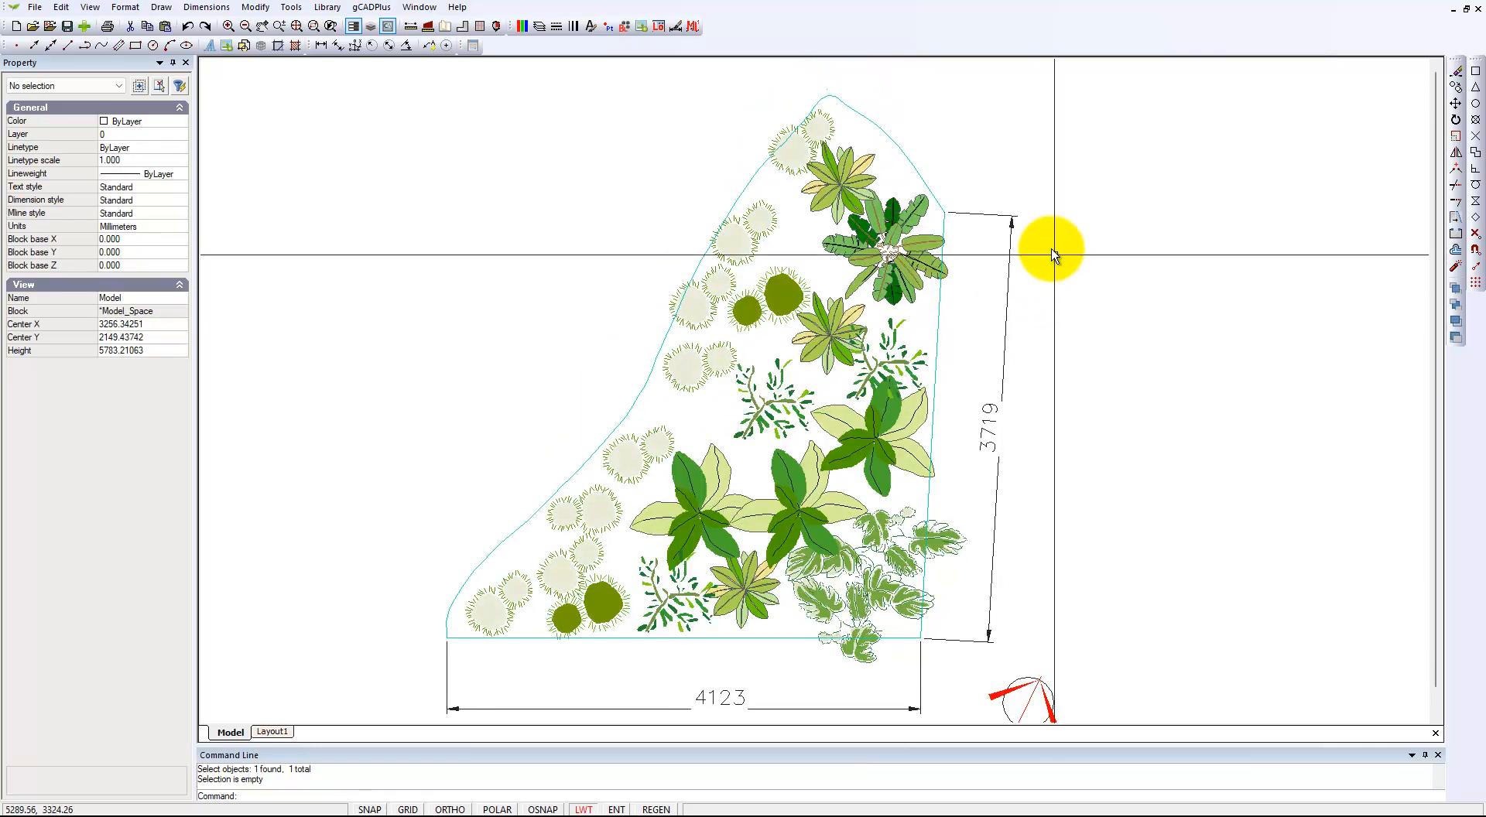
Step: Inspect the properties and vertices of the curved polyline forming the garden bed's upper and left boundary
left_click(919, 175)
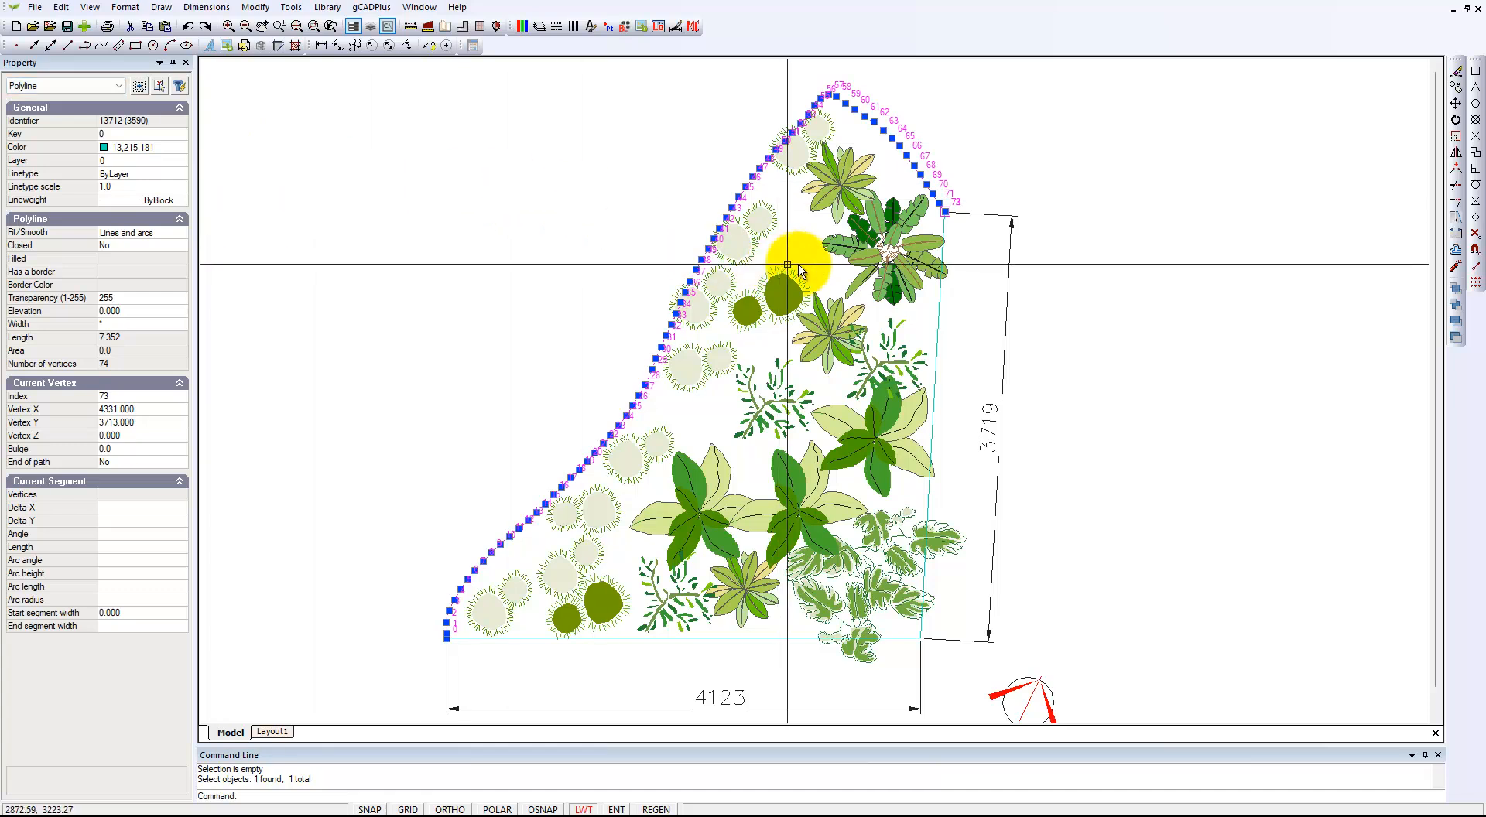
scroll(951, 210, "up", 2)
scroll(955, 217, "down", 1)
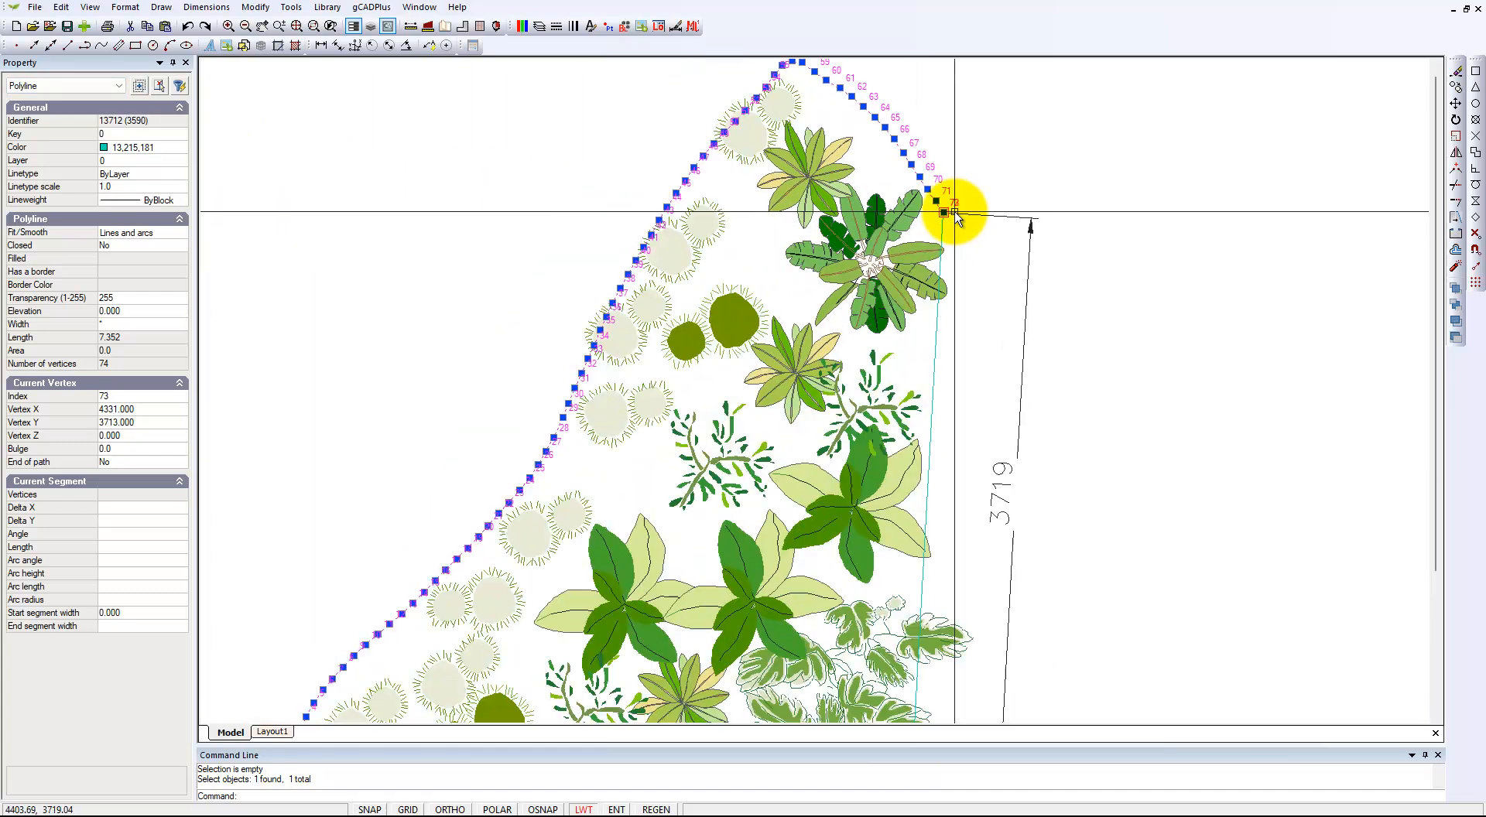
scroll(956, 217, "down", 2)
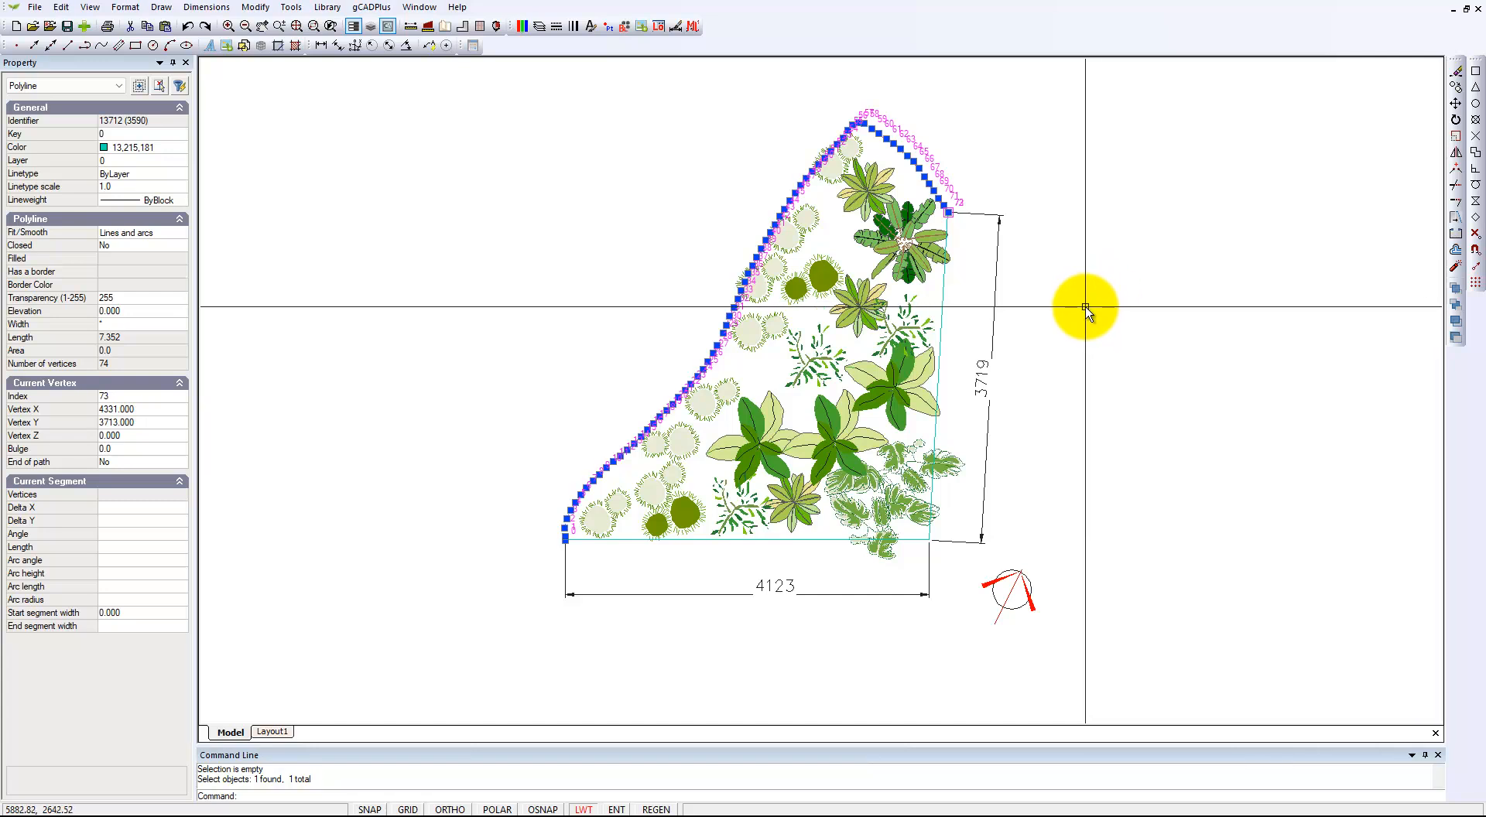
key("Escape")
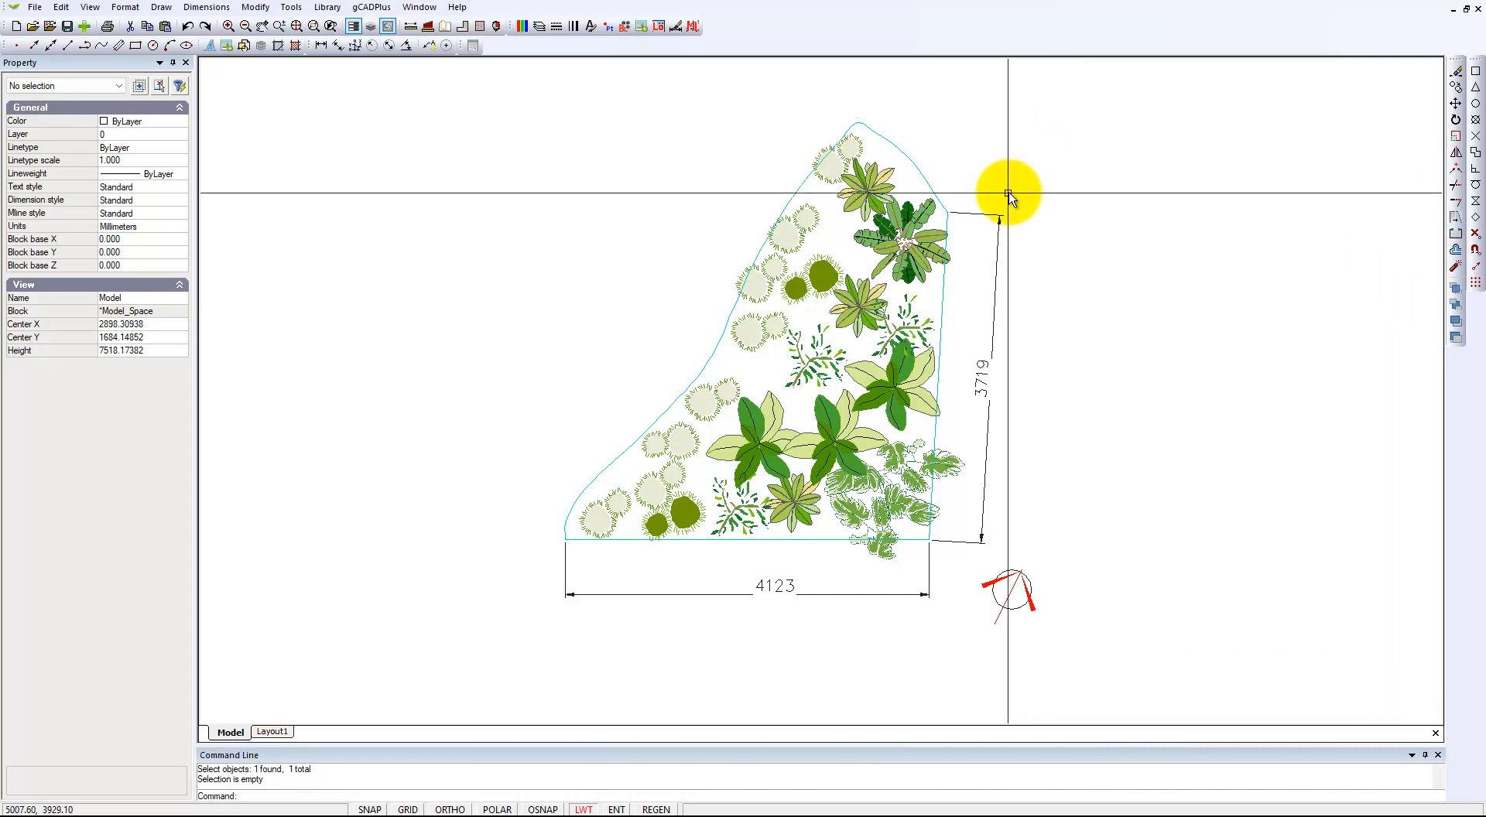
Step: Set the curved boundary polyline's Fit/Smooth option to Cubic B-spline and check the curve near its peak
left_click(918, 172)
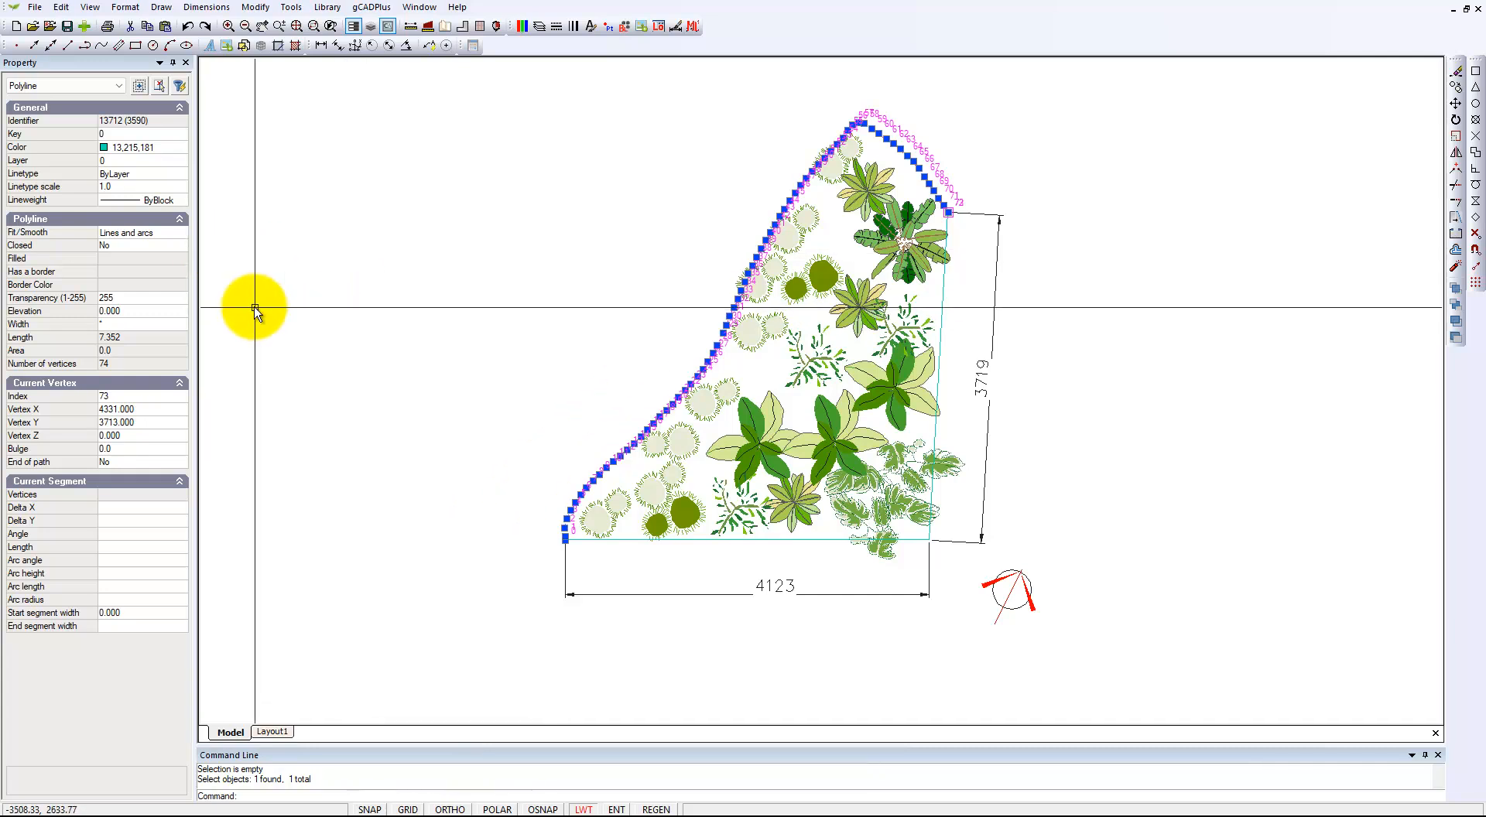
left_click(185, 234)
left_click(183, 234)
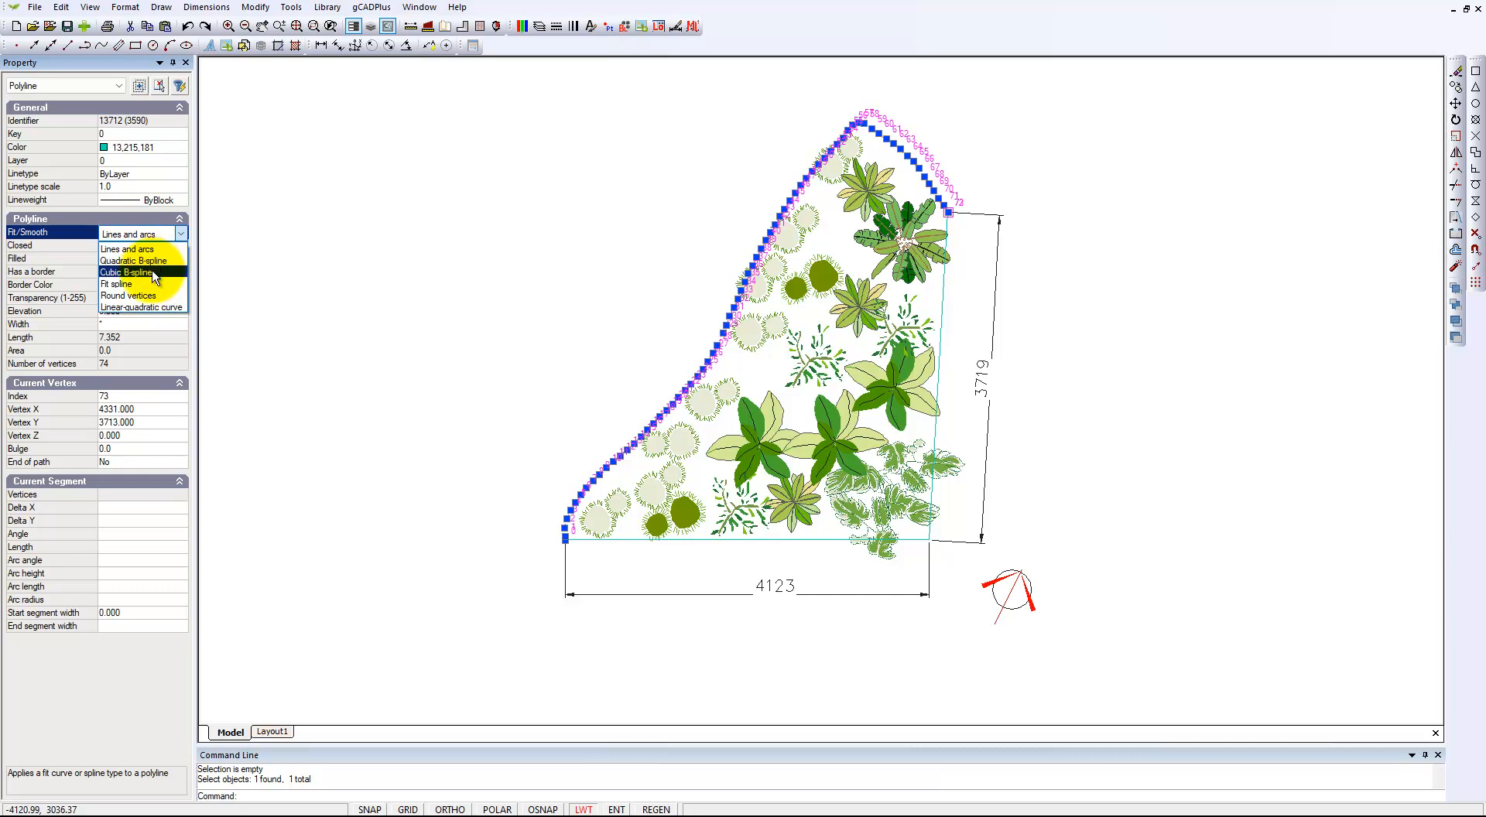
left_click(127, 272)
key("Escape")
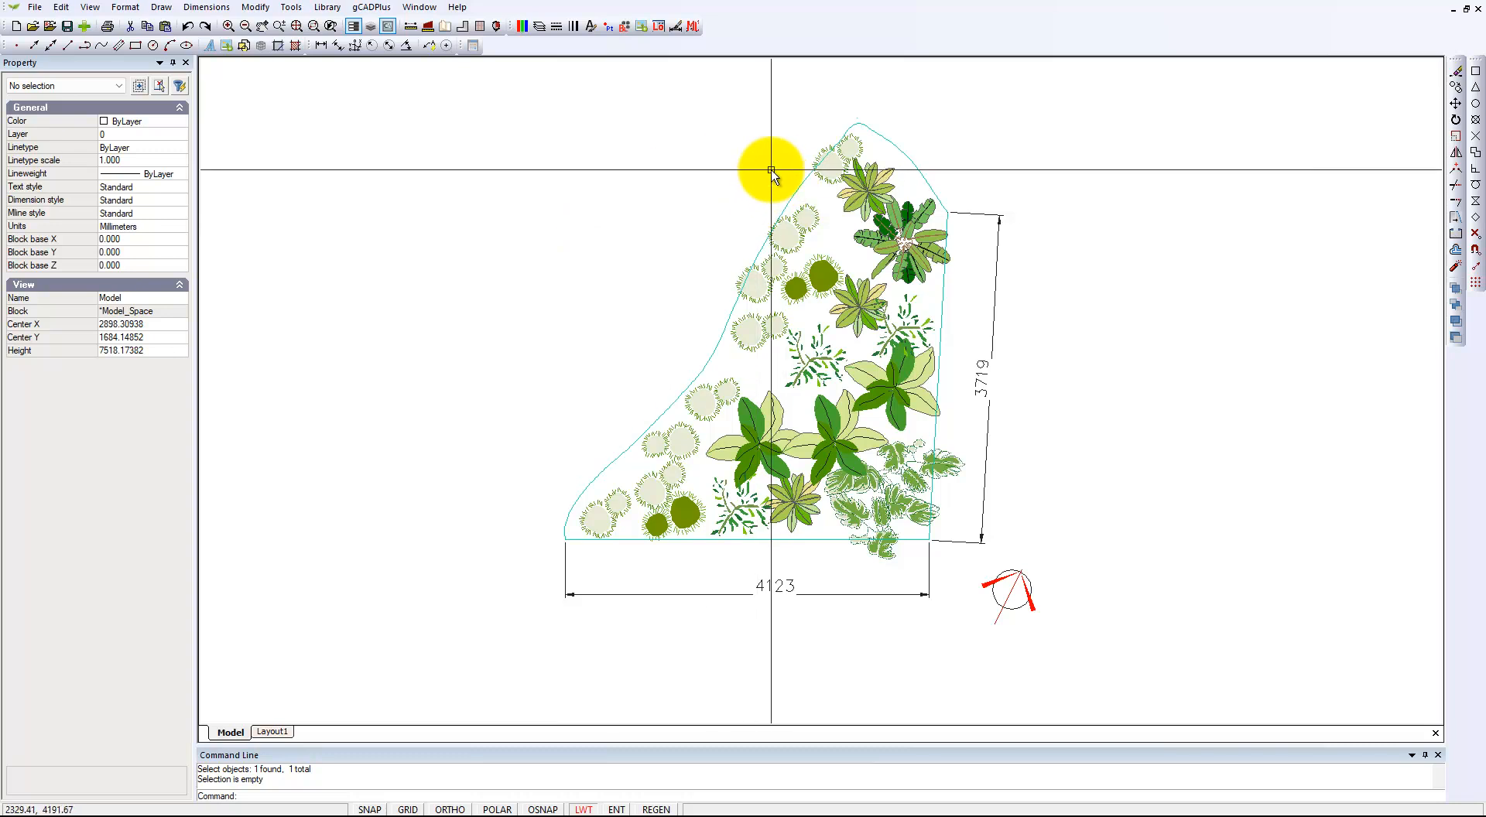
scroll(869, 130, "up", 1)
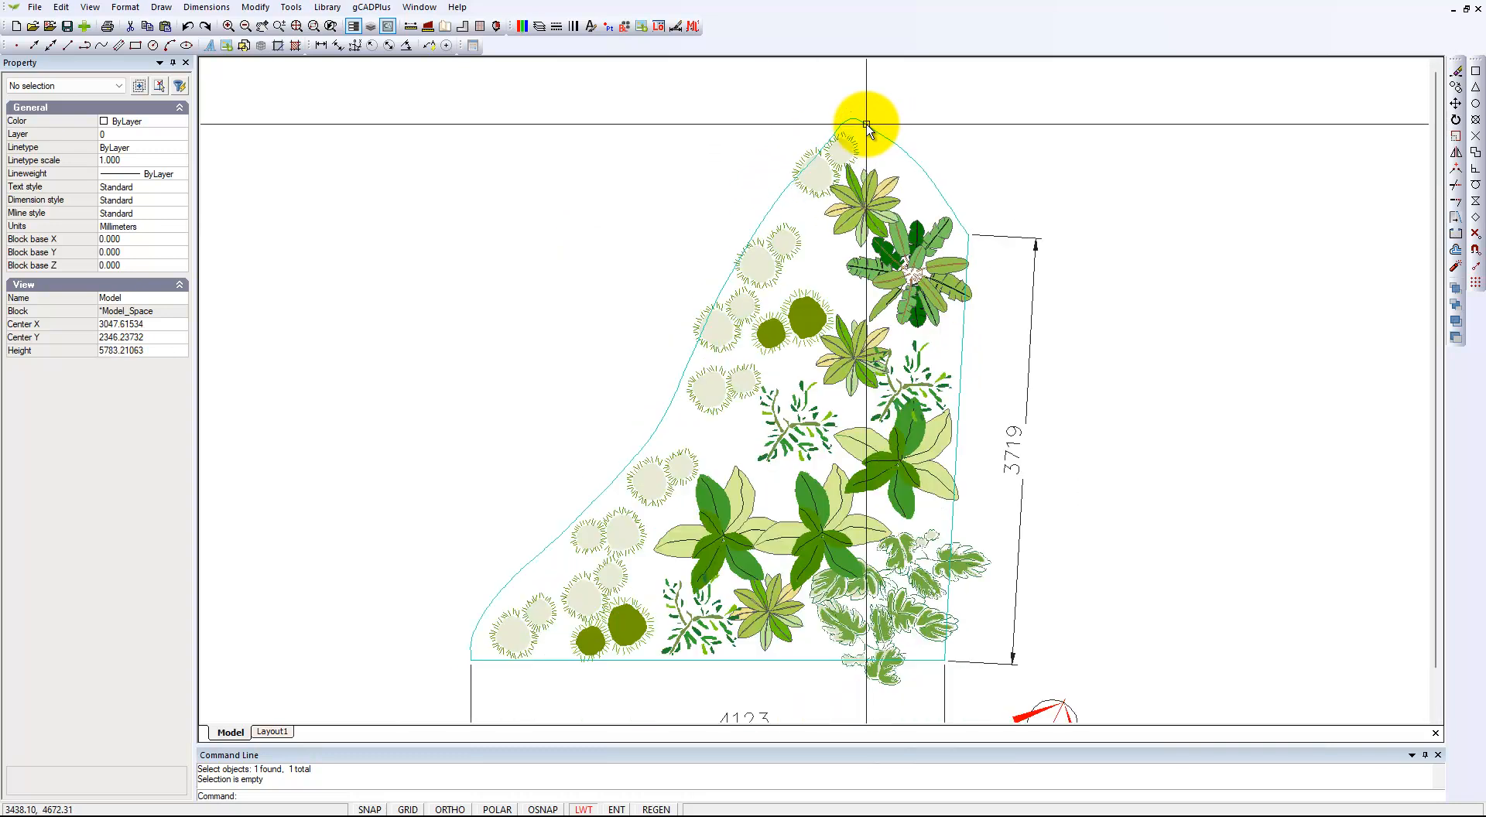
scroll(713, 201, "down", 1)
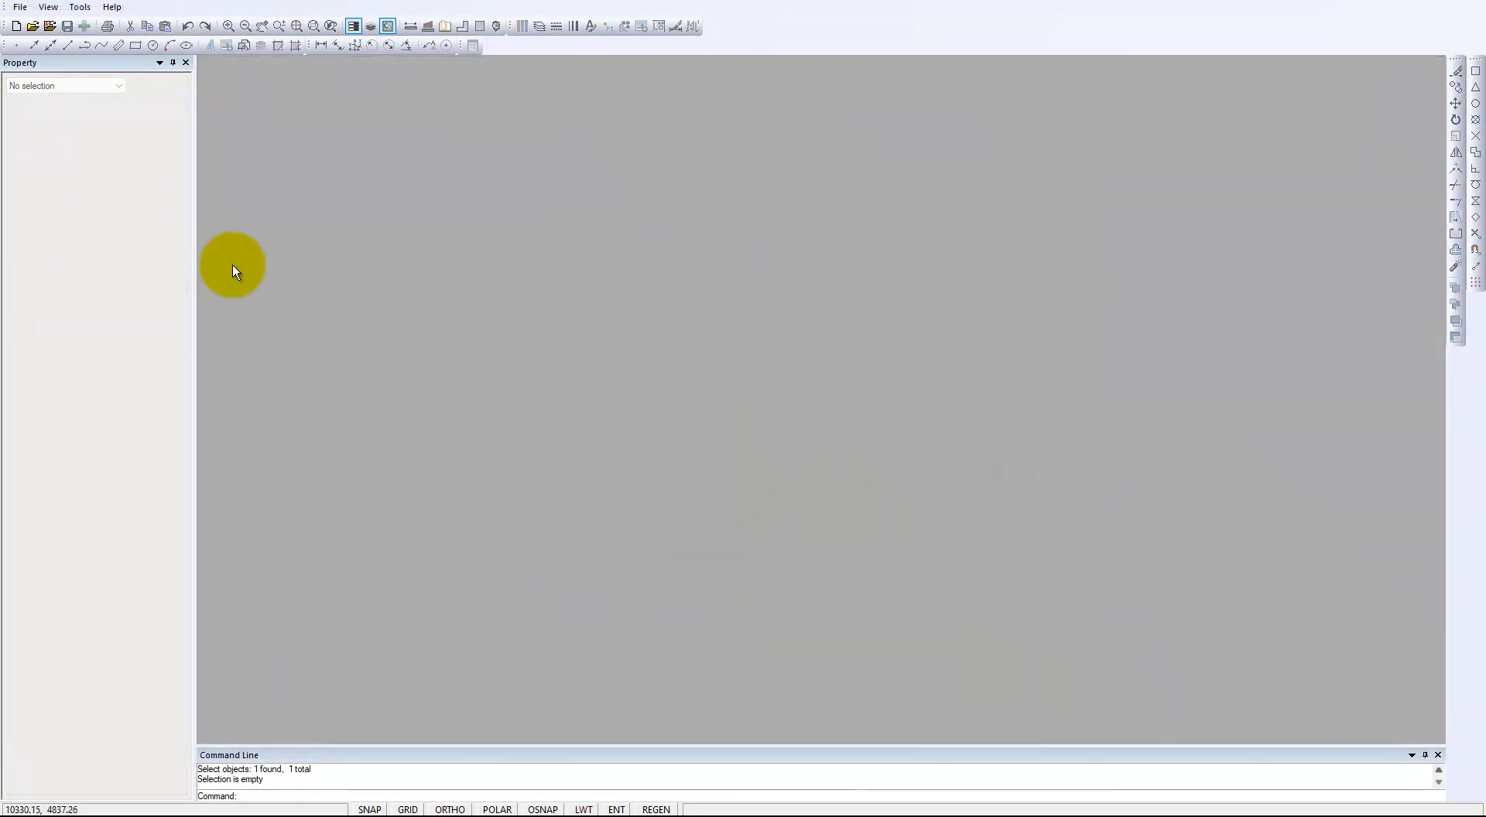
Step: Create a new drawing from the Default.lcd template
left_click(16, 29)
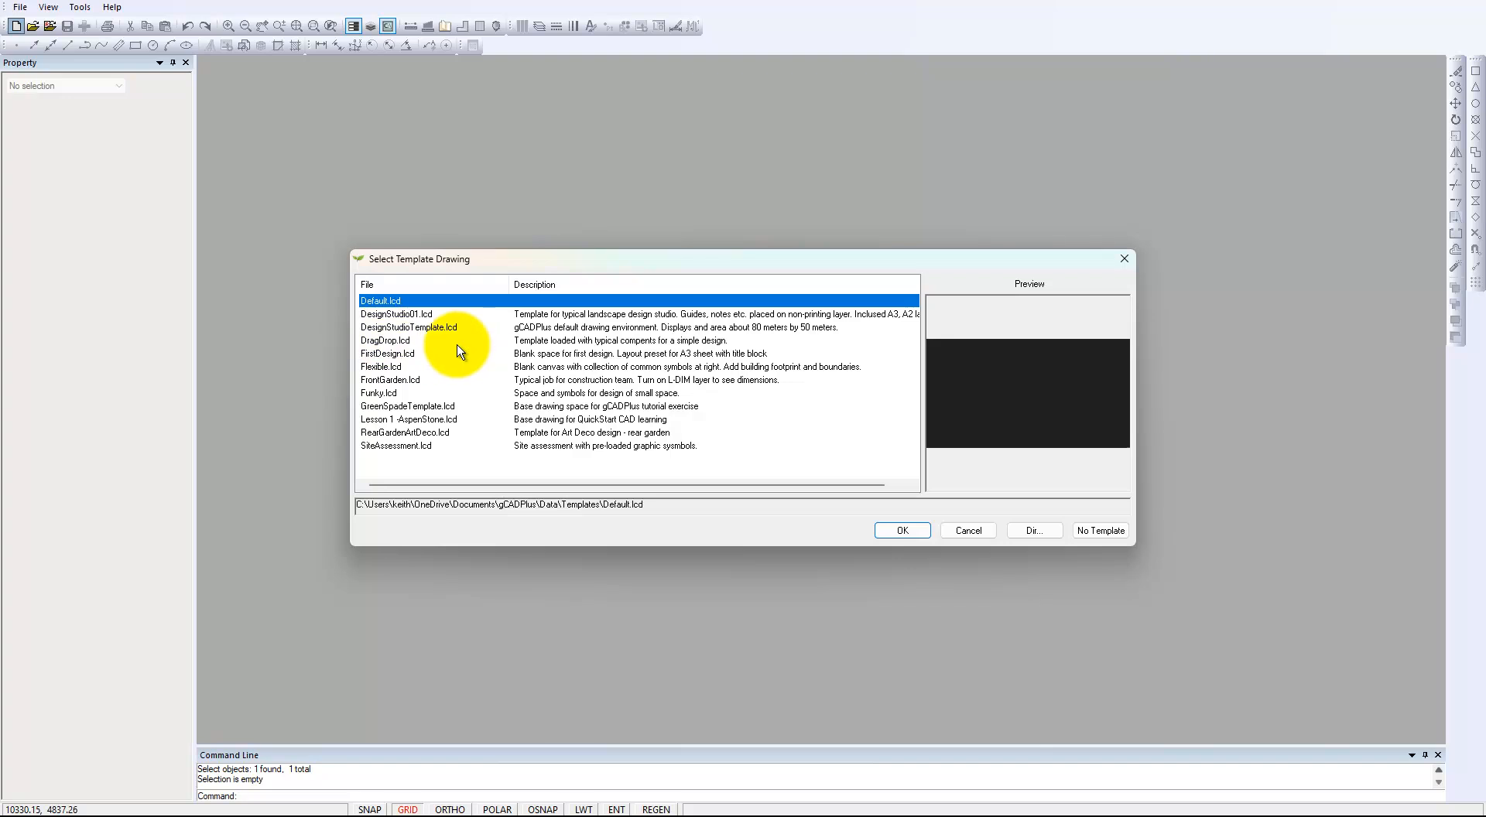
left_click(910, 532)
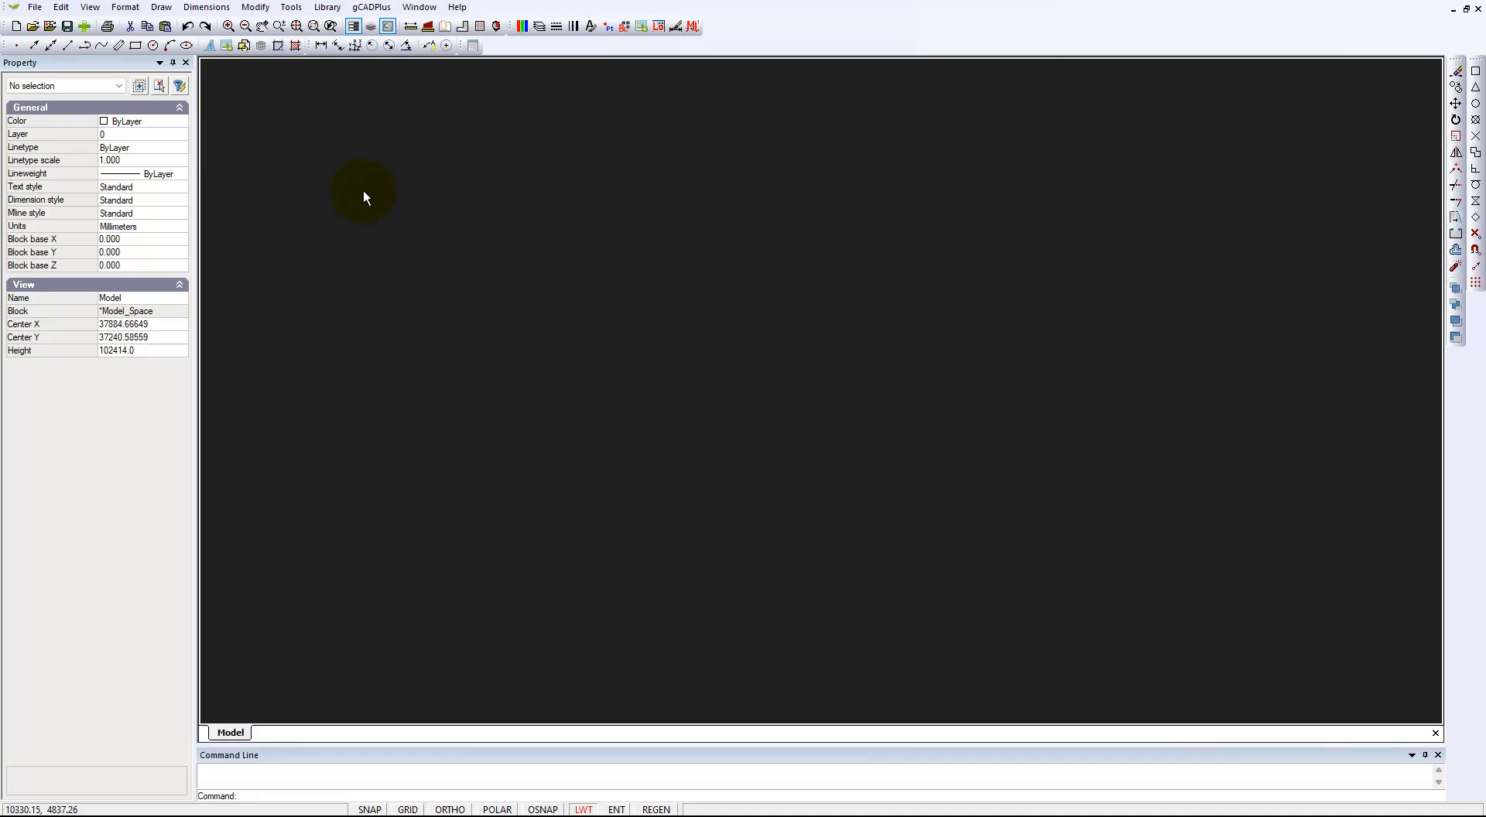
Step: Import the native back garden DXF copy from the client's folder under C:\Temp using gCADPlus DXF In
left_click(37, 7)
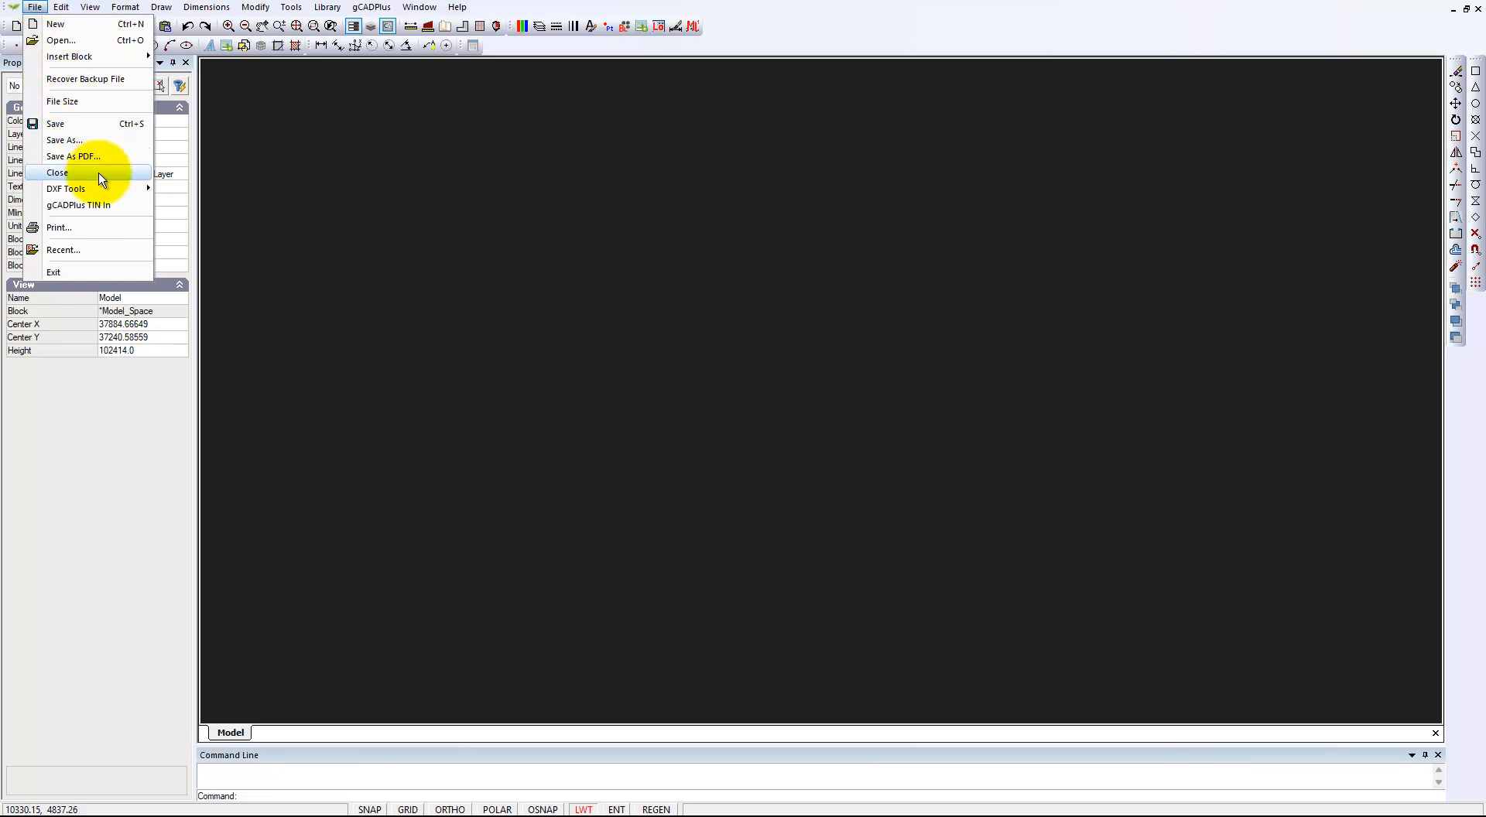
mouse_move(118, 192)
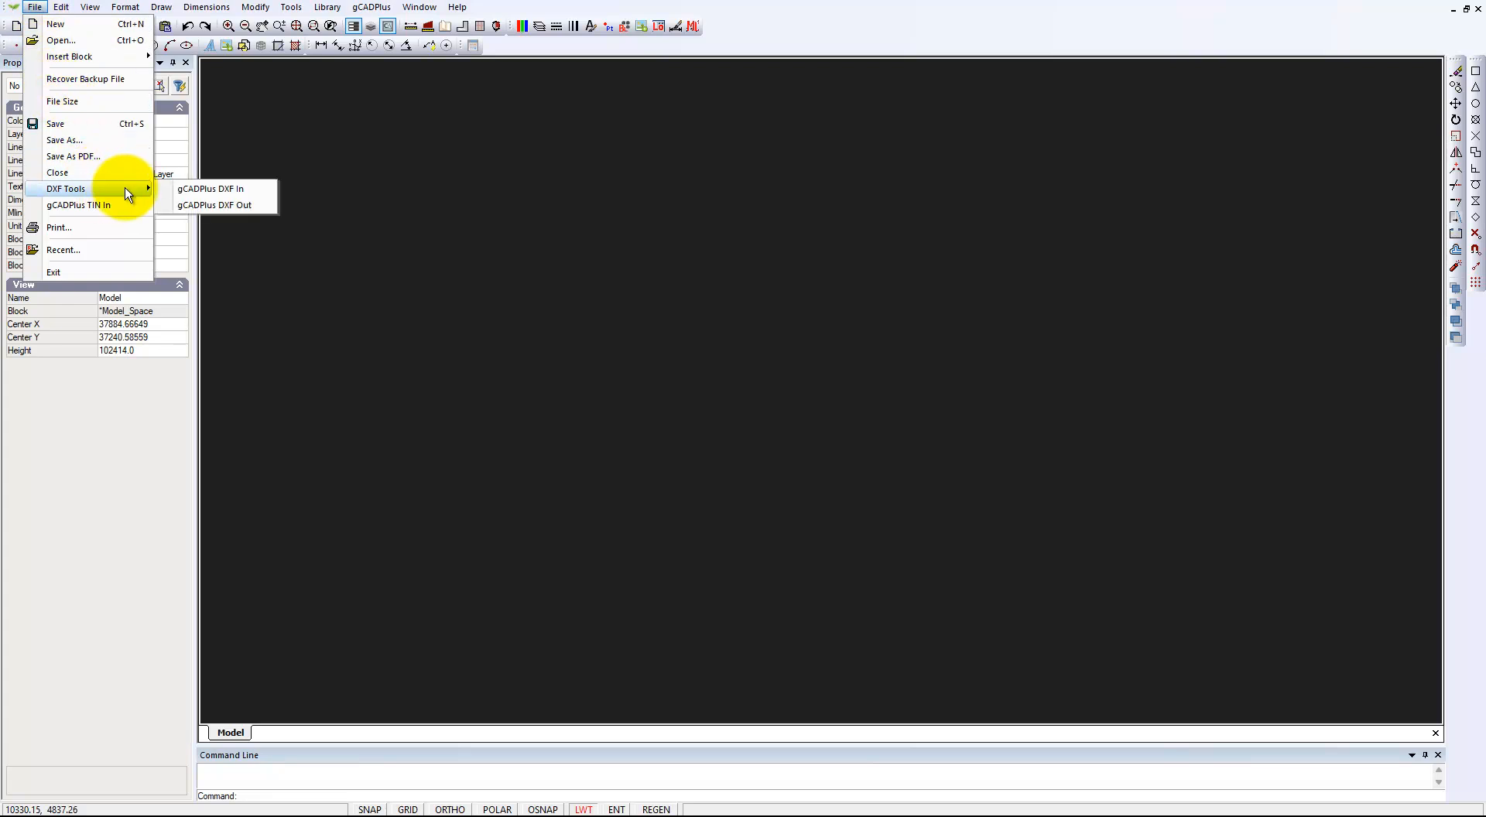
left_click(237, 194)
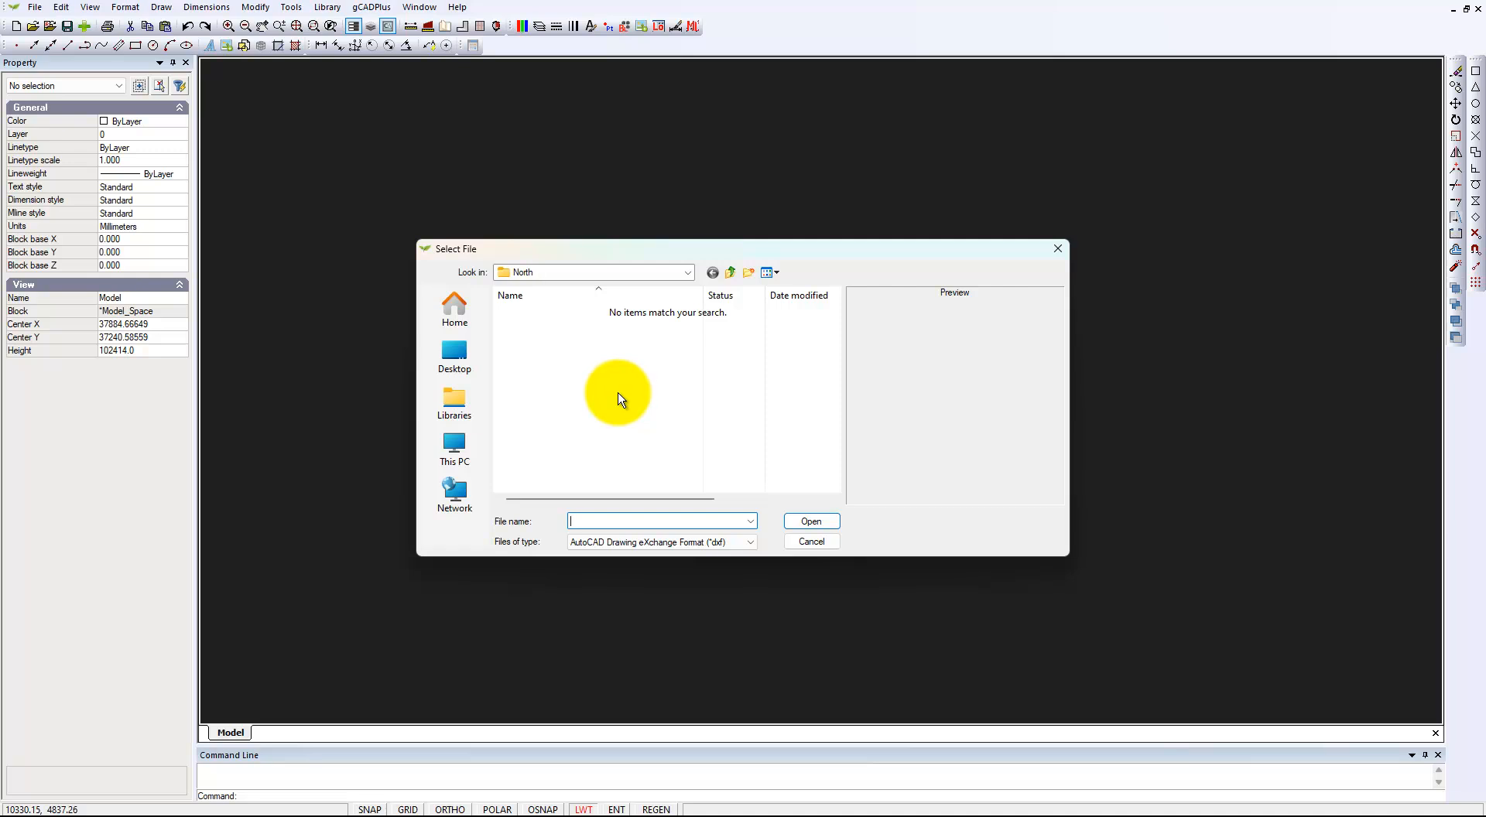
left_click(460, 456)
left_click(552, 349)
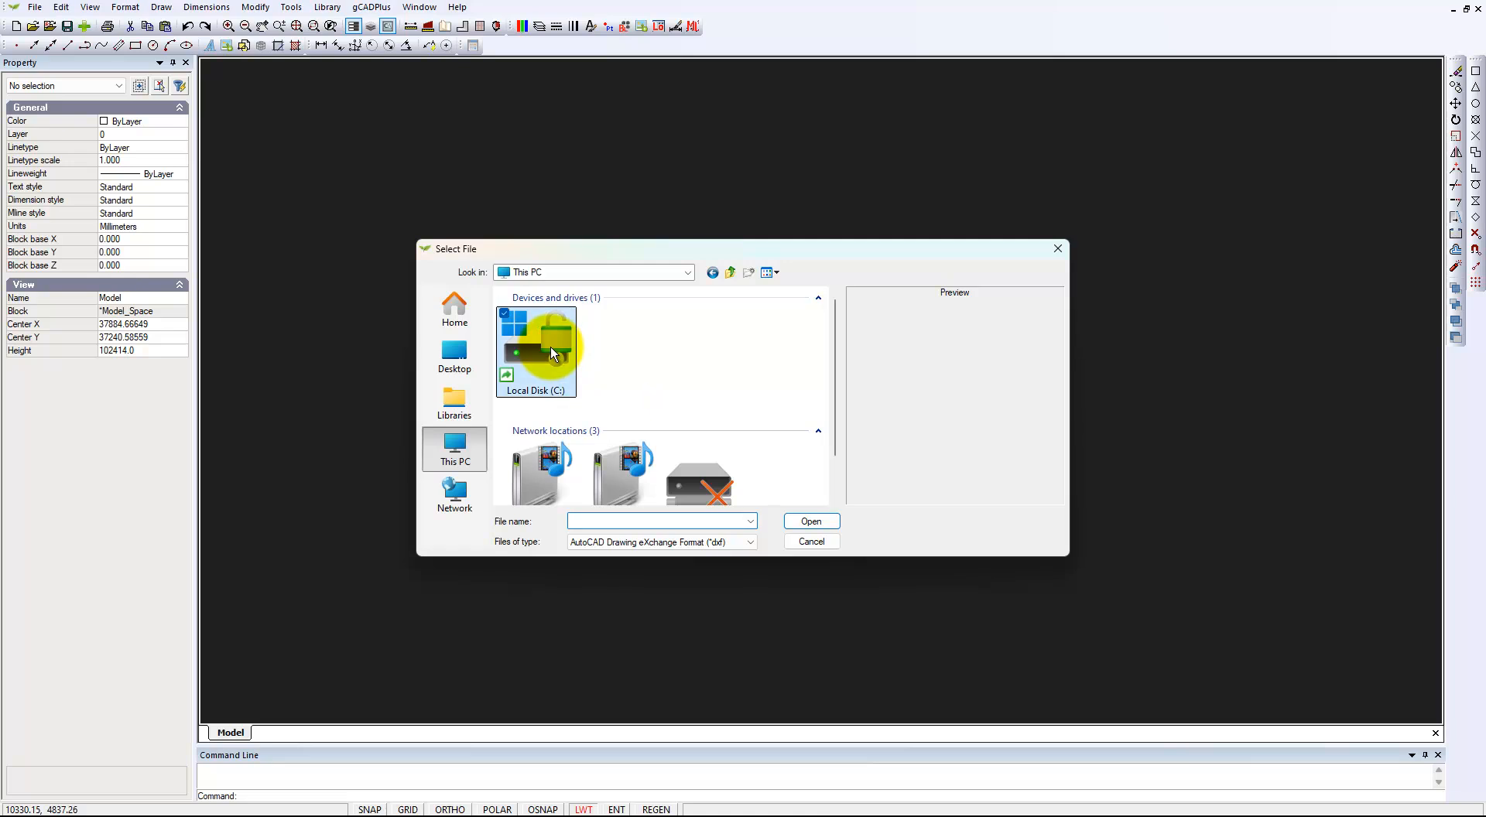
double_click(550, 347)
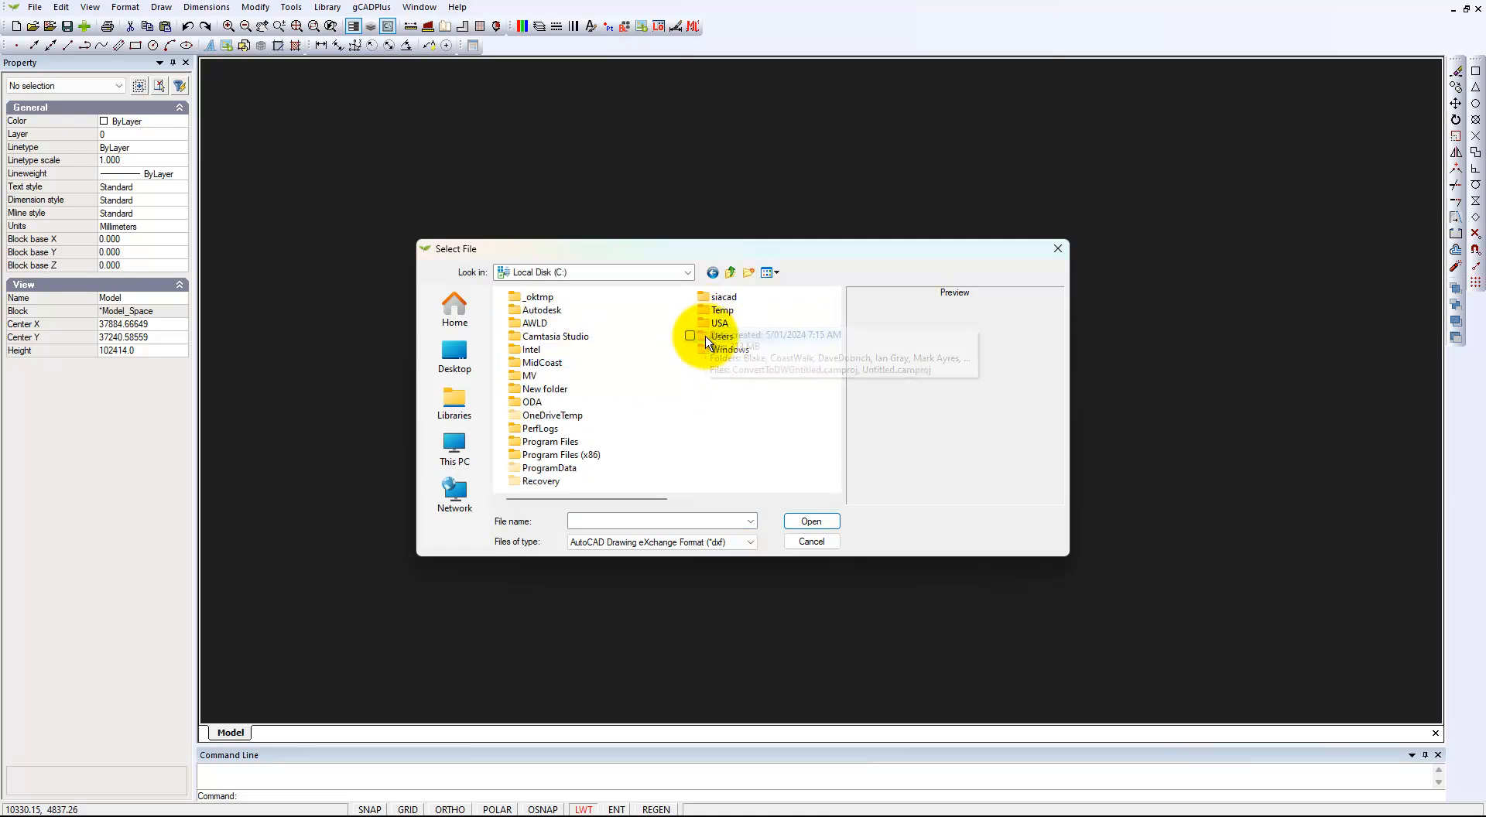
double_click(706, 311)
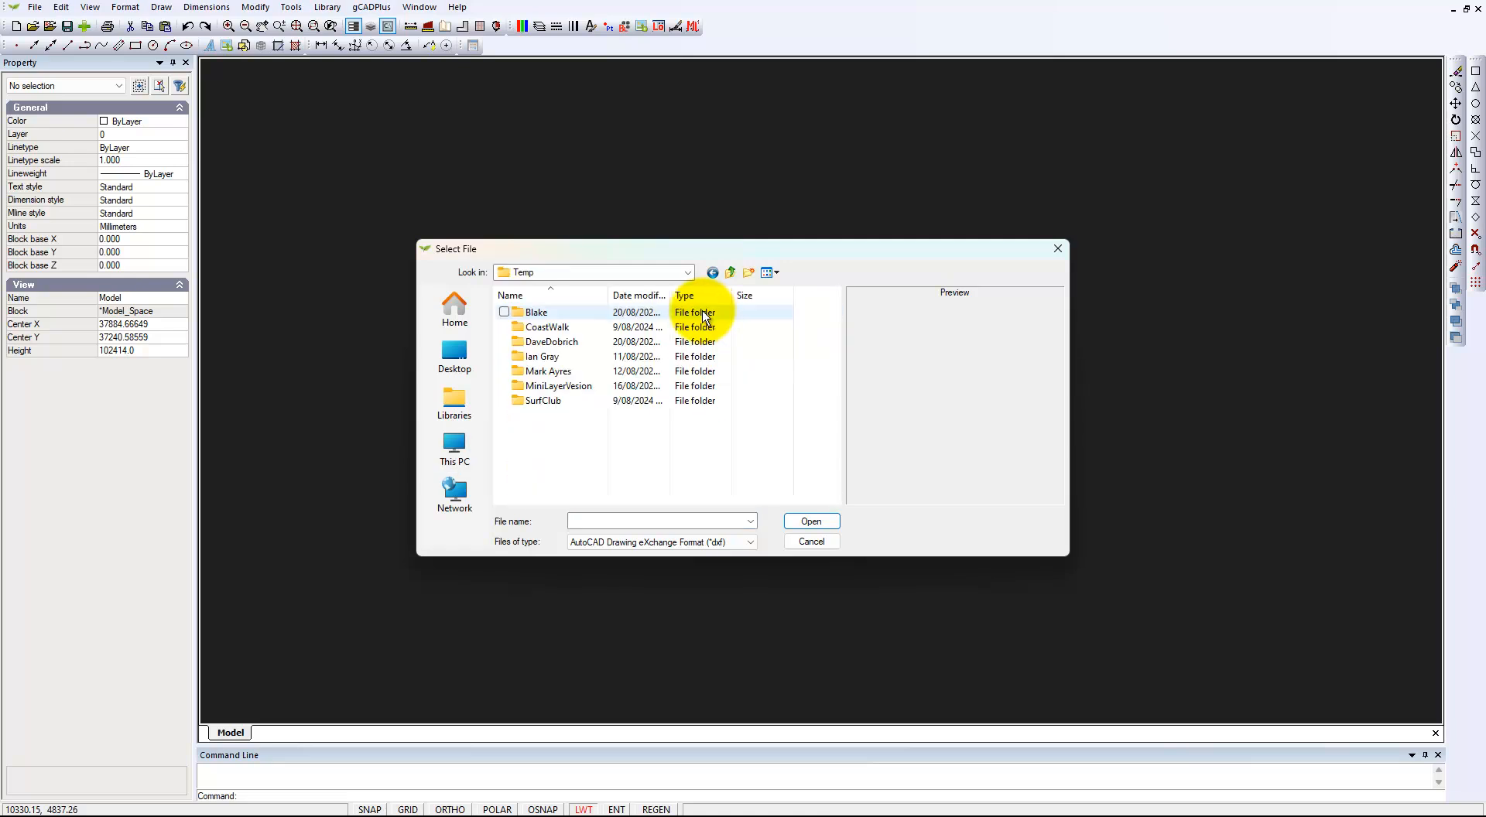
double_click(520, 313)
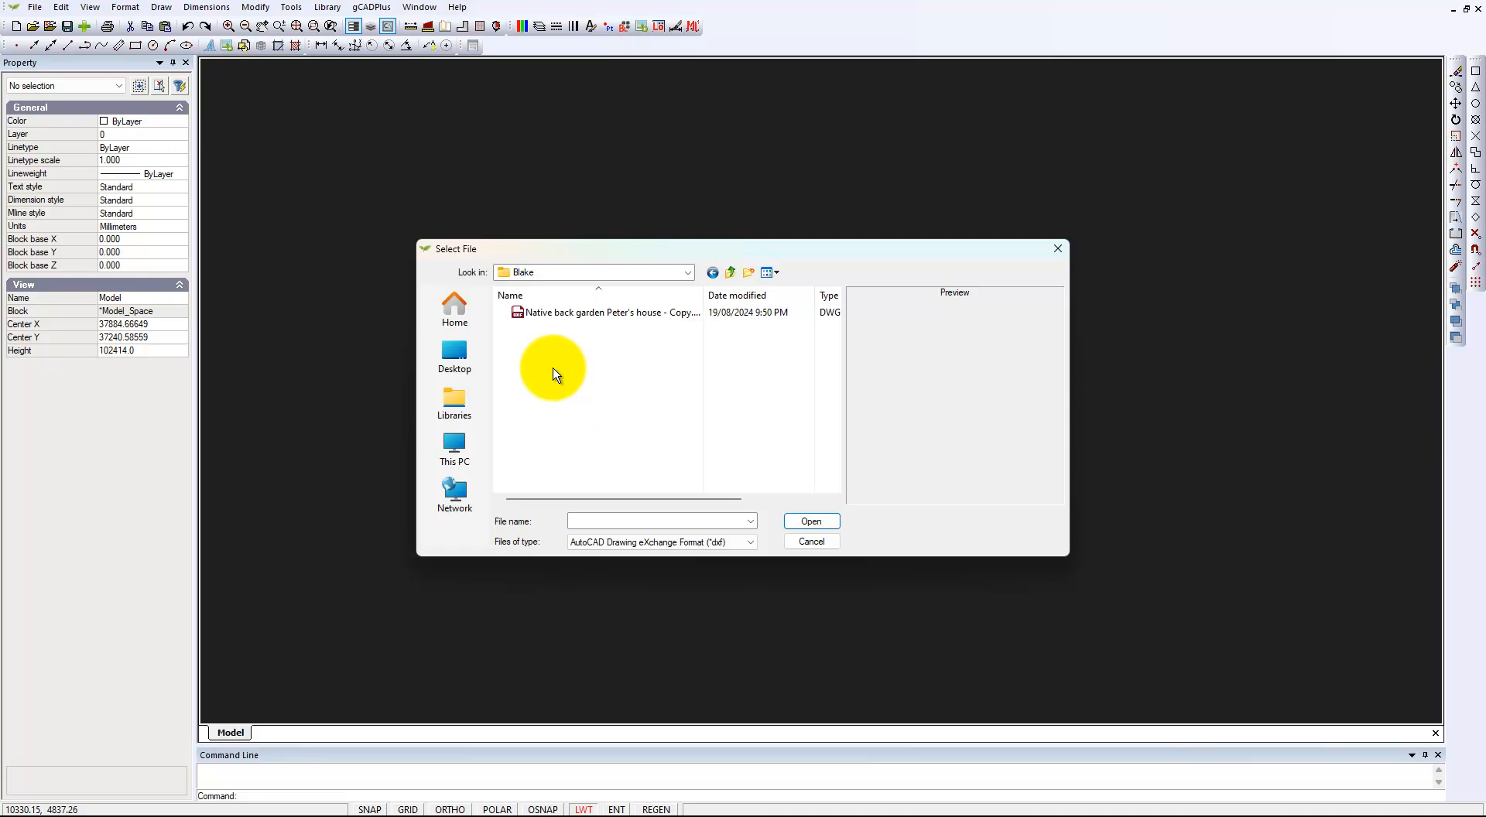
left_click(517, 313)
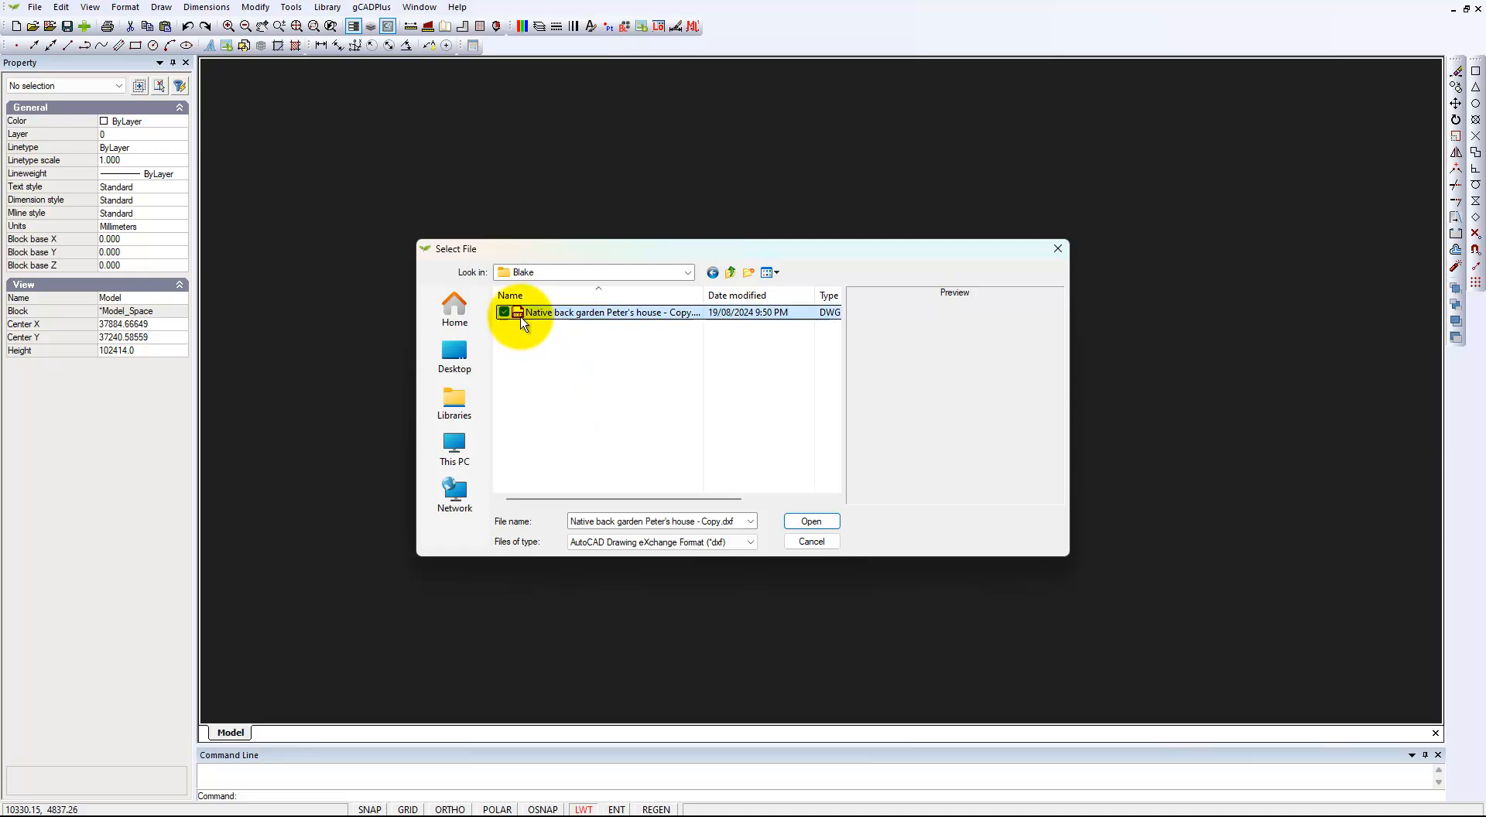
left_click(817, 521)
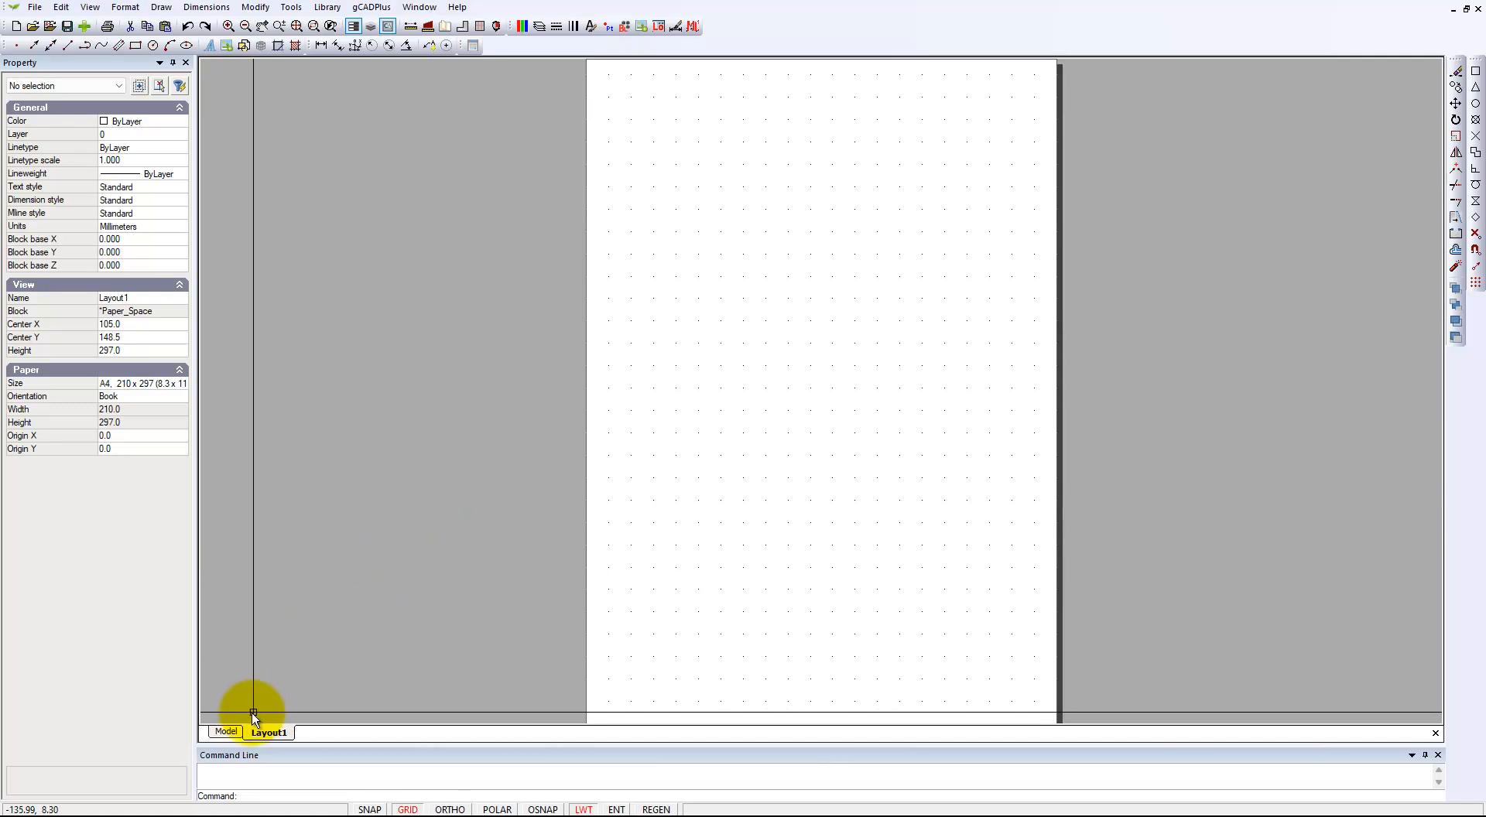
Step: Identify the coordinates of the imported garden outline's lower-left corner in model space
left_click(227, 732)
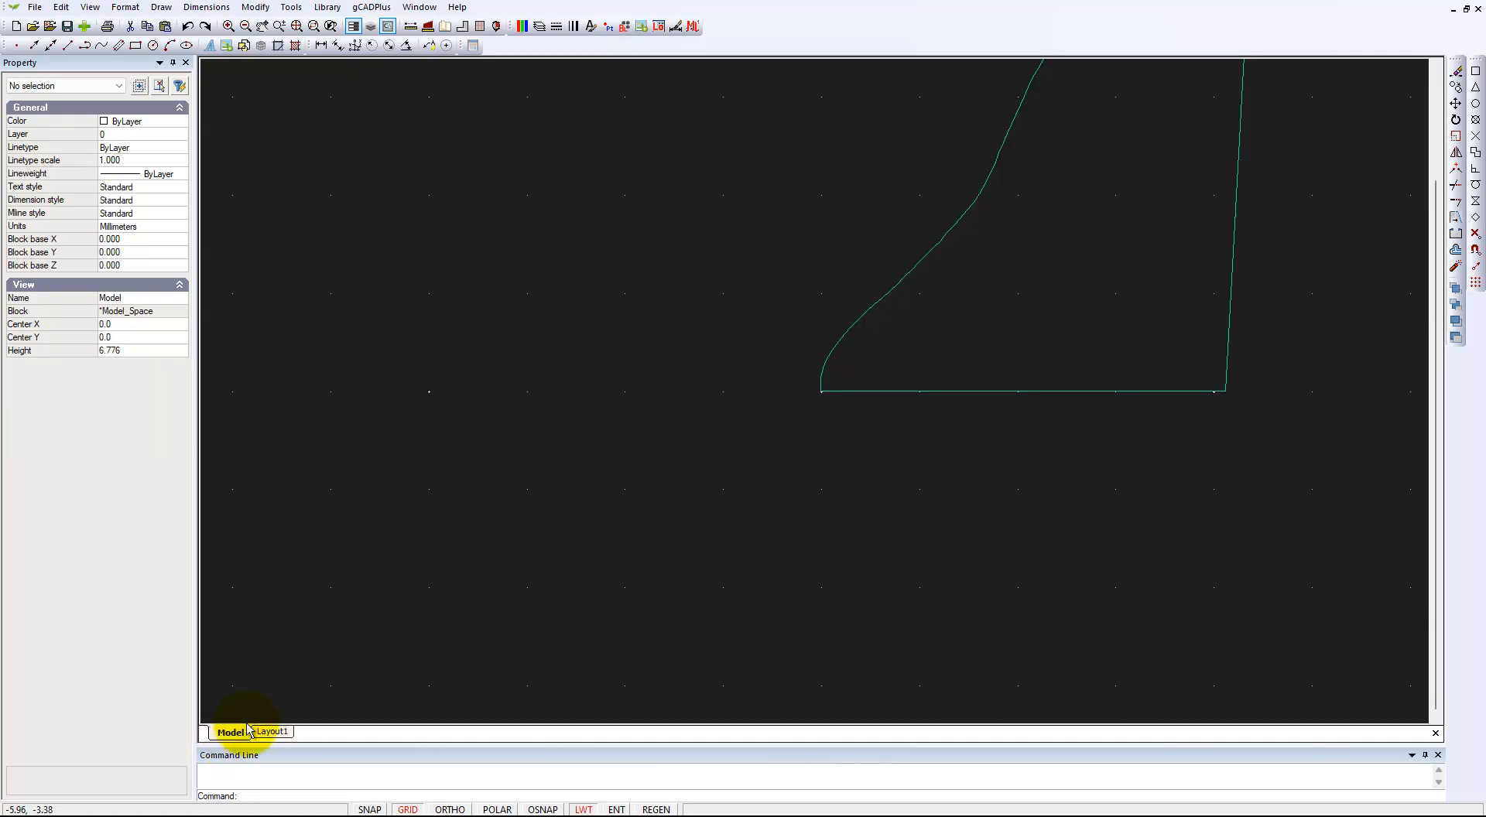
scroll(670, 450, "down", 3)
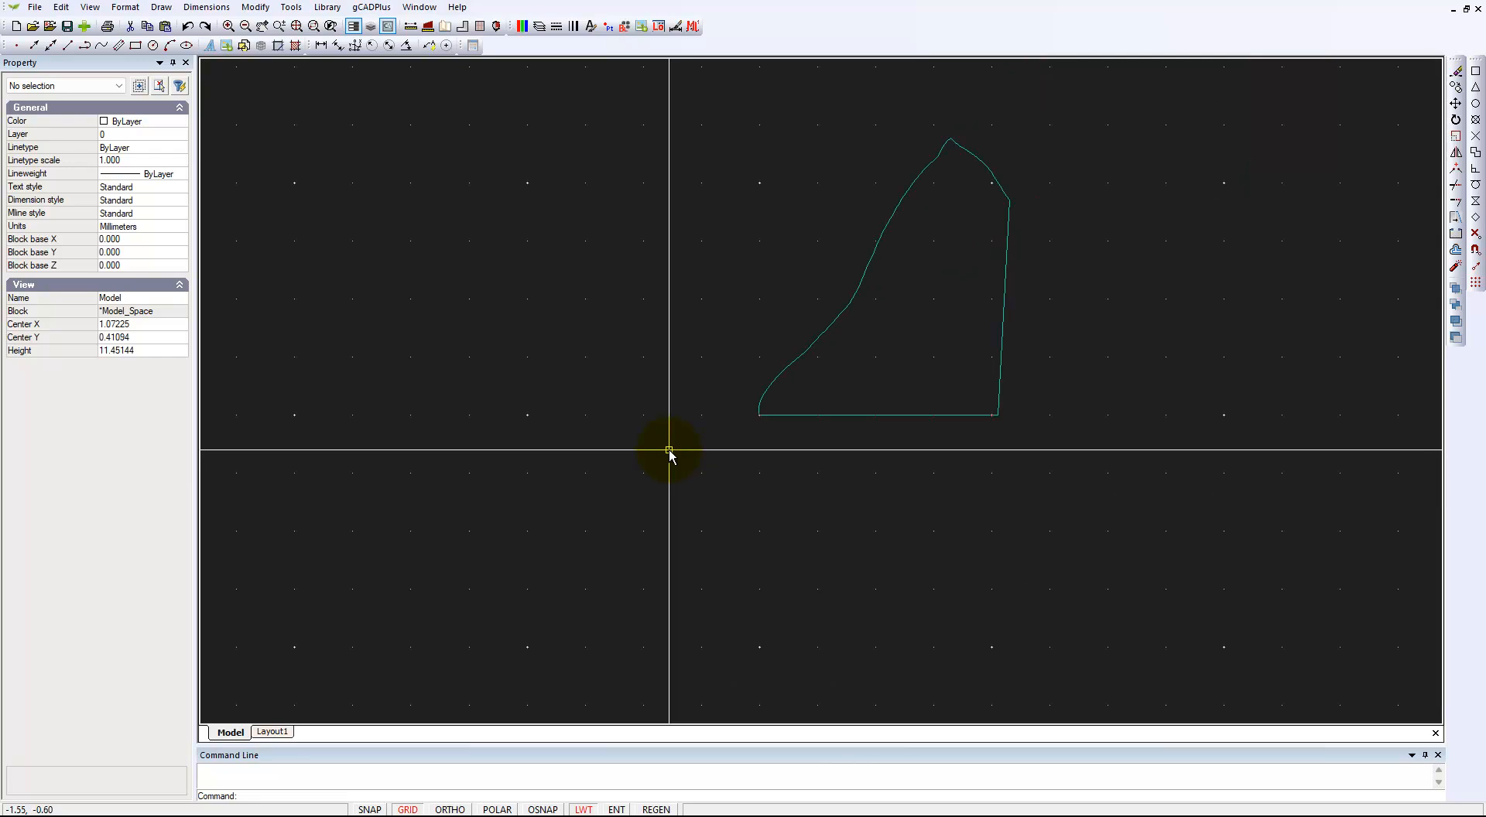
mouse_move(859, 381)
middle_mouse_down()
mouse_move(832, 368)
mouse_move(802, 397)
middle_mouse_up()
scroll(801, 396, "up", 2)
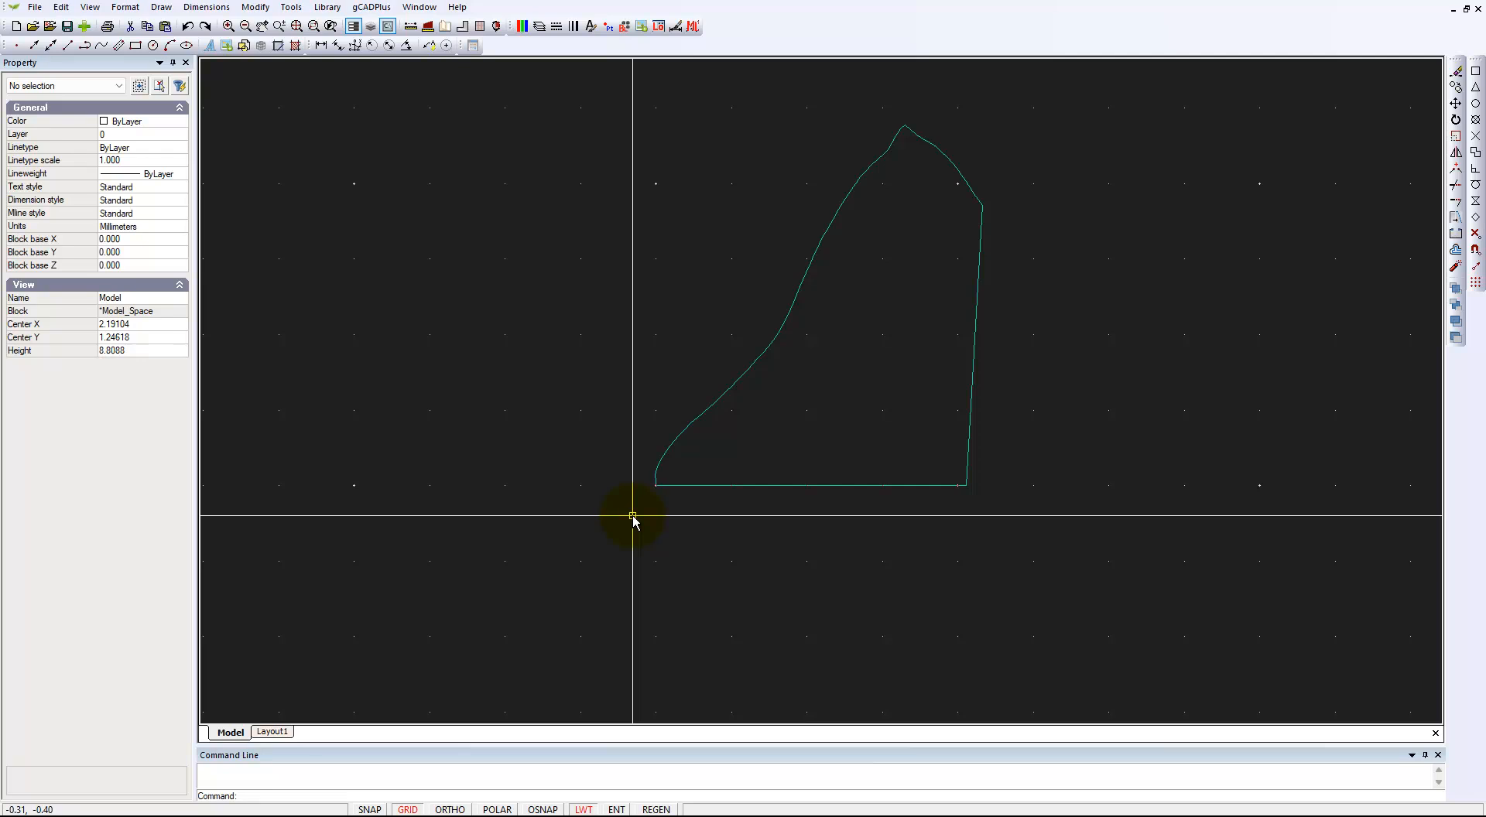
key("Return")
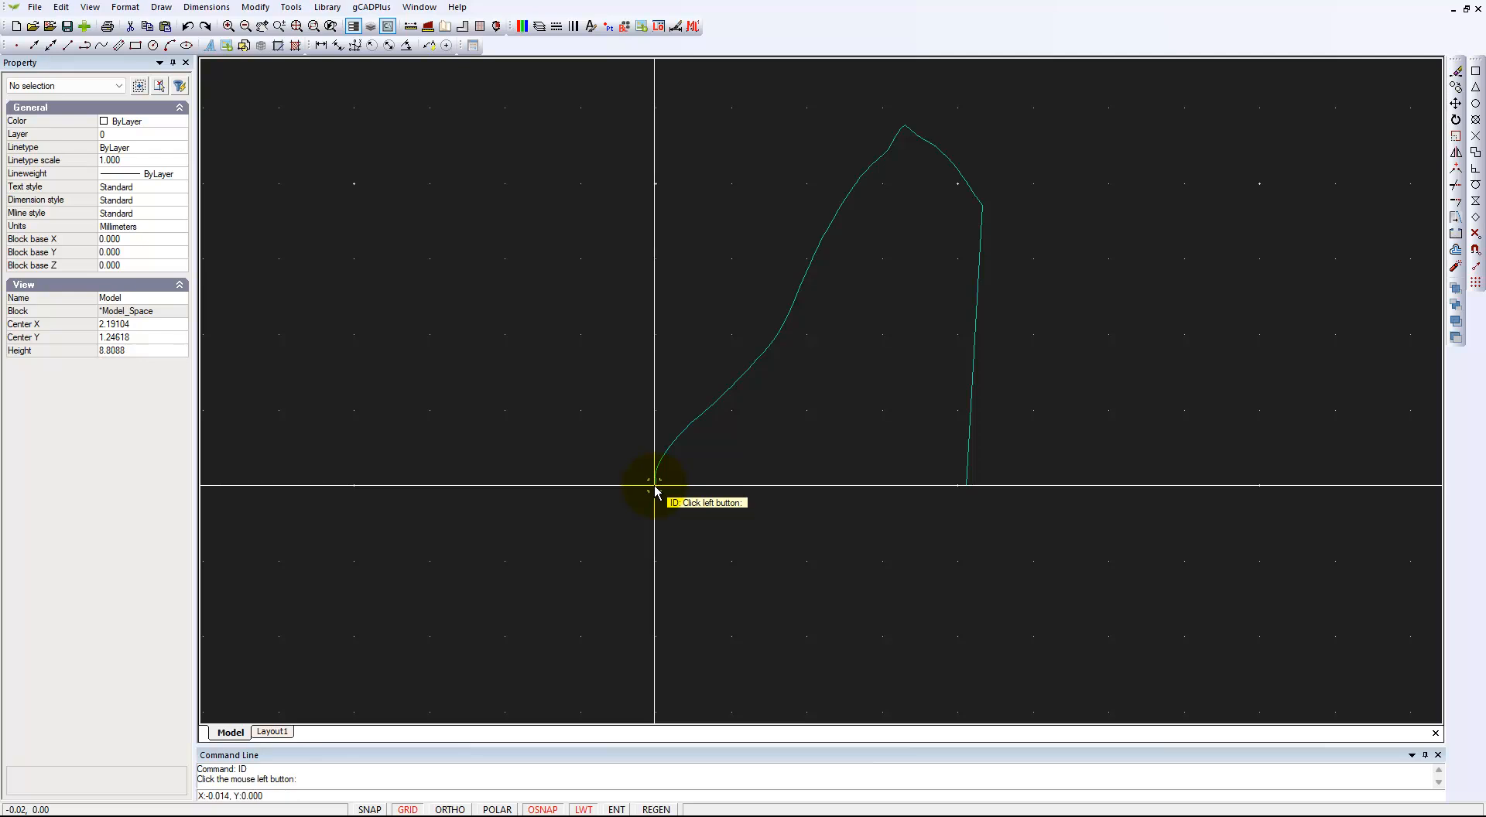
left_click(658, 489)
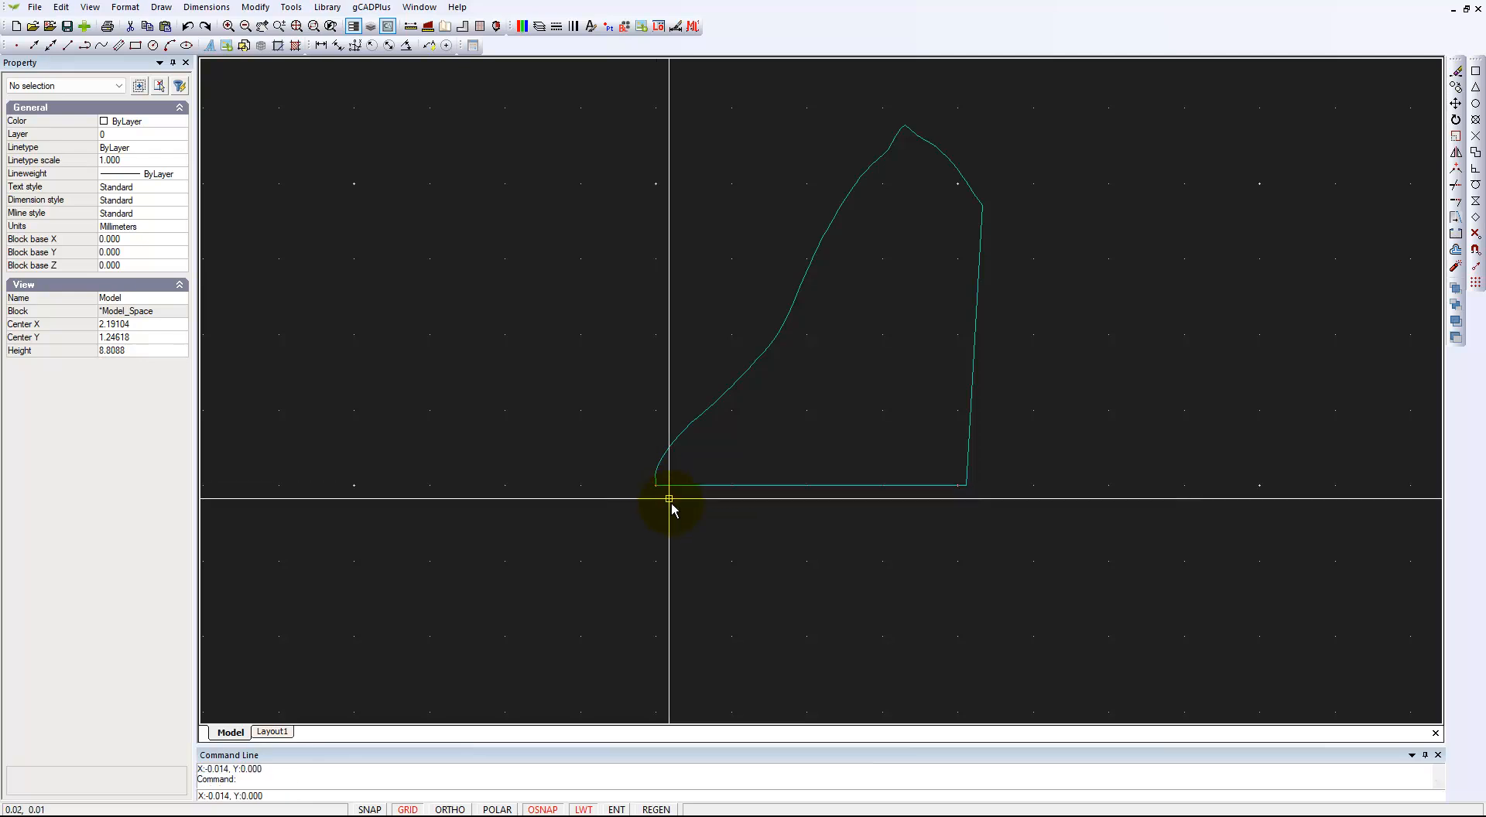
Step: Inspect the line properties of the garden outline's bottom edge, right edge and one segment of its curved boundary
scroll(670, 520, "up", 6)
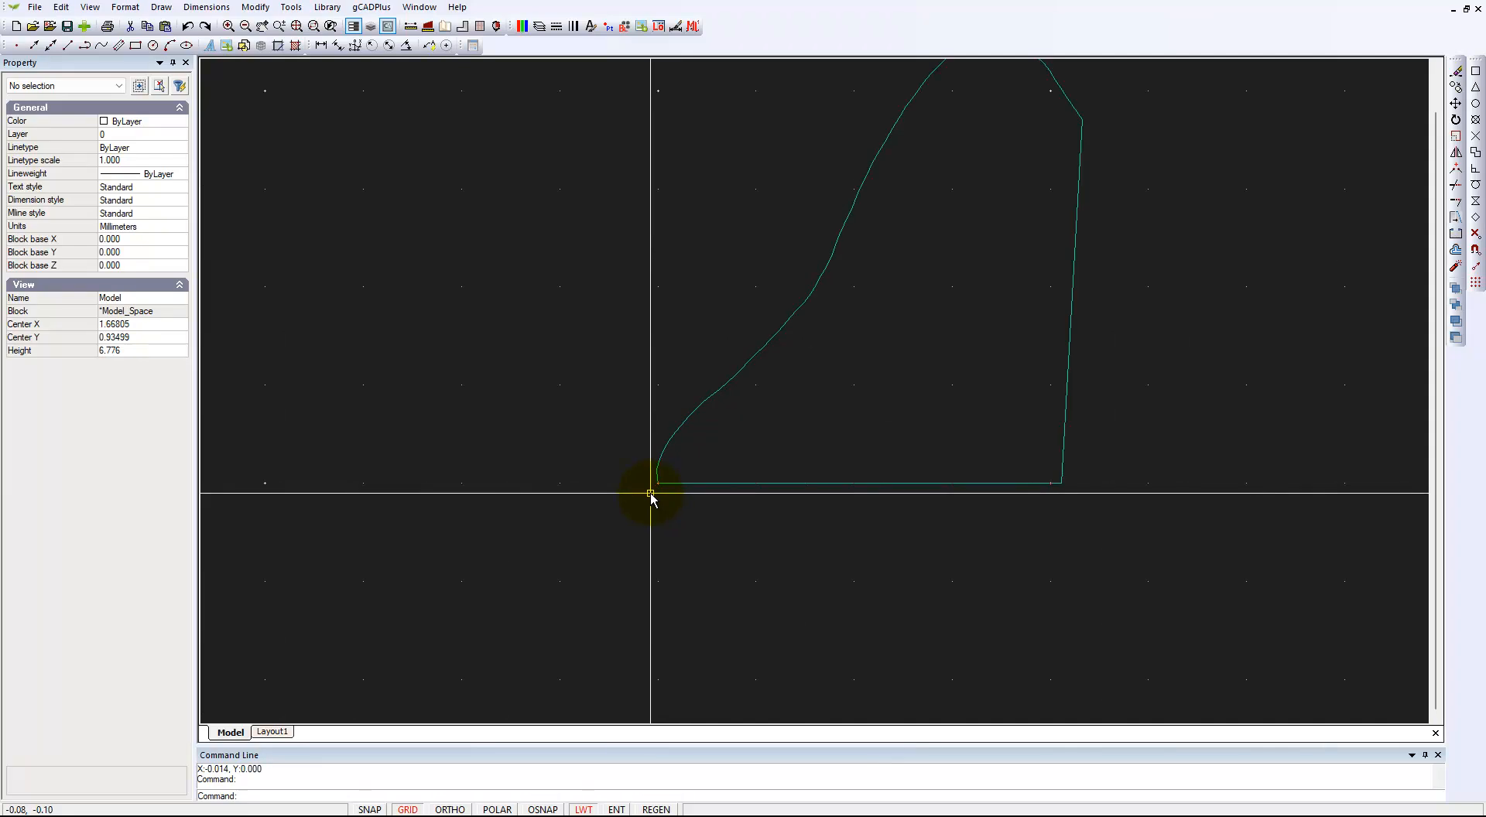
scroll(667, 490, "up", 3)
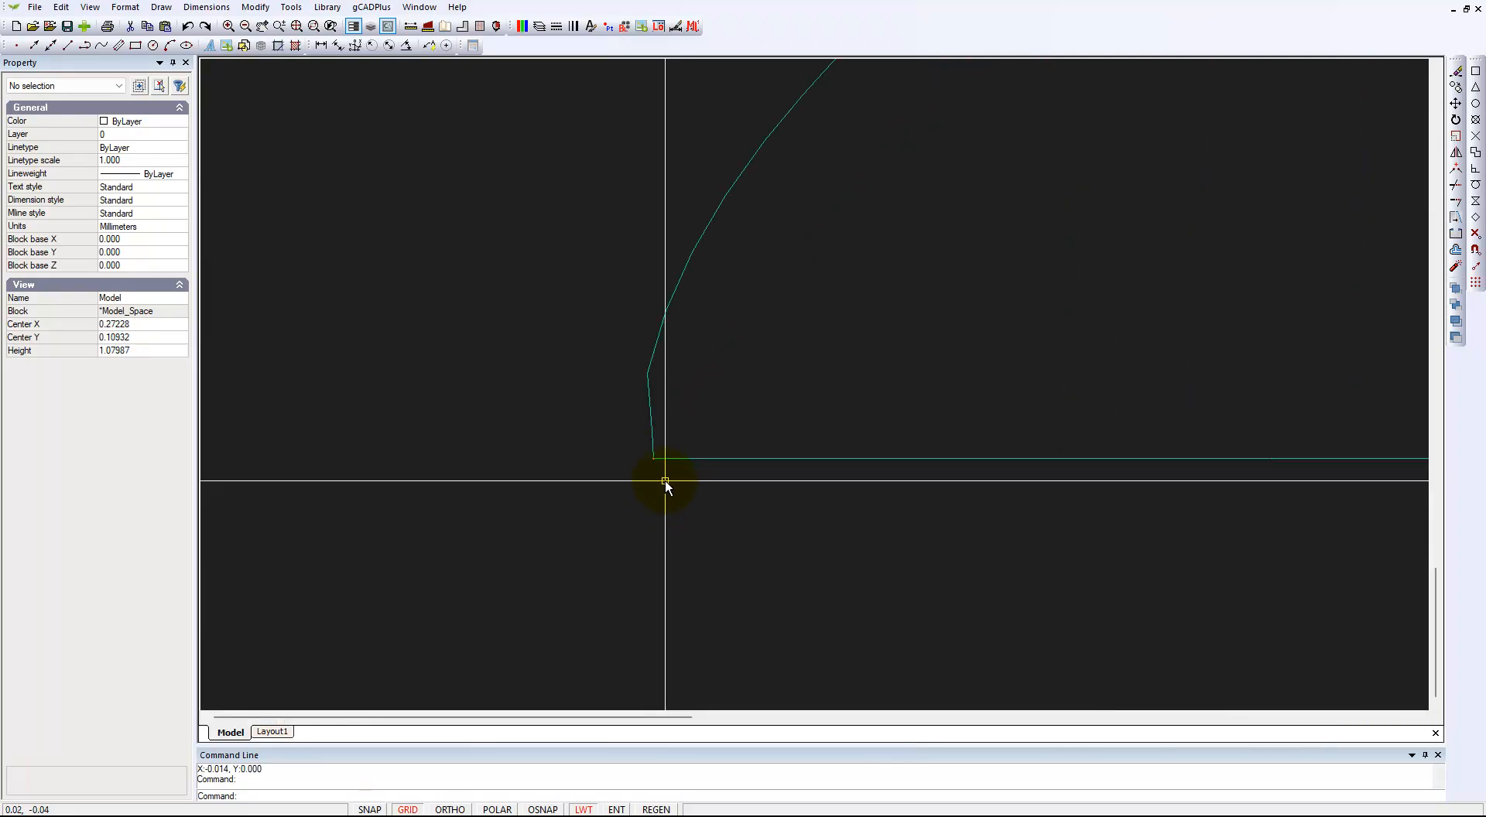
scroll(666, 482, "down", 9)
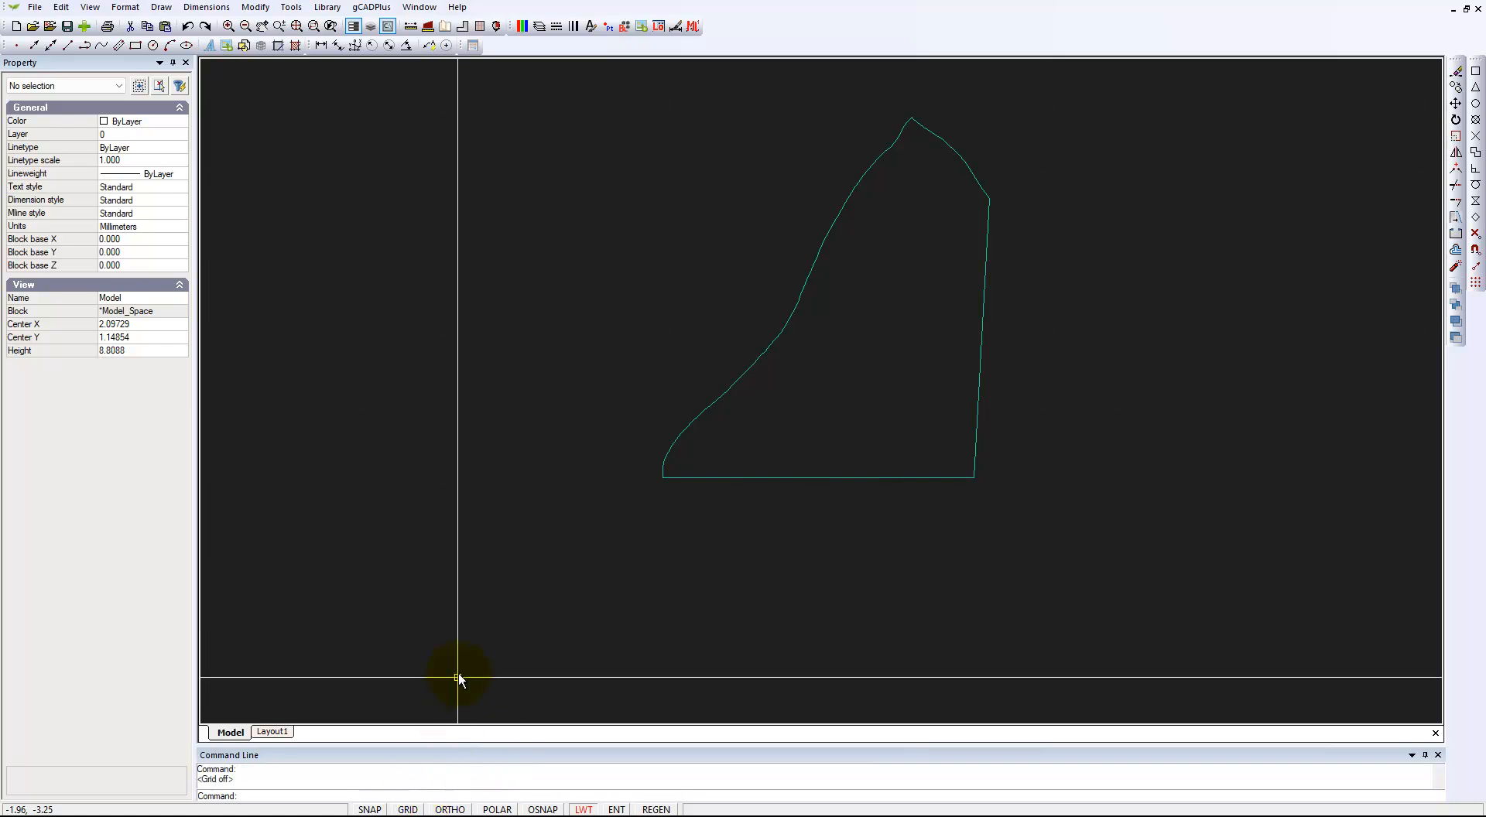
left_click(779, 478)
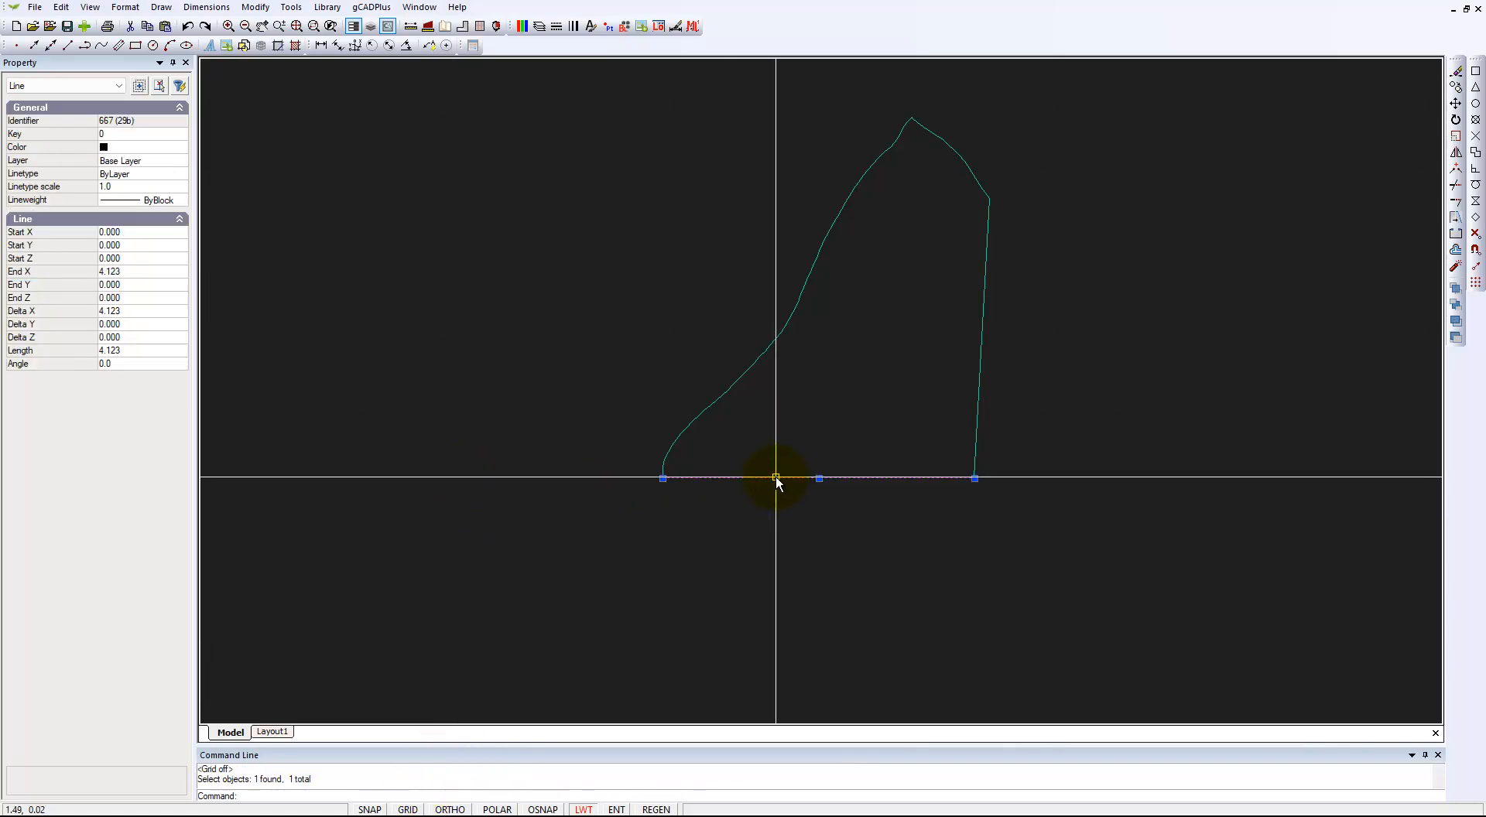
key("Escape")
left_click(981, 385)
key("Escape")
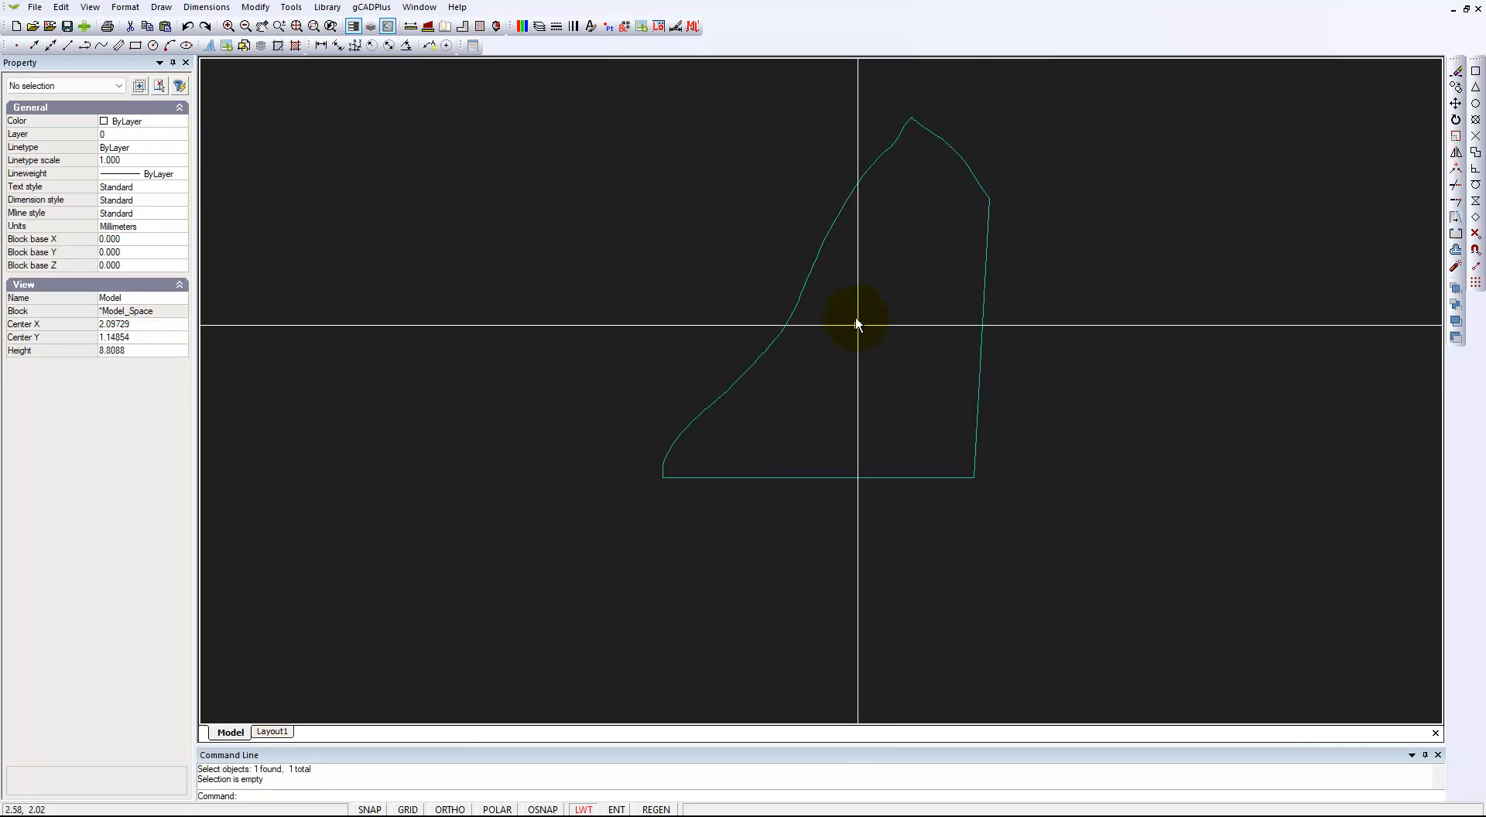
left_click(780, 332)
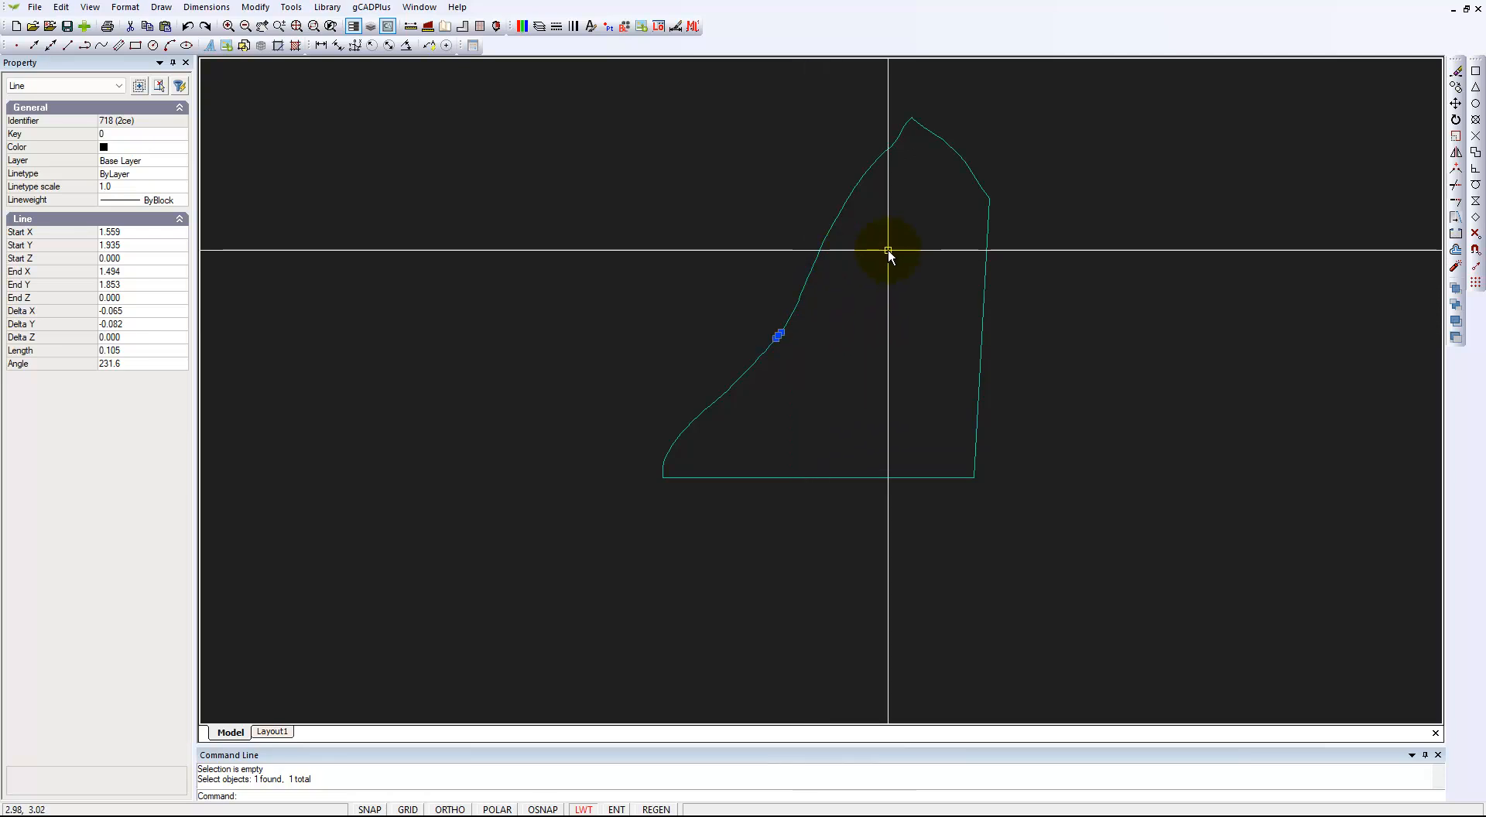
key("Escape")
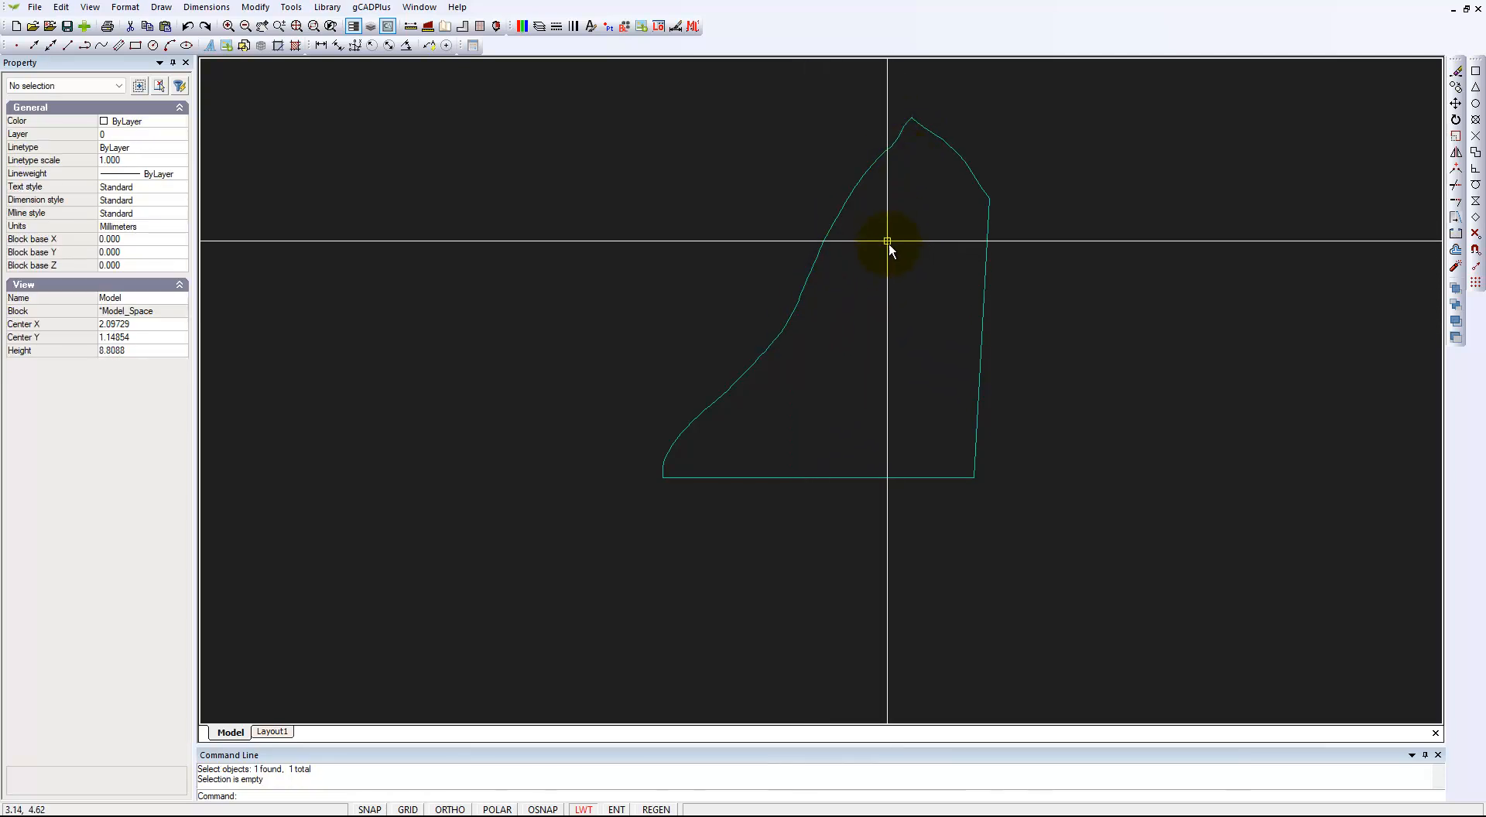
Step: Measure the length of the garden outline's bottom edge from its left corner to its right corner
scroll(878, 282, "down", 1)
middle_click_drag(859, 309, 806, 323)
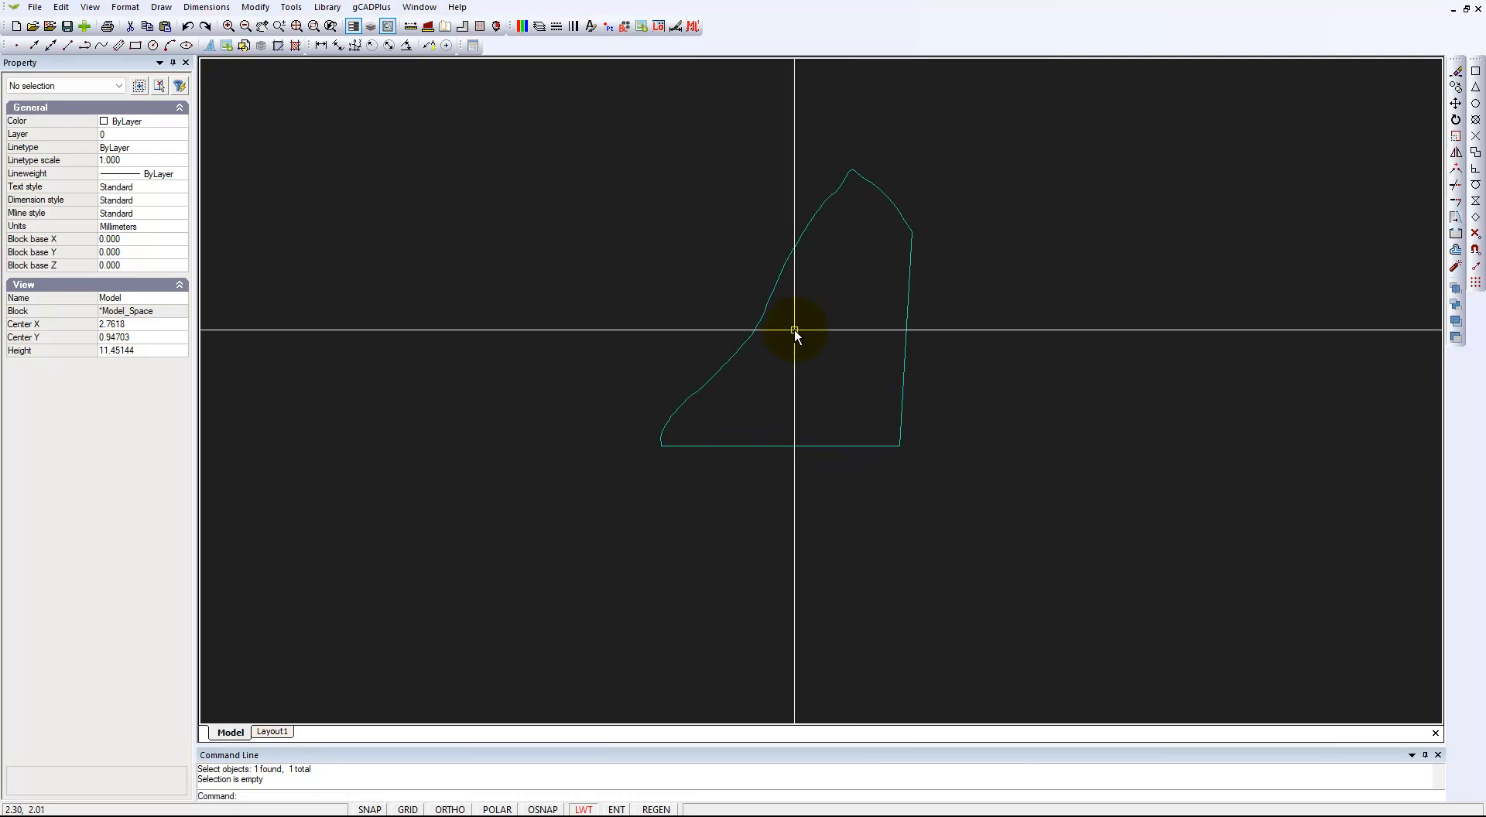
left_click(410, 28)
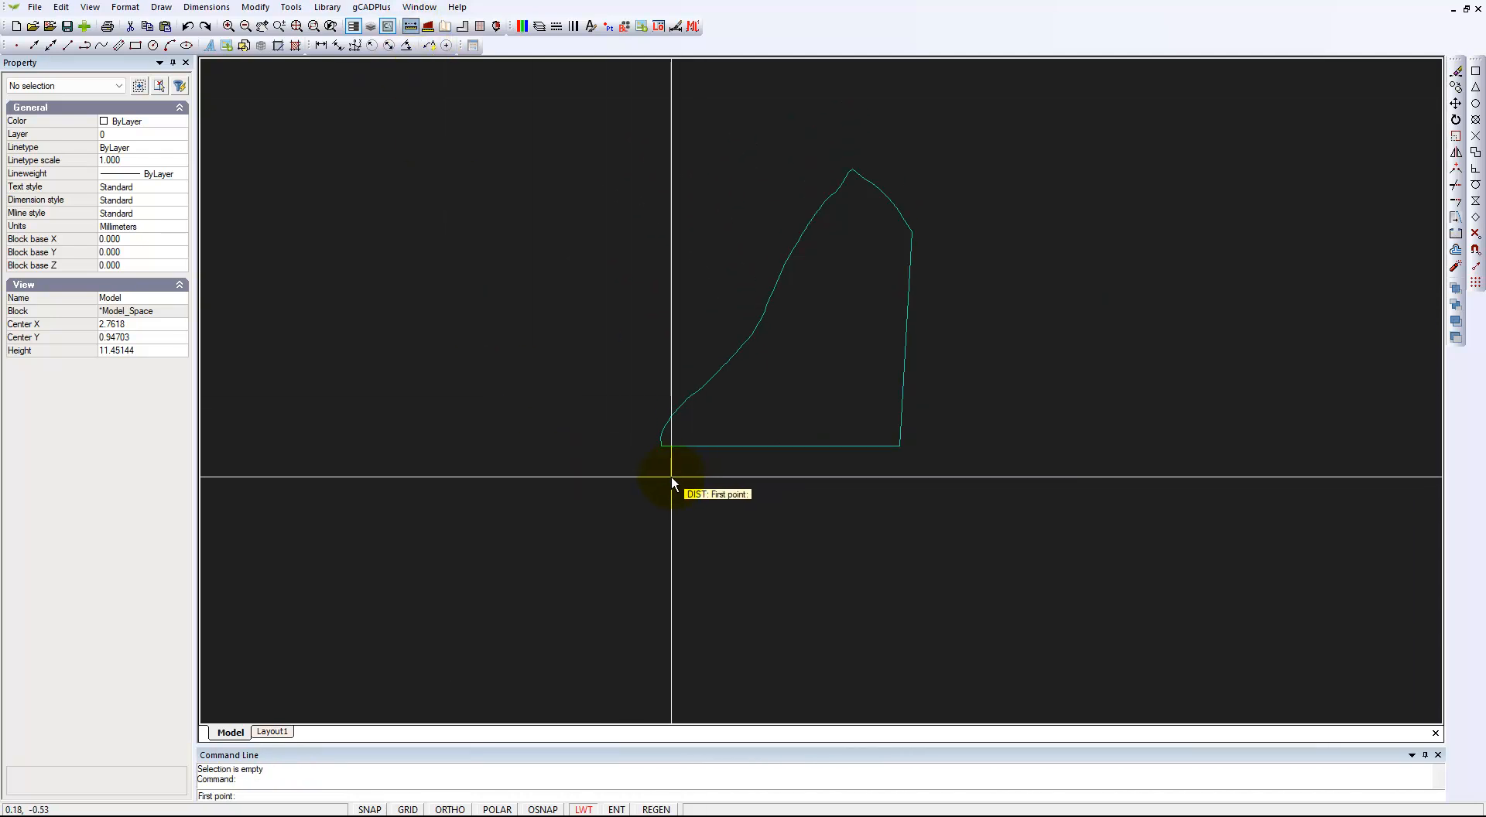
left_click(660, 446)
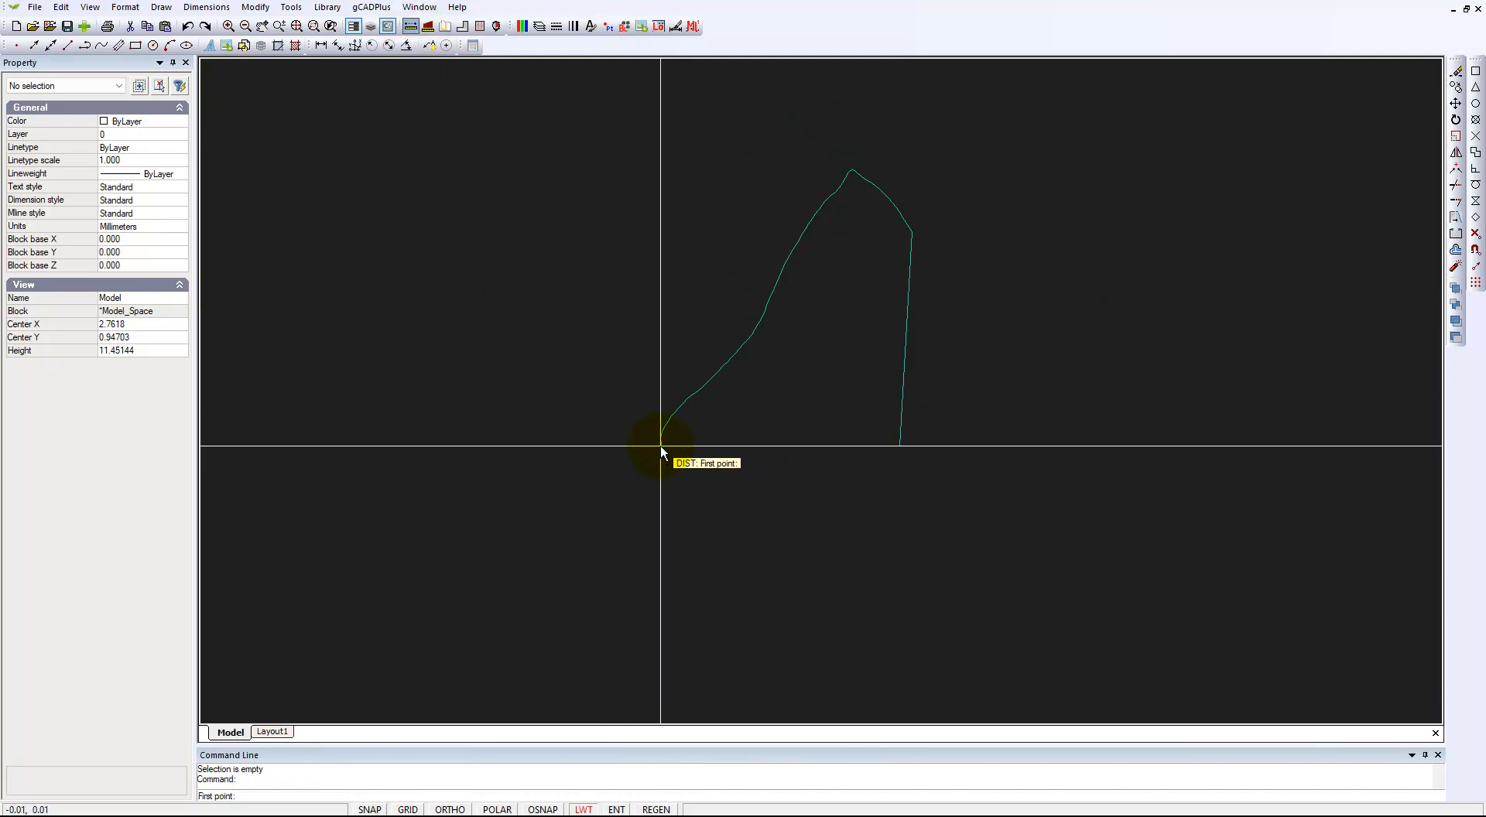
left_click(898, 448)
Step: Scale all lines of the garden outline by a factor of 1000 from base point 0,0
left_click_drag(1006, 530, 569, 147)
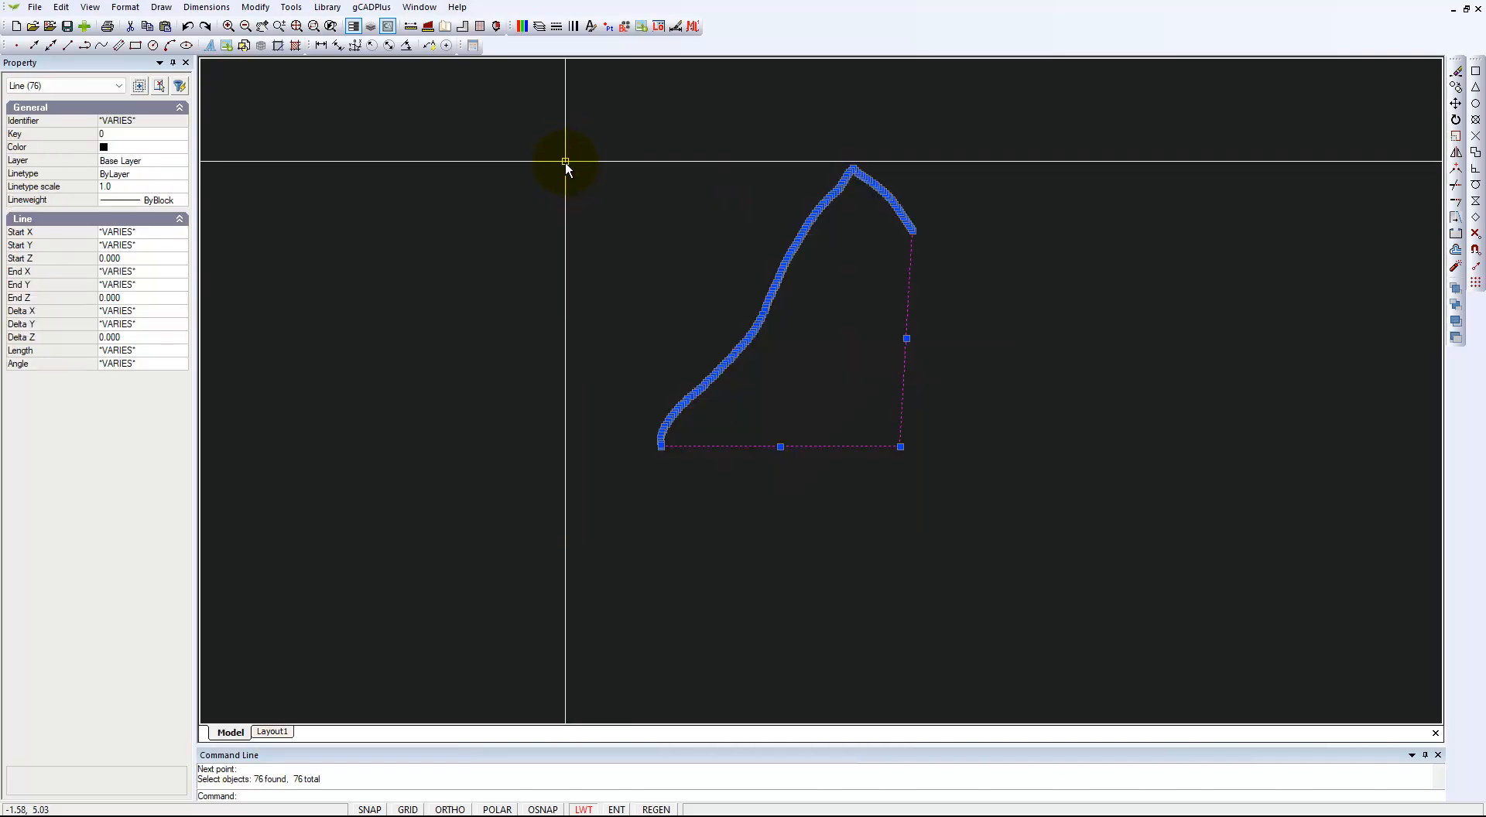
right_click(562, 334)
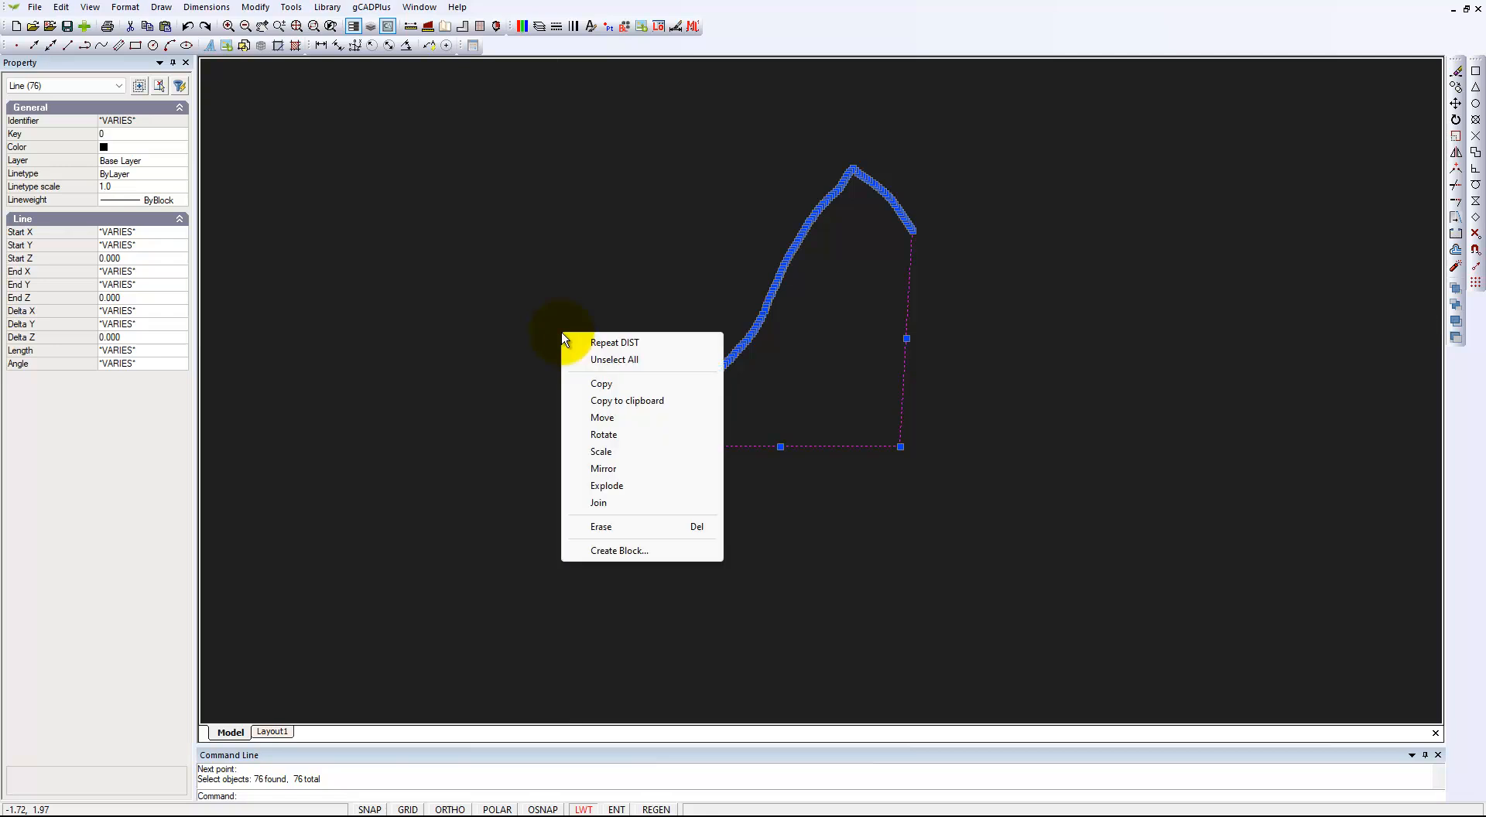
left_click(602, 453)
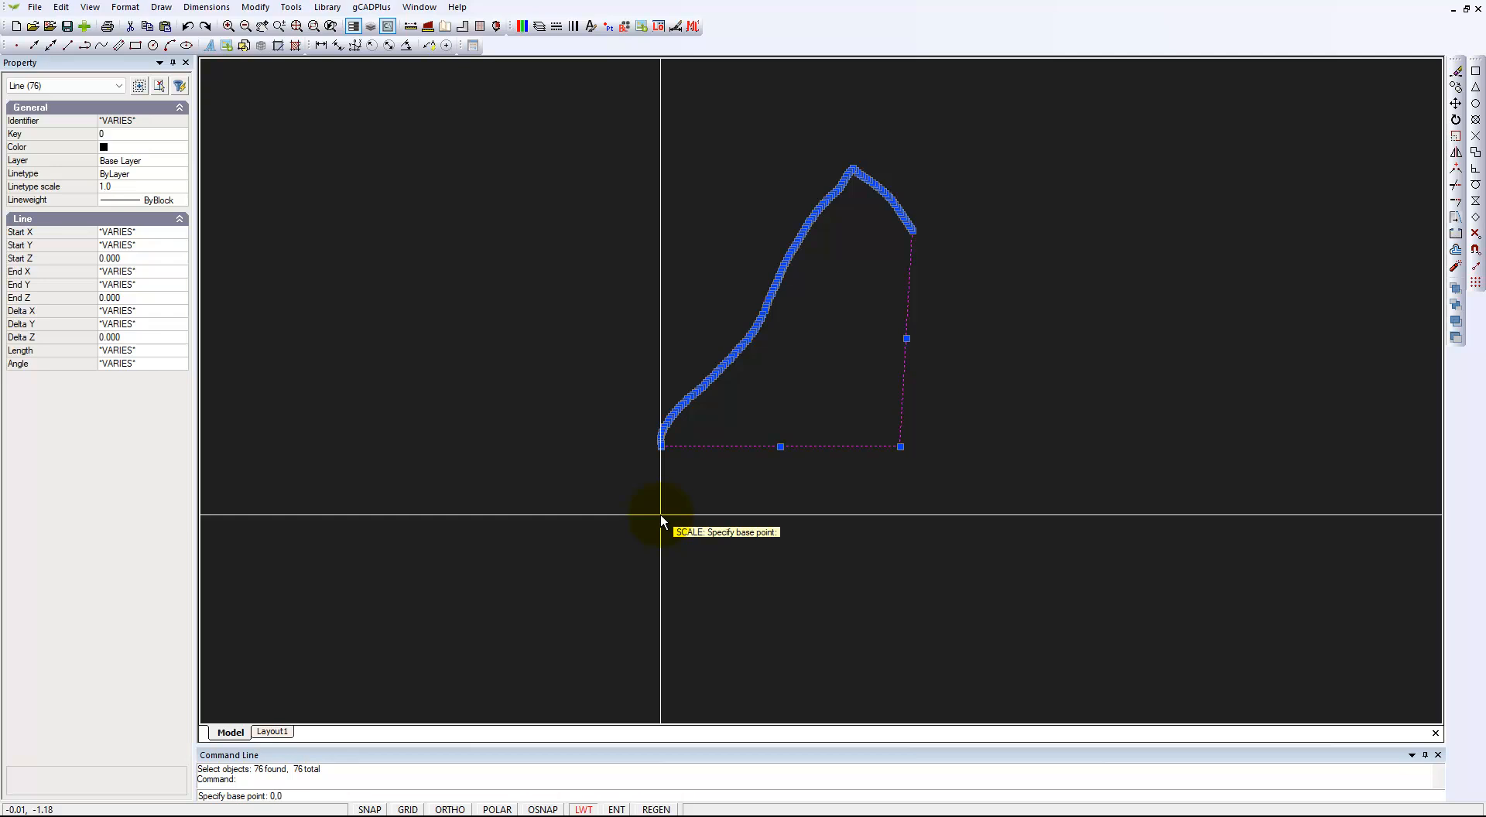
key("Return")
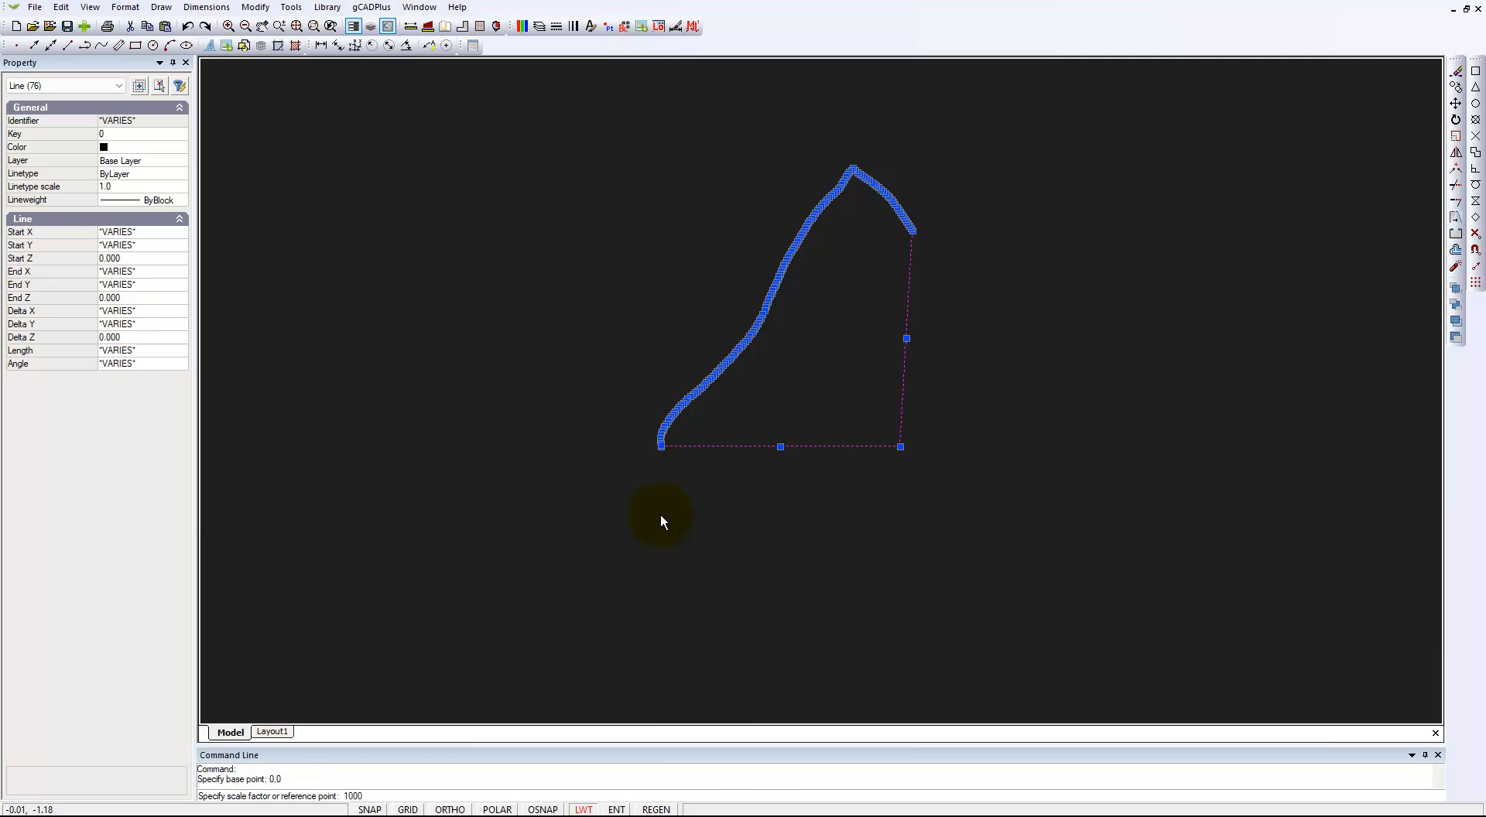
key("Return")
key("Escape")
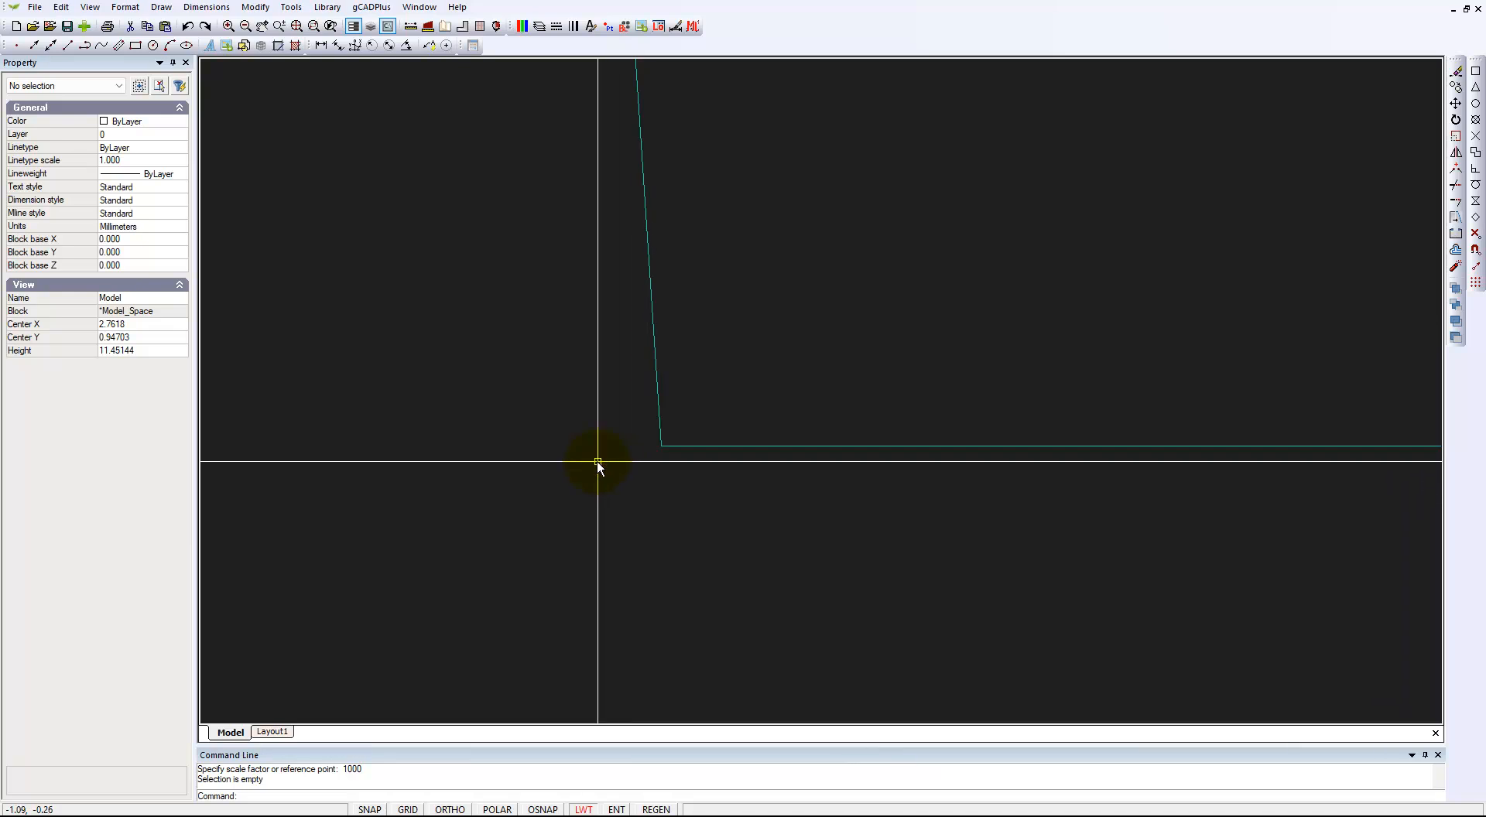
Step: Add a horizontal dimension below the scaled outline's bottom edge, snapping to its two end corners
right_click(597, 460)
left_click(670, 540)
scroll(660, 525, "down", 5)
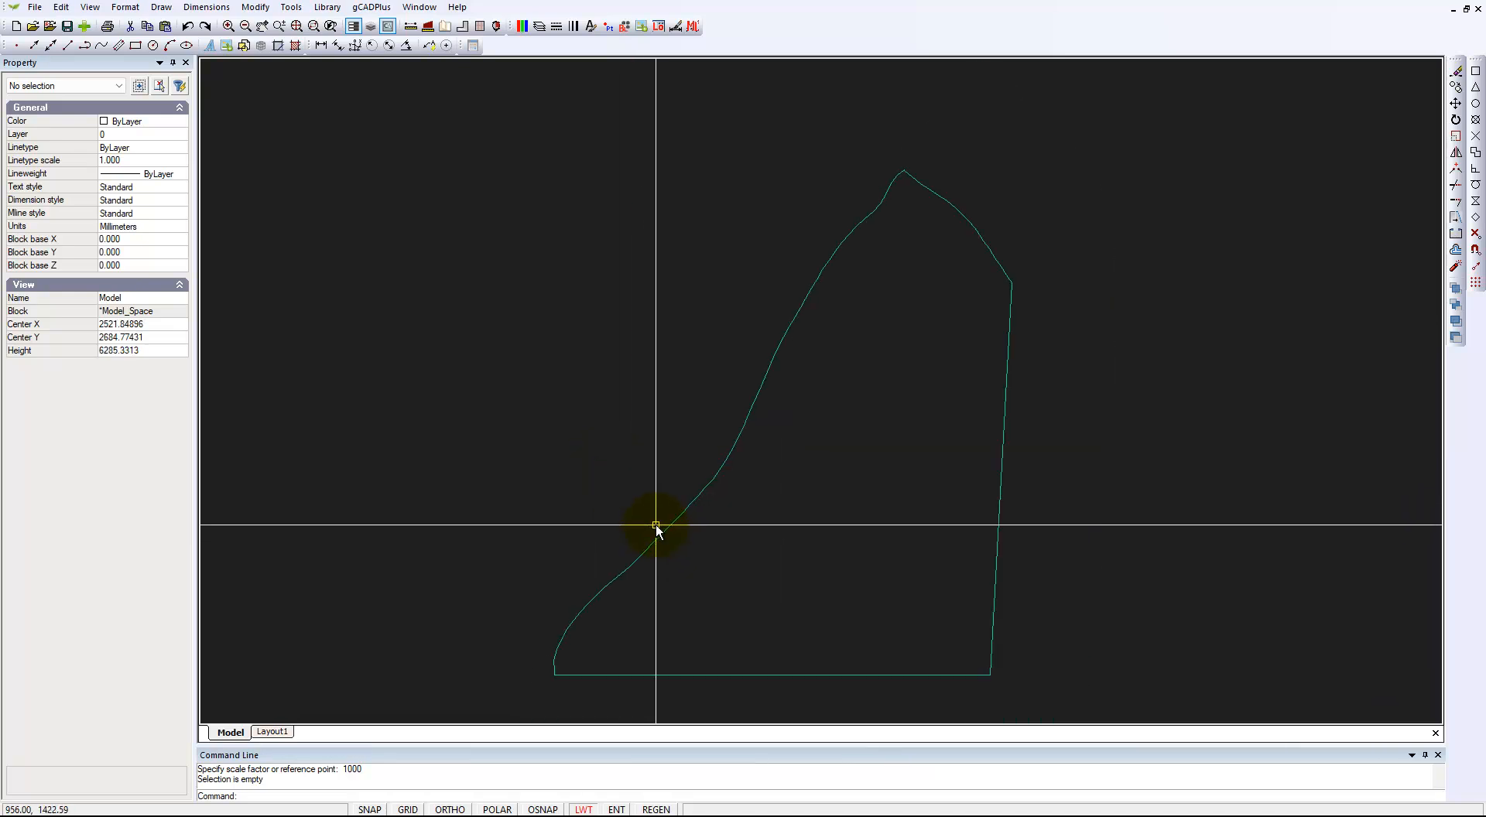
middle_click_drag(702, 510, 653, 361)
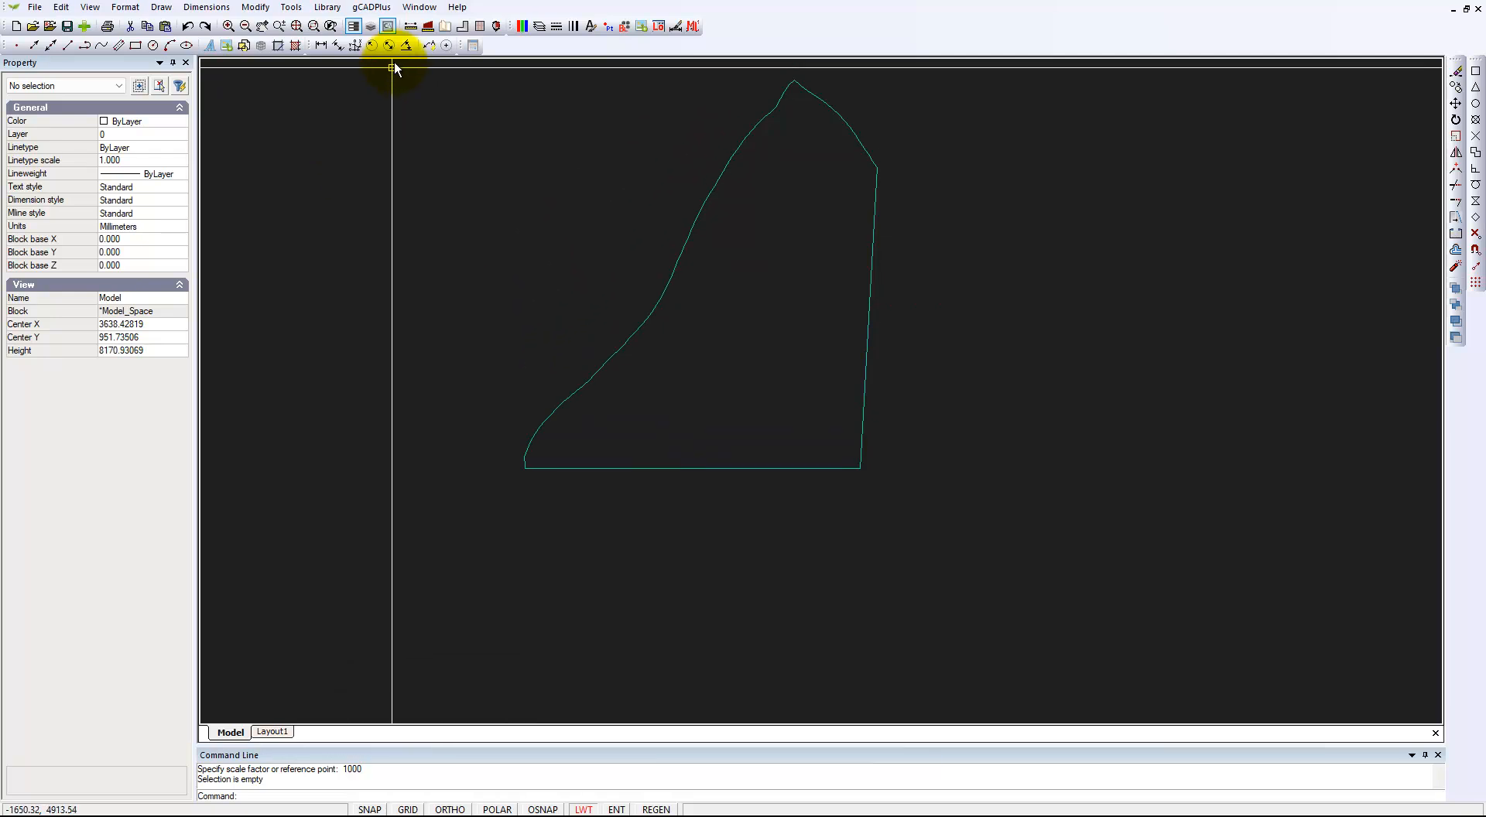
left_click(320, 46)
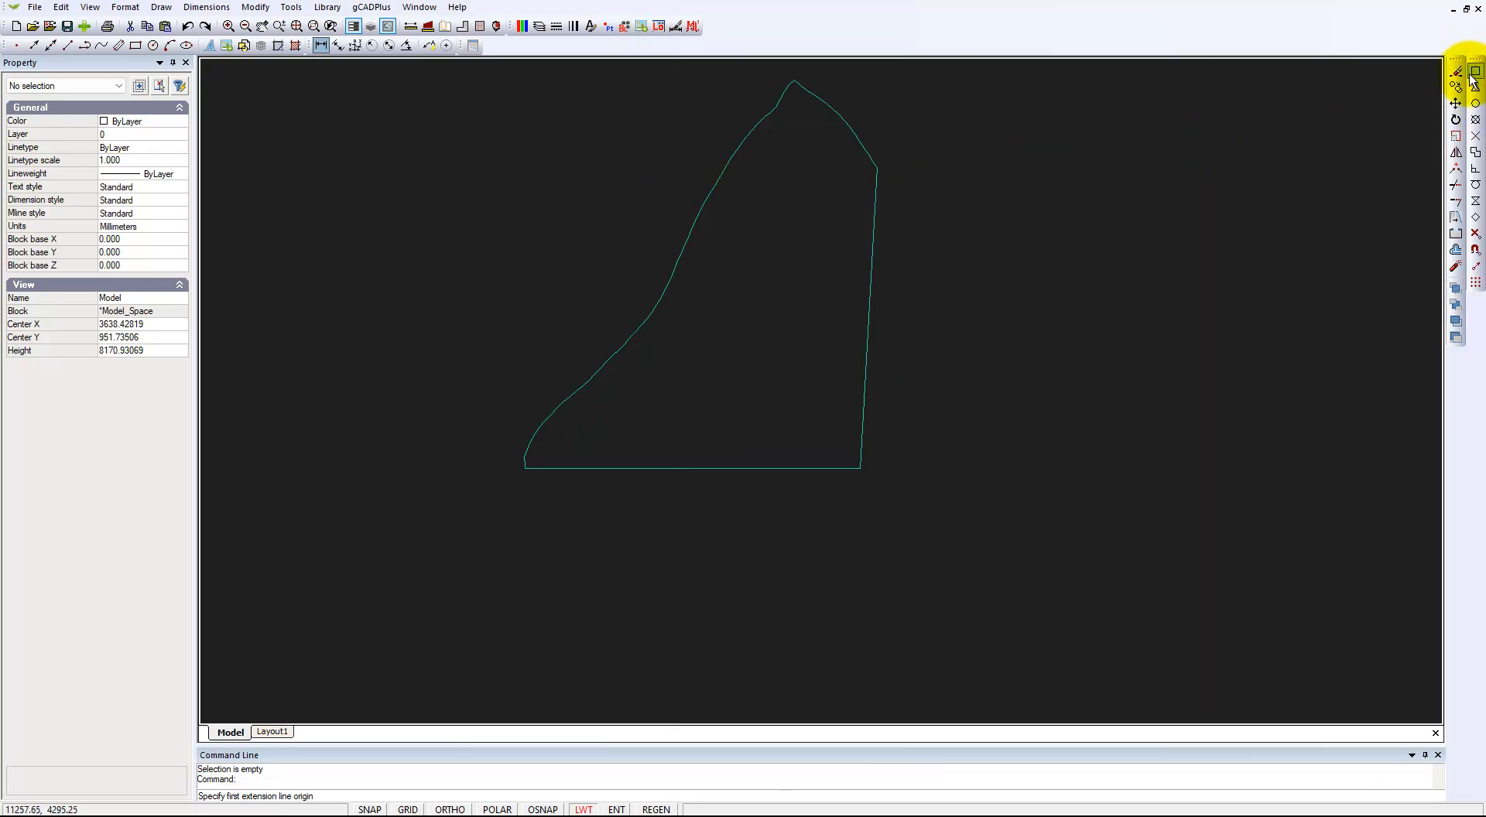
key("F3")
left_click(524, 469)
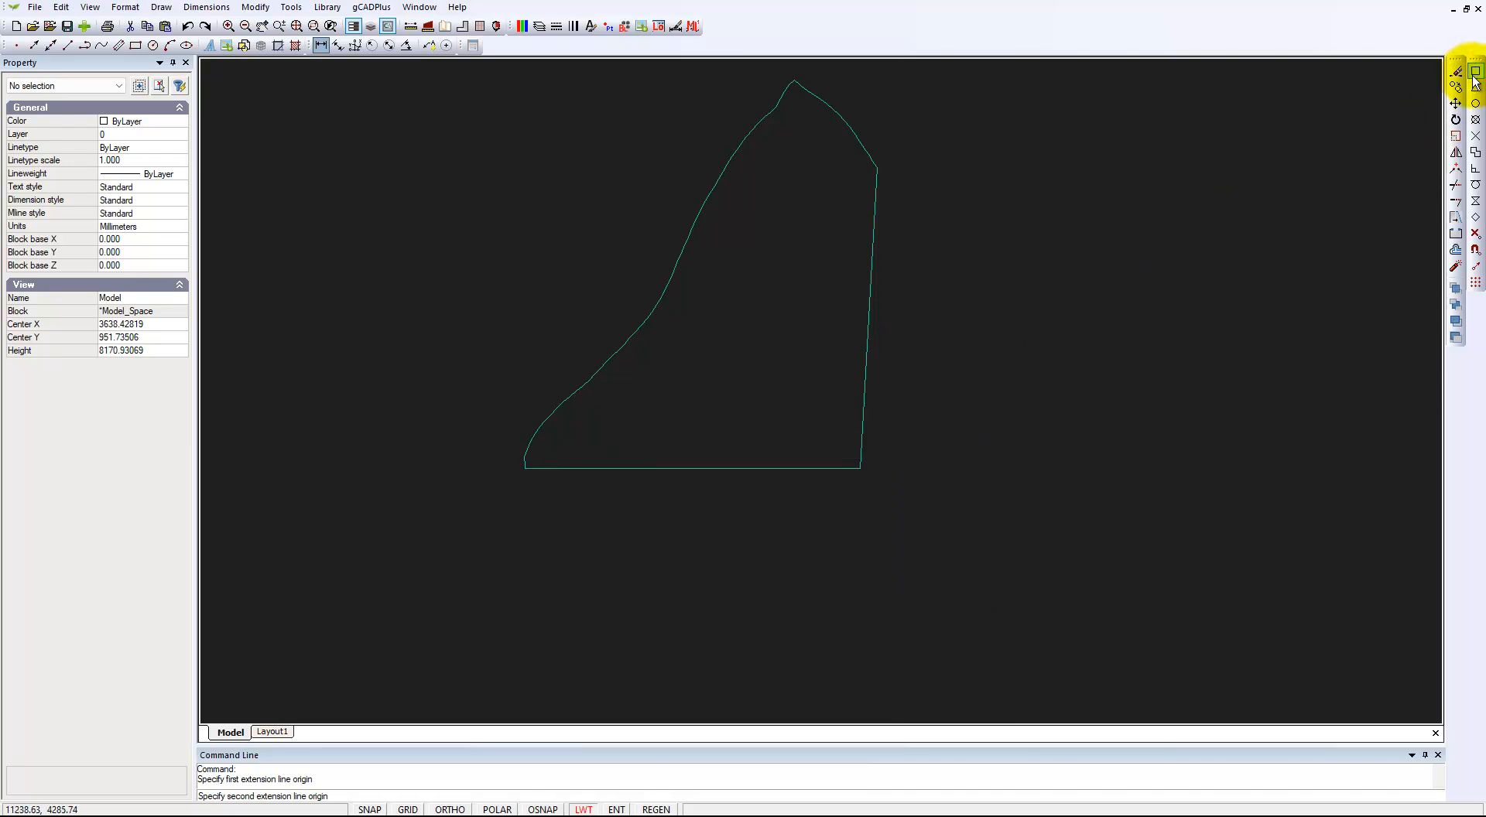
left_click(860, 469)
left_click(716, 508)
key("F3")
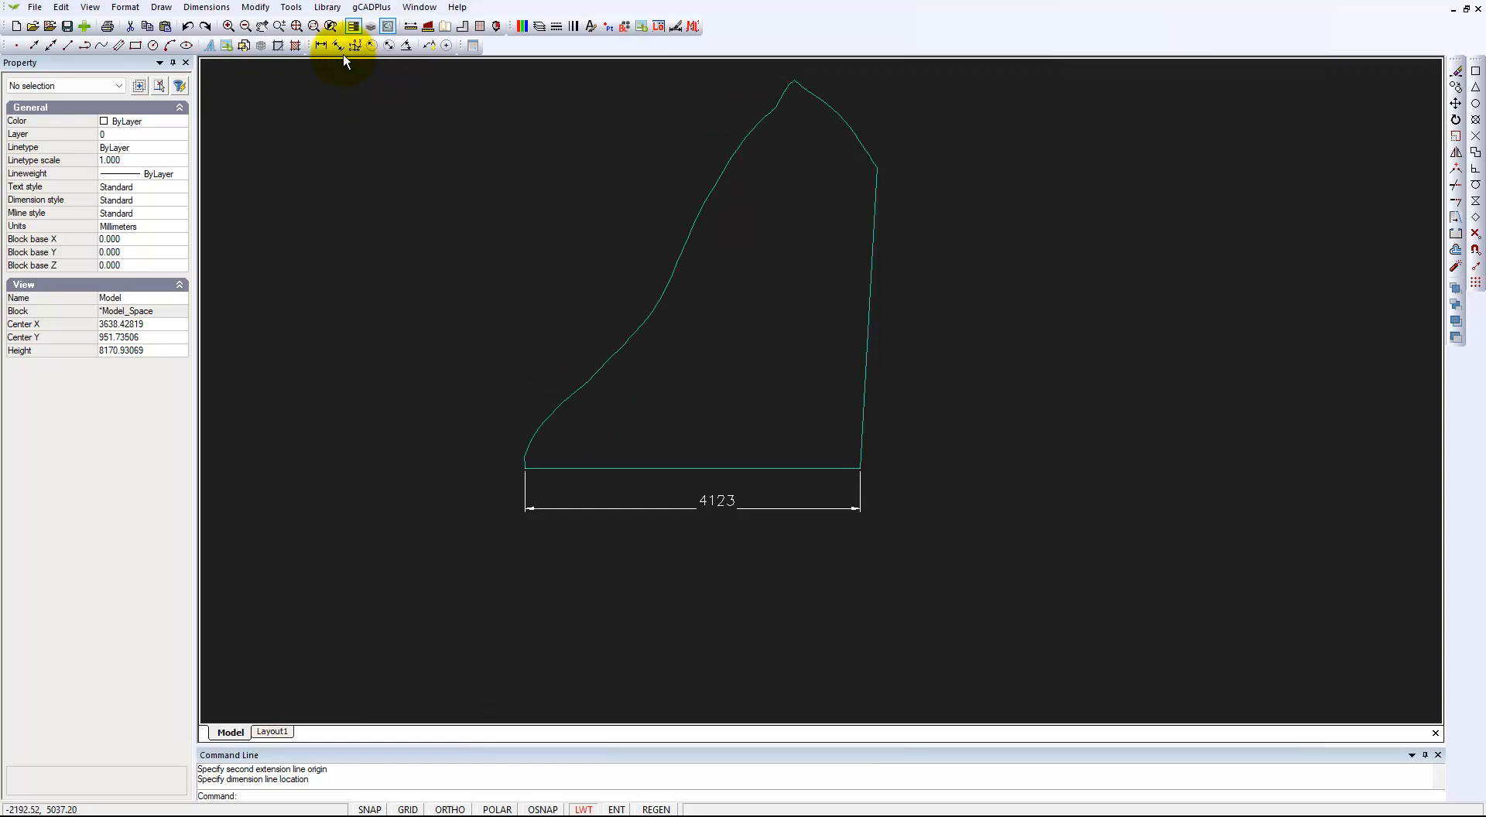
Step: Load the plant block UPlantSymbol13.lcd from the Standard plants library into the drawing's block list
left_click(322, 9)
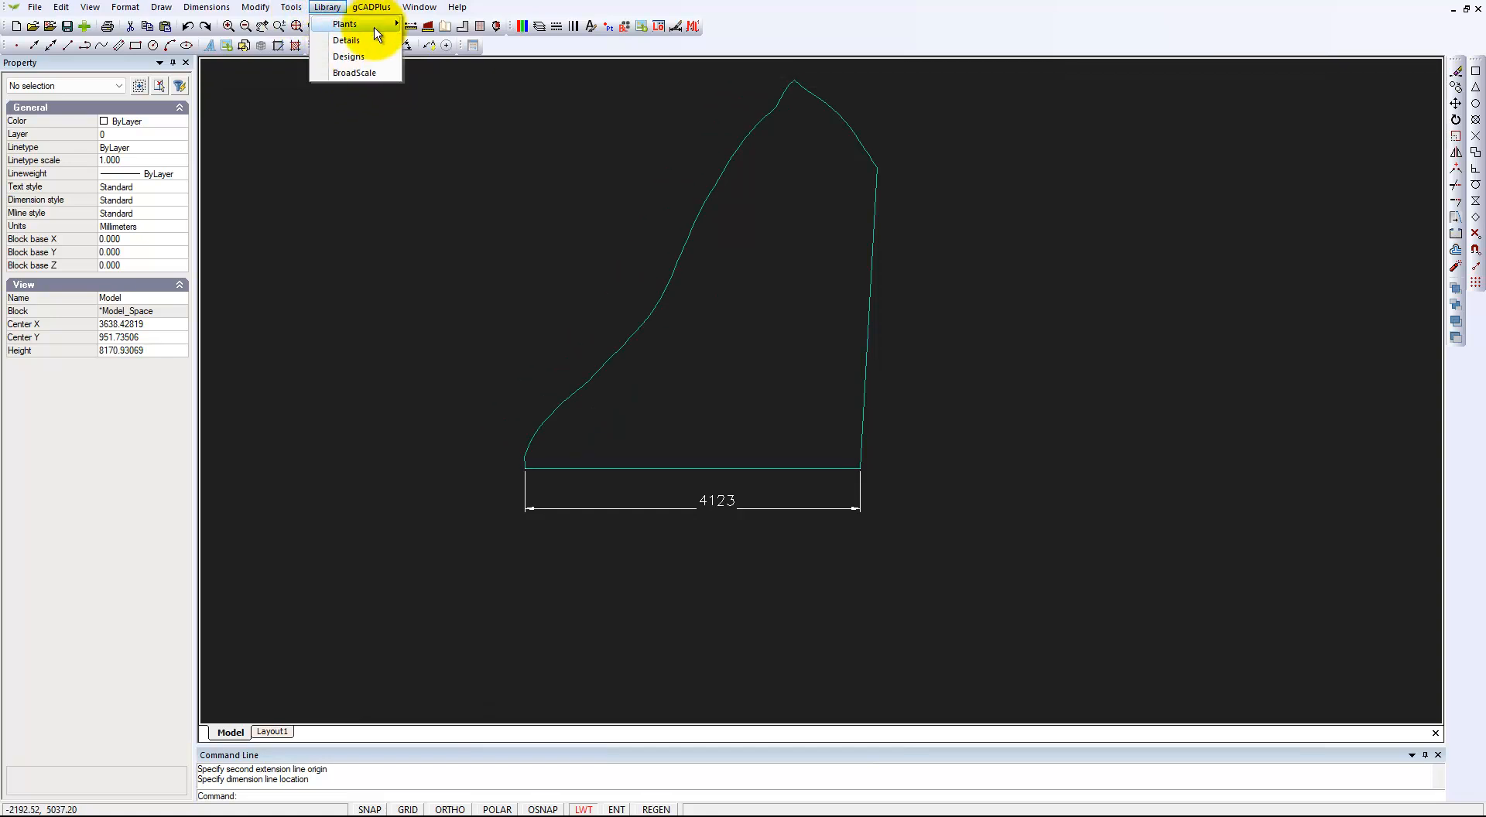
mouse_move(379, 29)
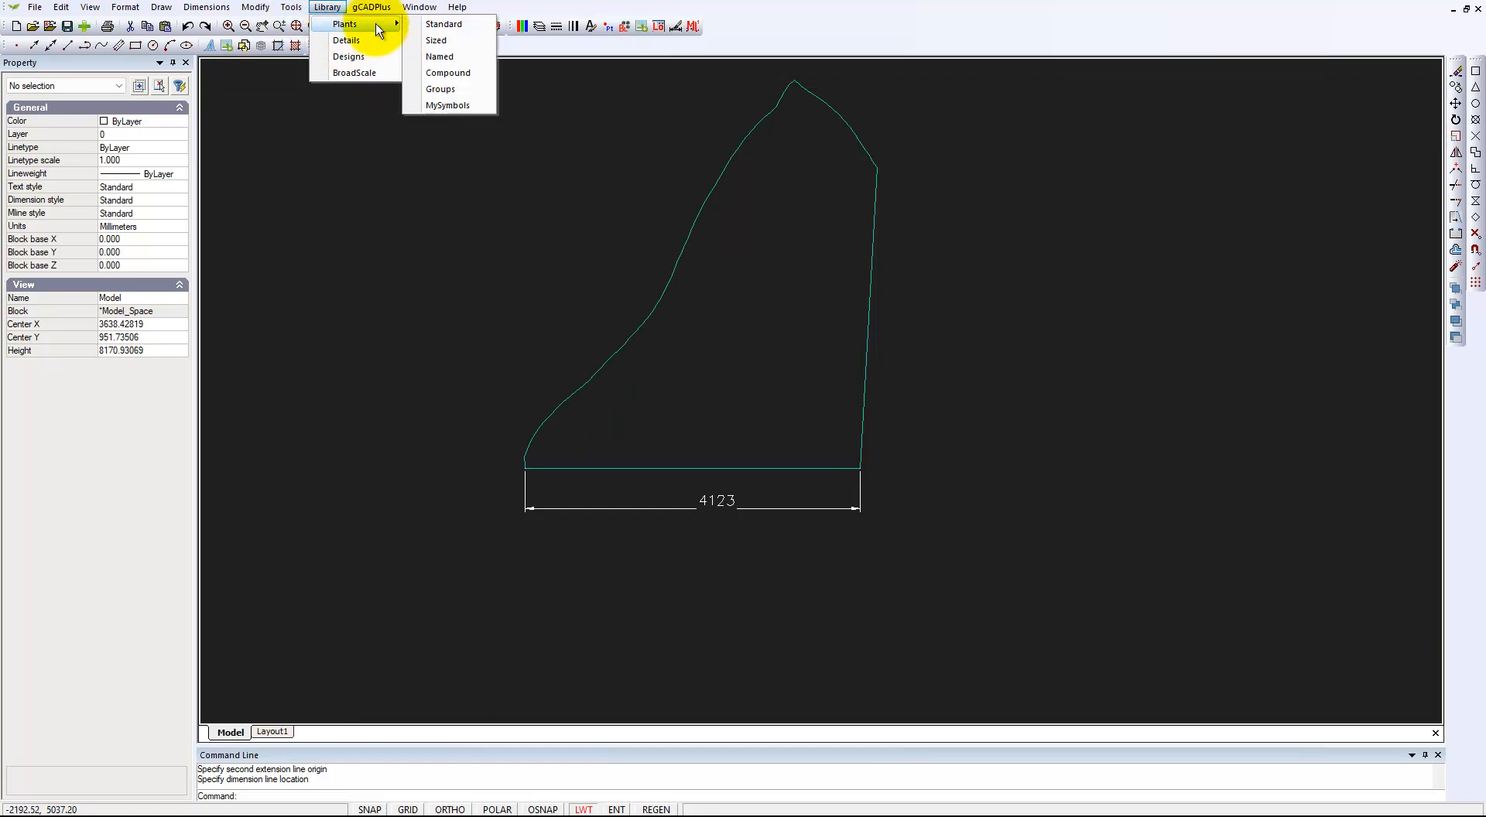
left_click(443, 24)
scroll(588, 403, "down", 5)
scroll(584, 410, "down", 1)
left_click(582, 402)
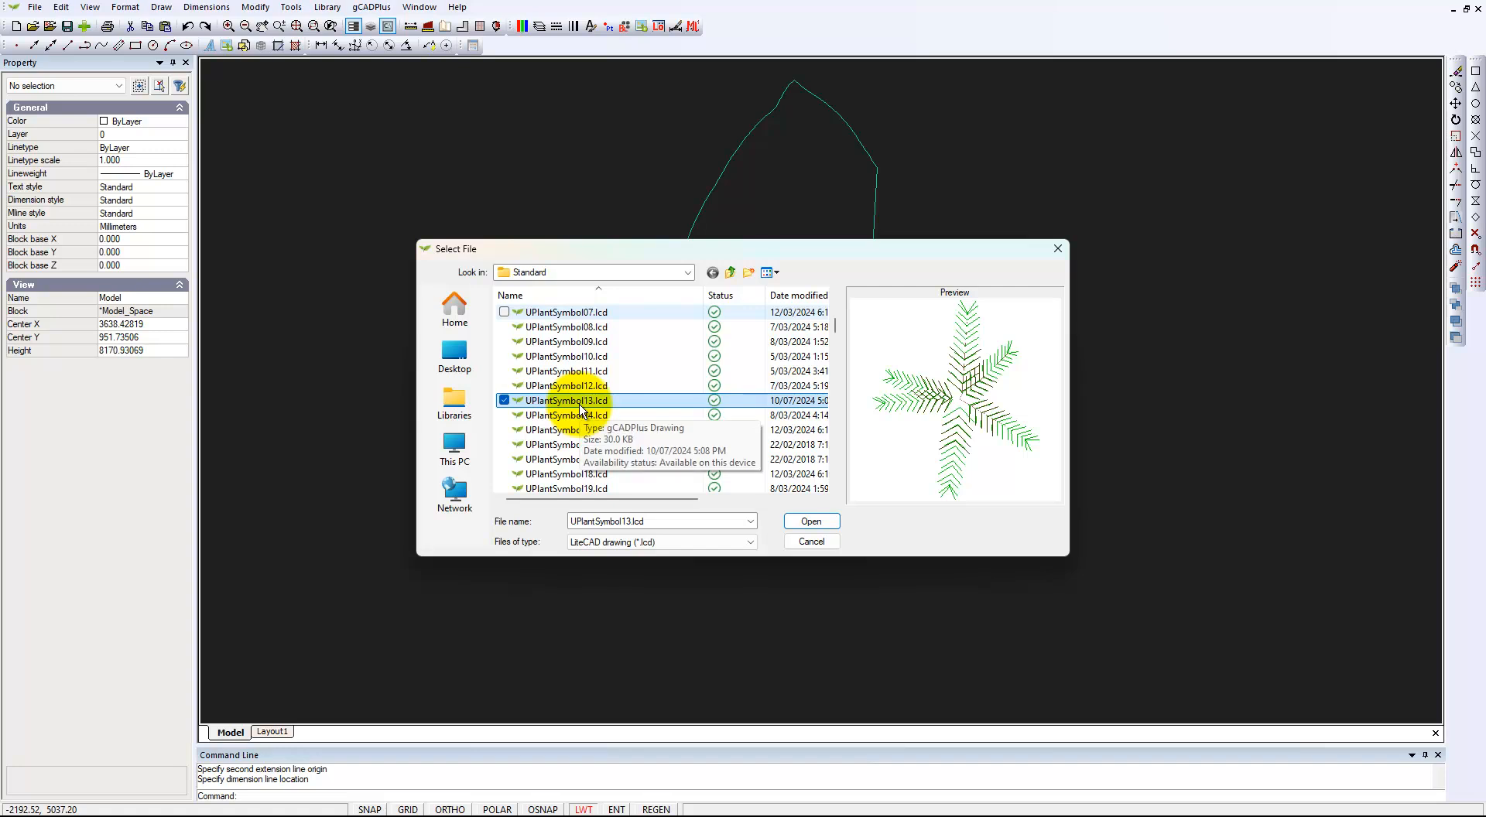
left_click(580, 410)
left_click(581, 403)
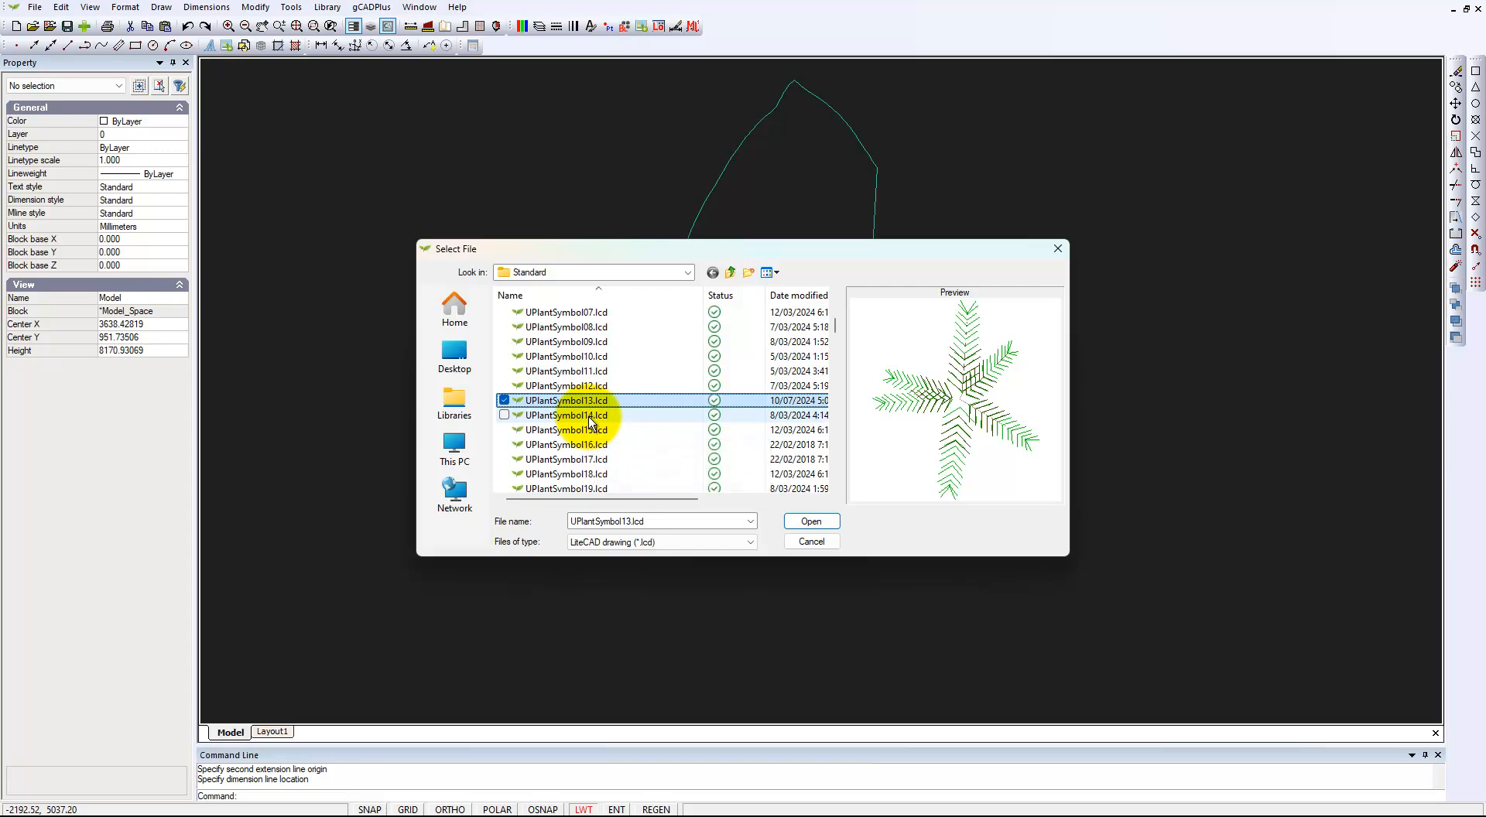
left_click(823, 529)
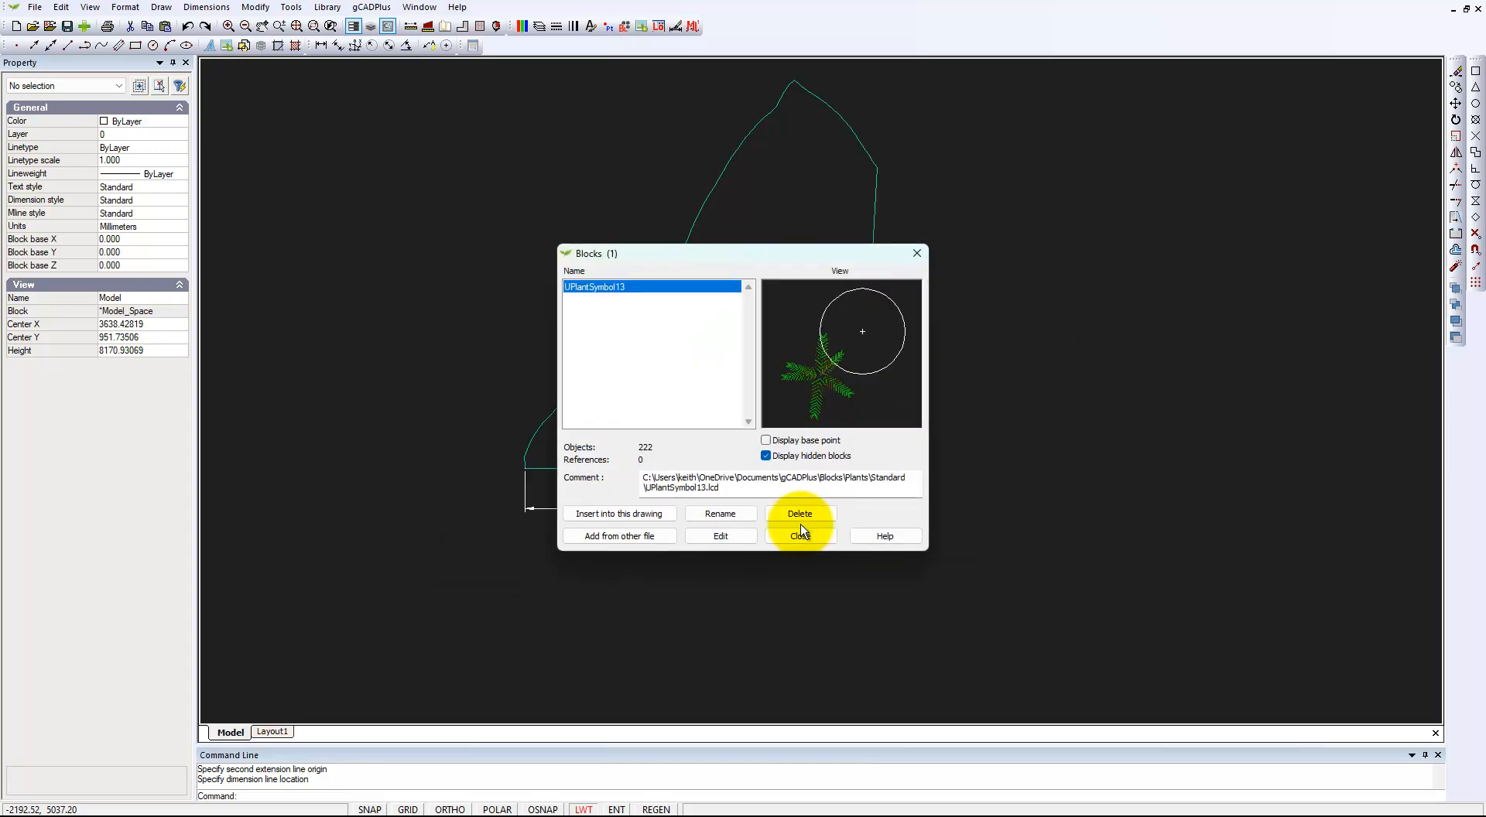
Step: Insert the UPlantSymbol13 block beside the outline's right edge, at about X 5103, Y 1090
left_click(631, 514)
left_click(721, 485)
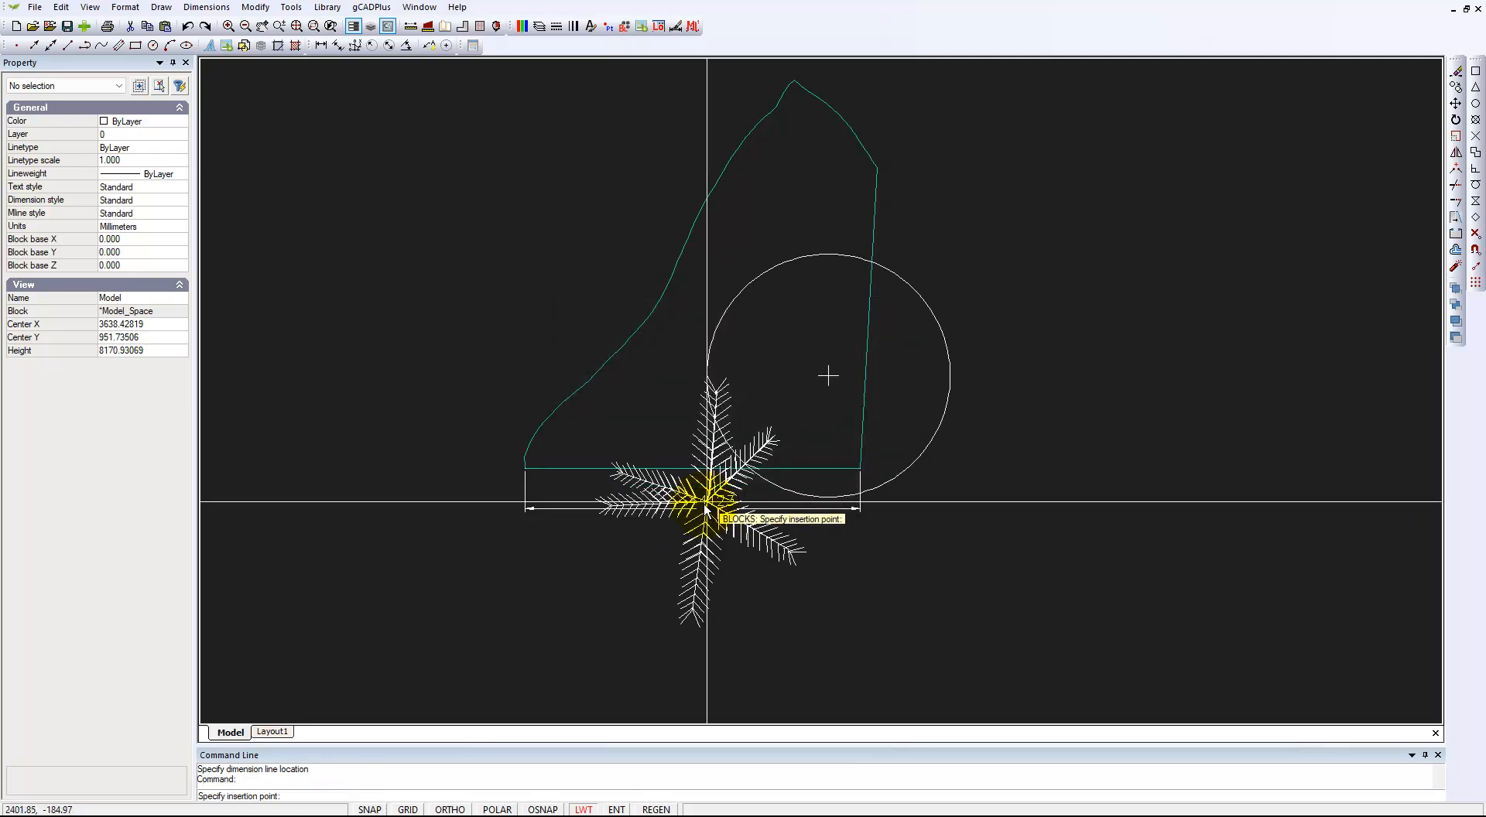
left_click(940, 379)
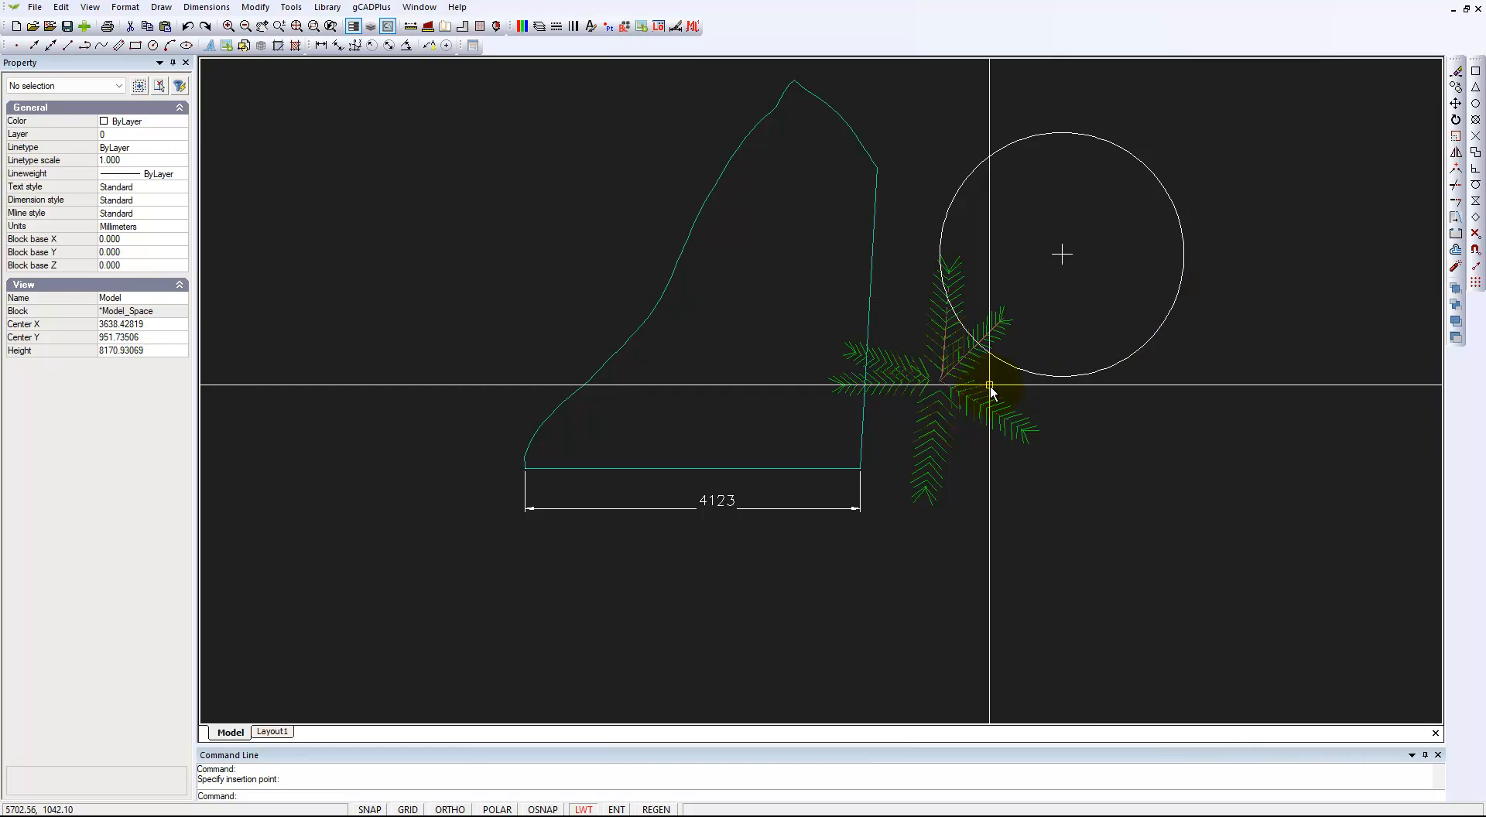
Step: Turn the L-PLNT-CONSTRUCTION layer off and back on to identify which parts of the plant symbol it holds
left_click(539, 26)
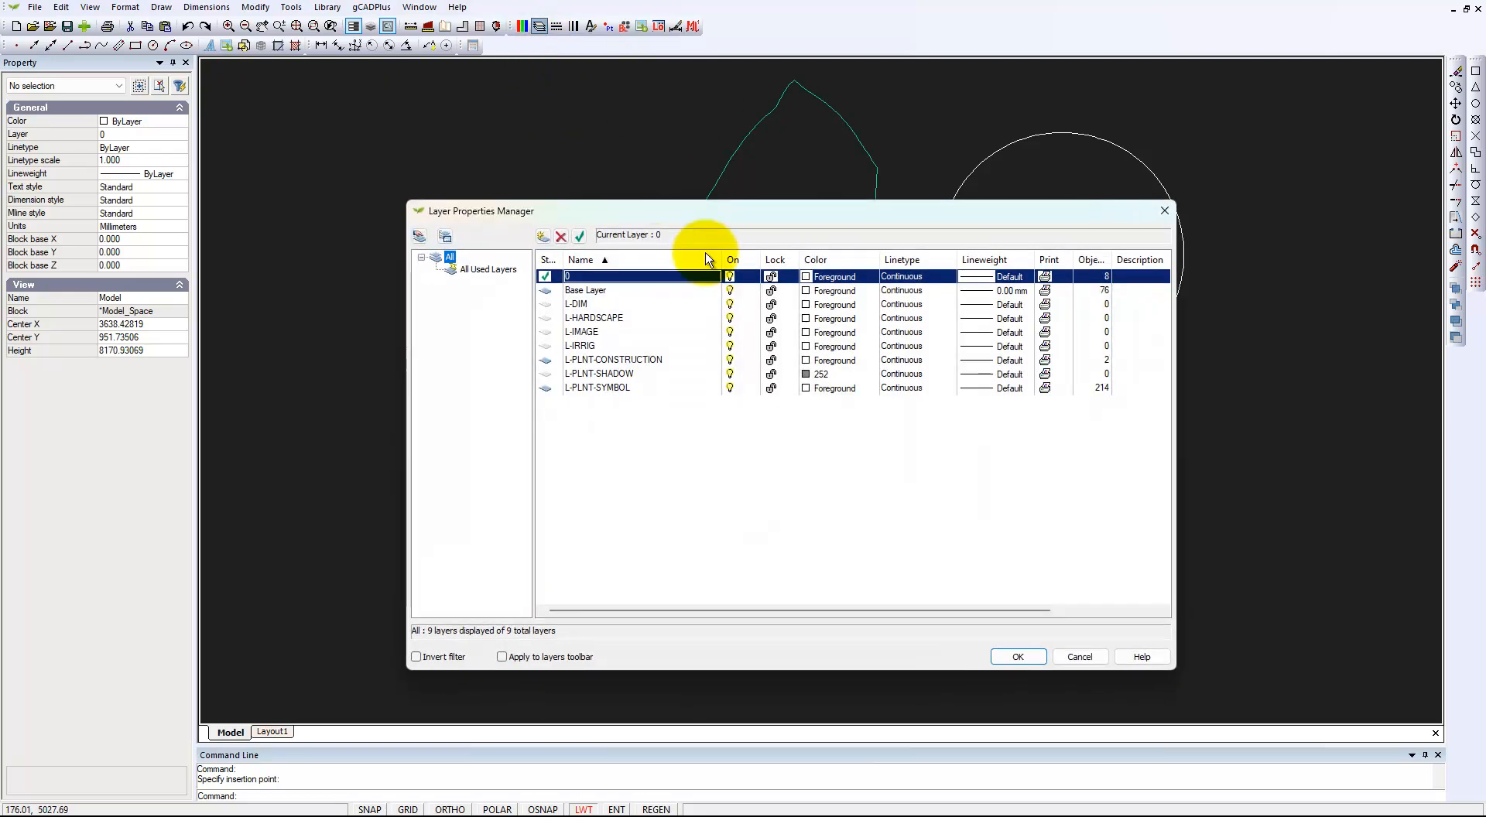
left_click(729, 362)
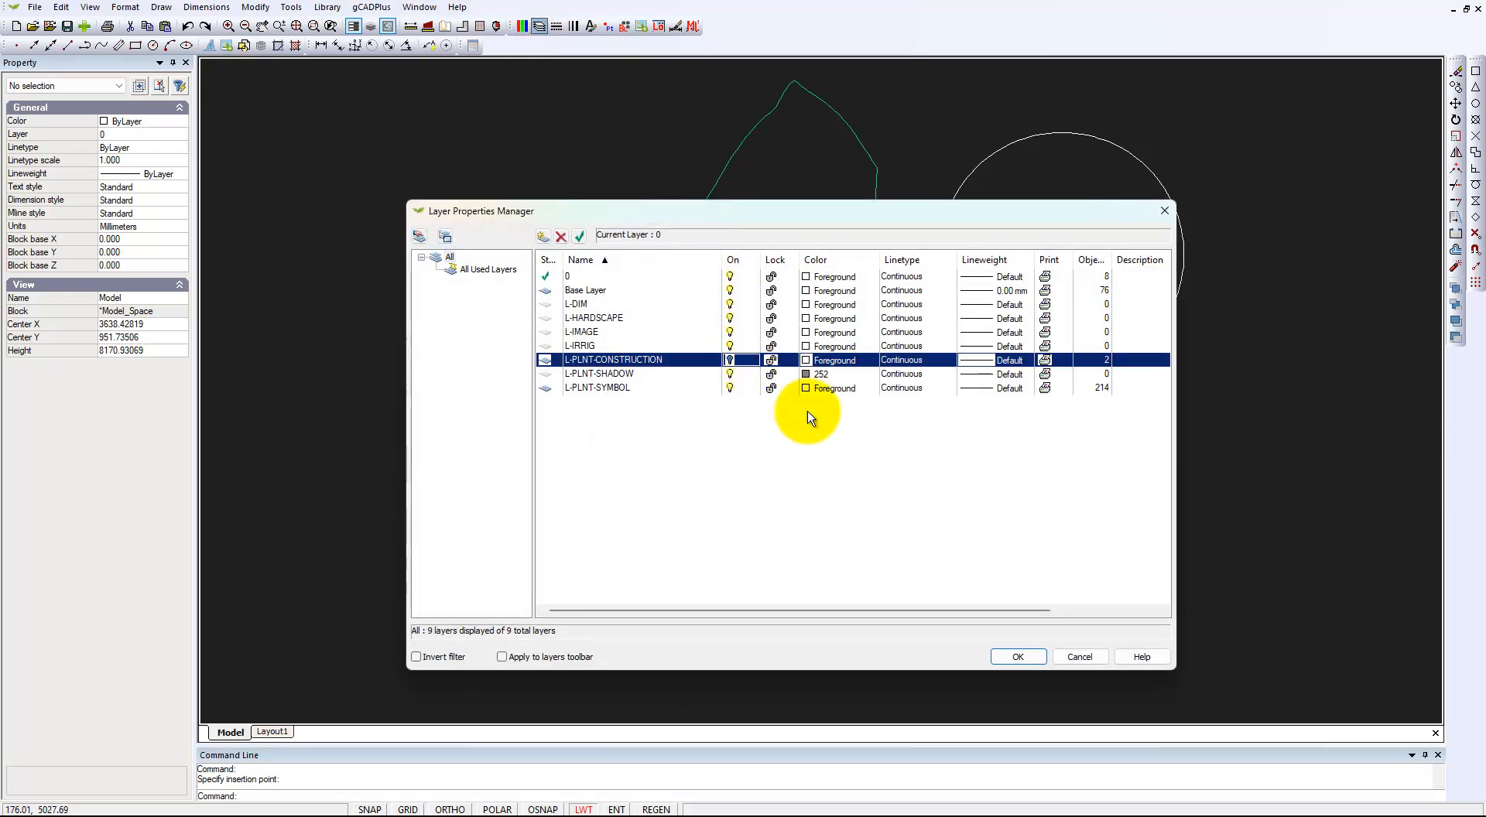
left_click(1017, 657)
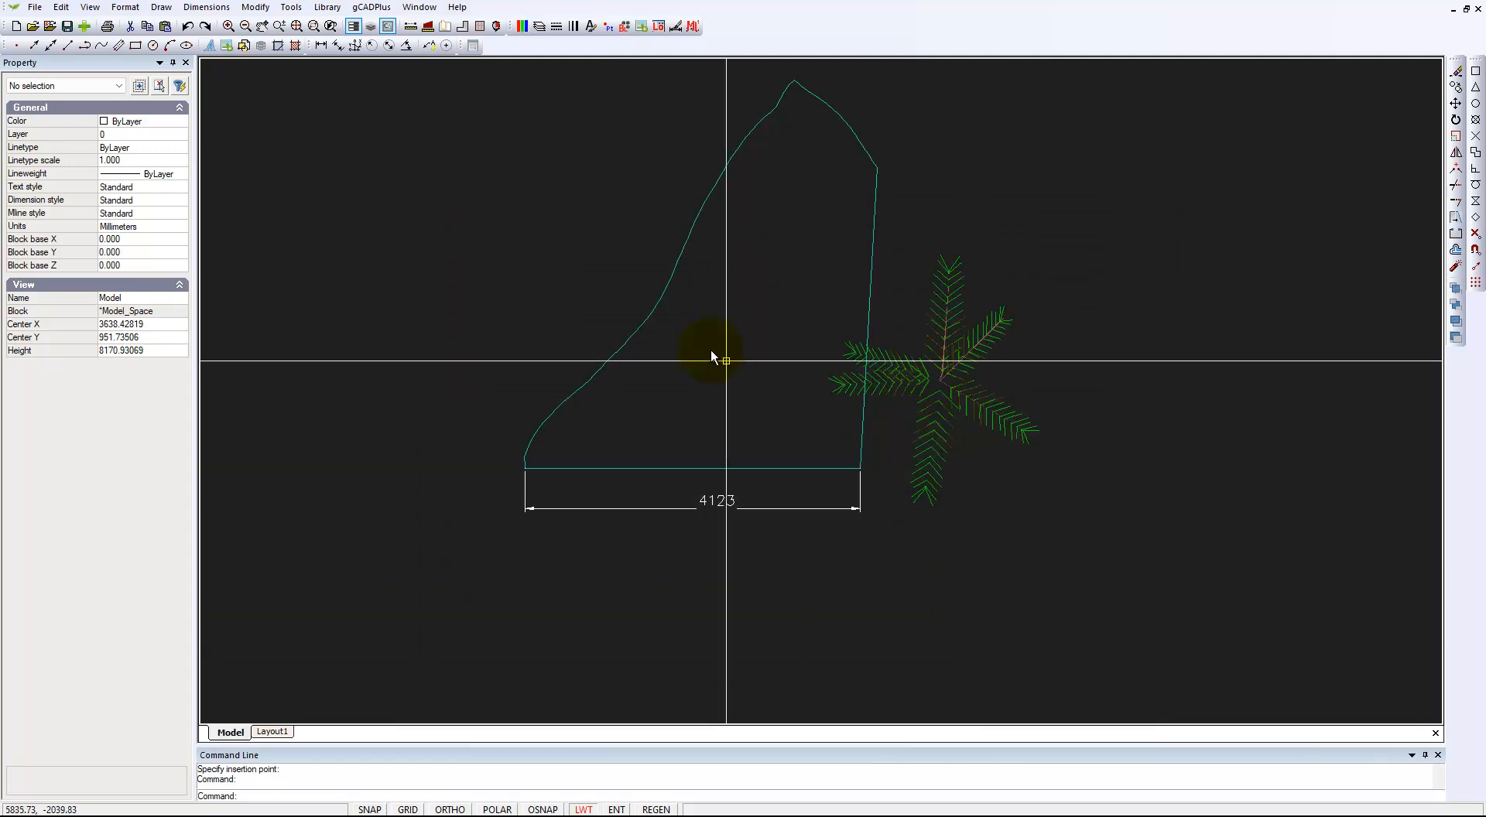
left_click(538, 29)
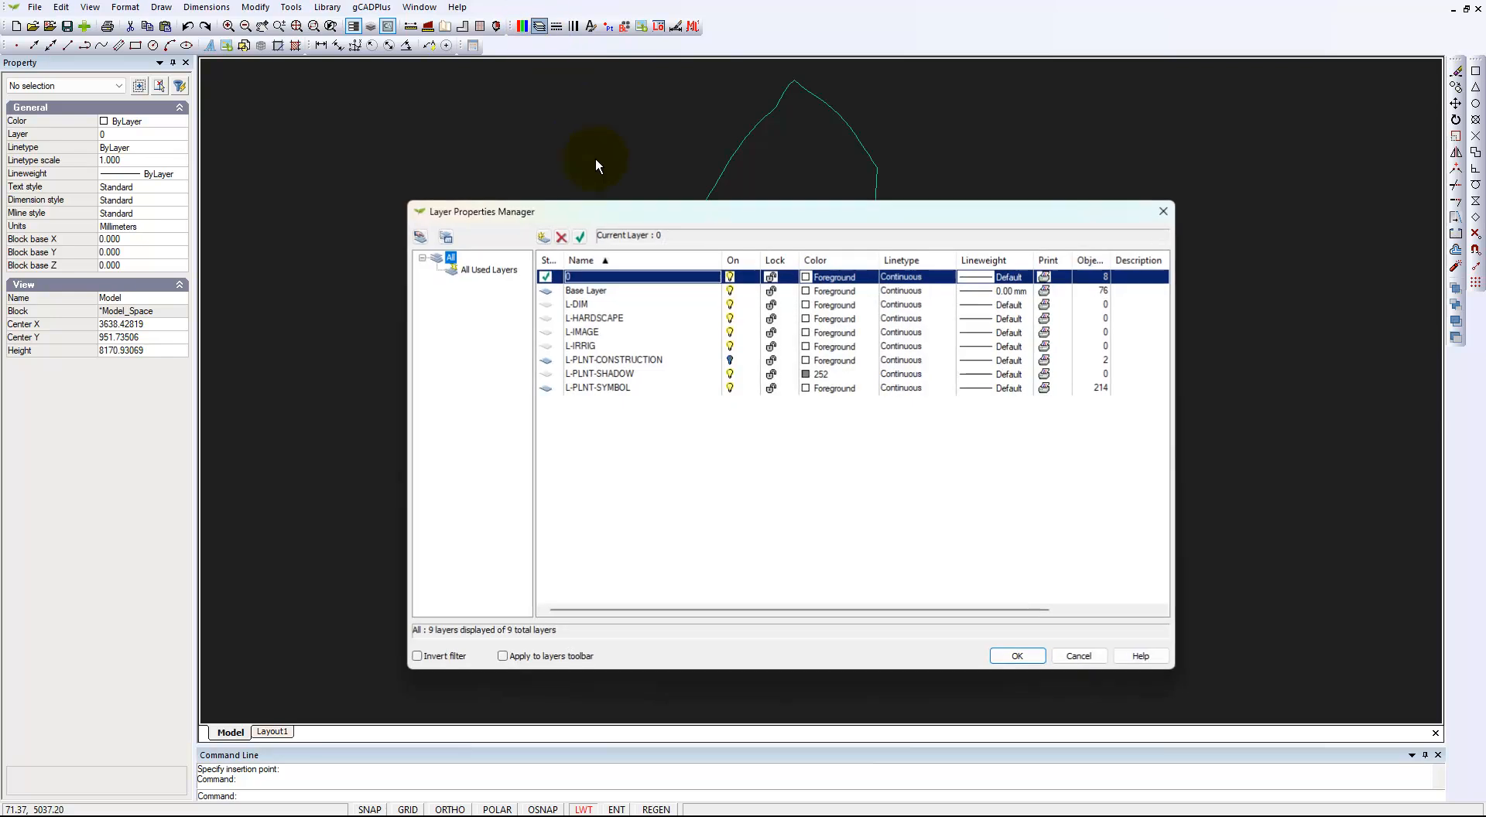
left_click(731, 364)
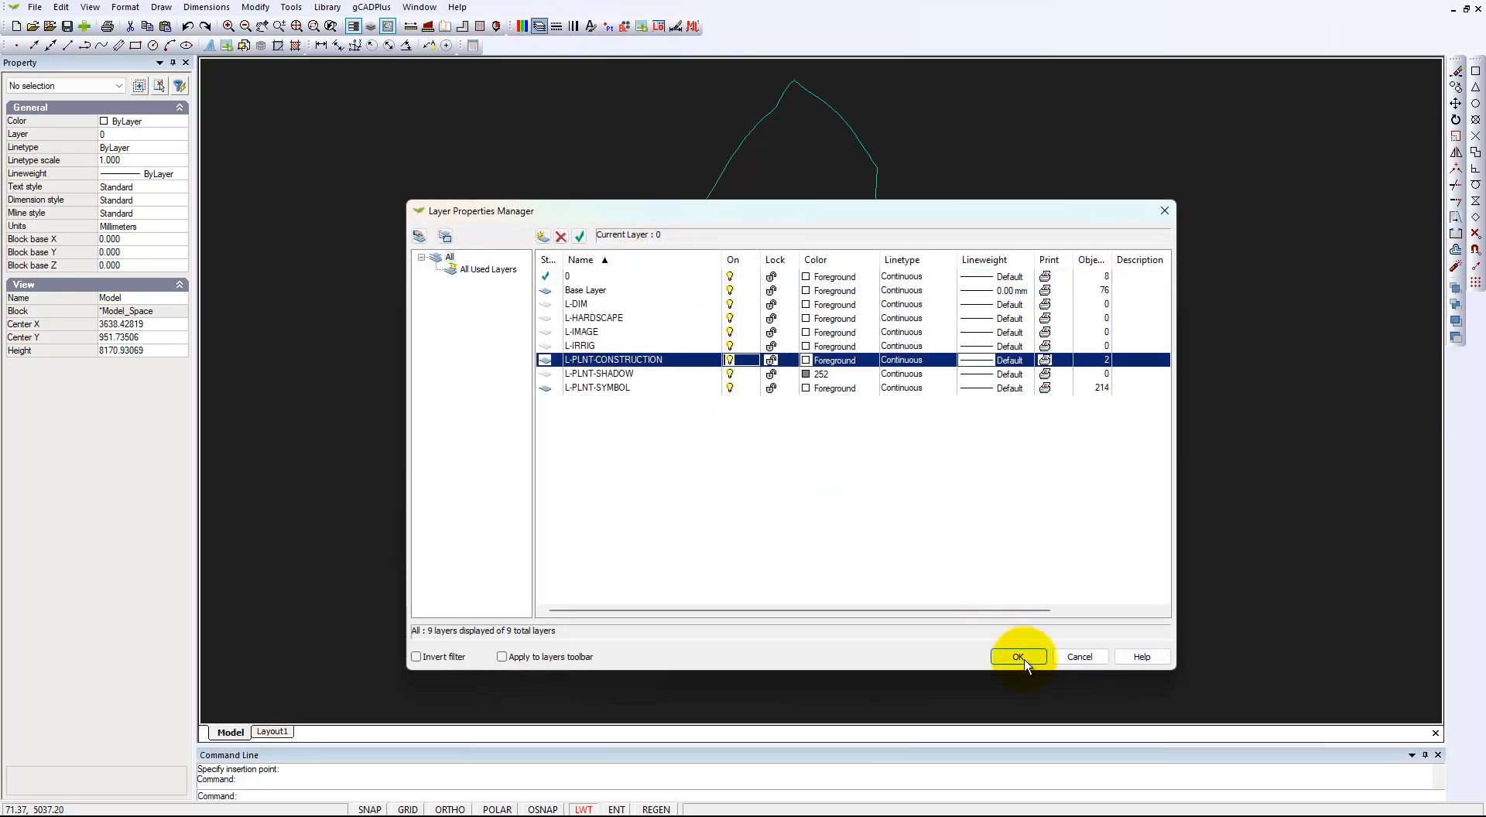
left_click(1018, 656)
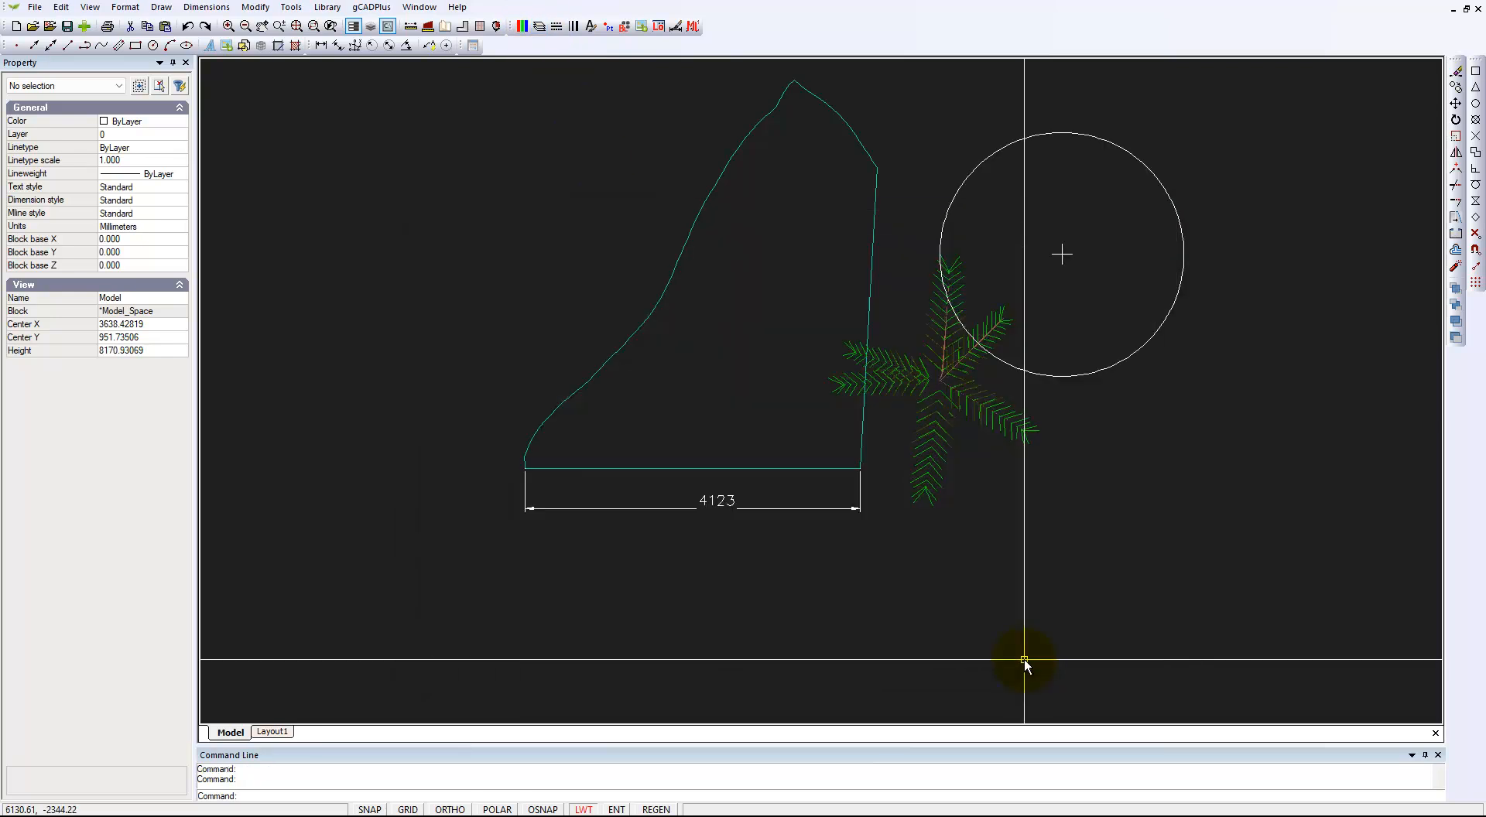
Step: Open the inserted UPlantSymbol13 block for editing
left_click(952, 370)
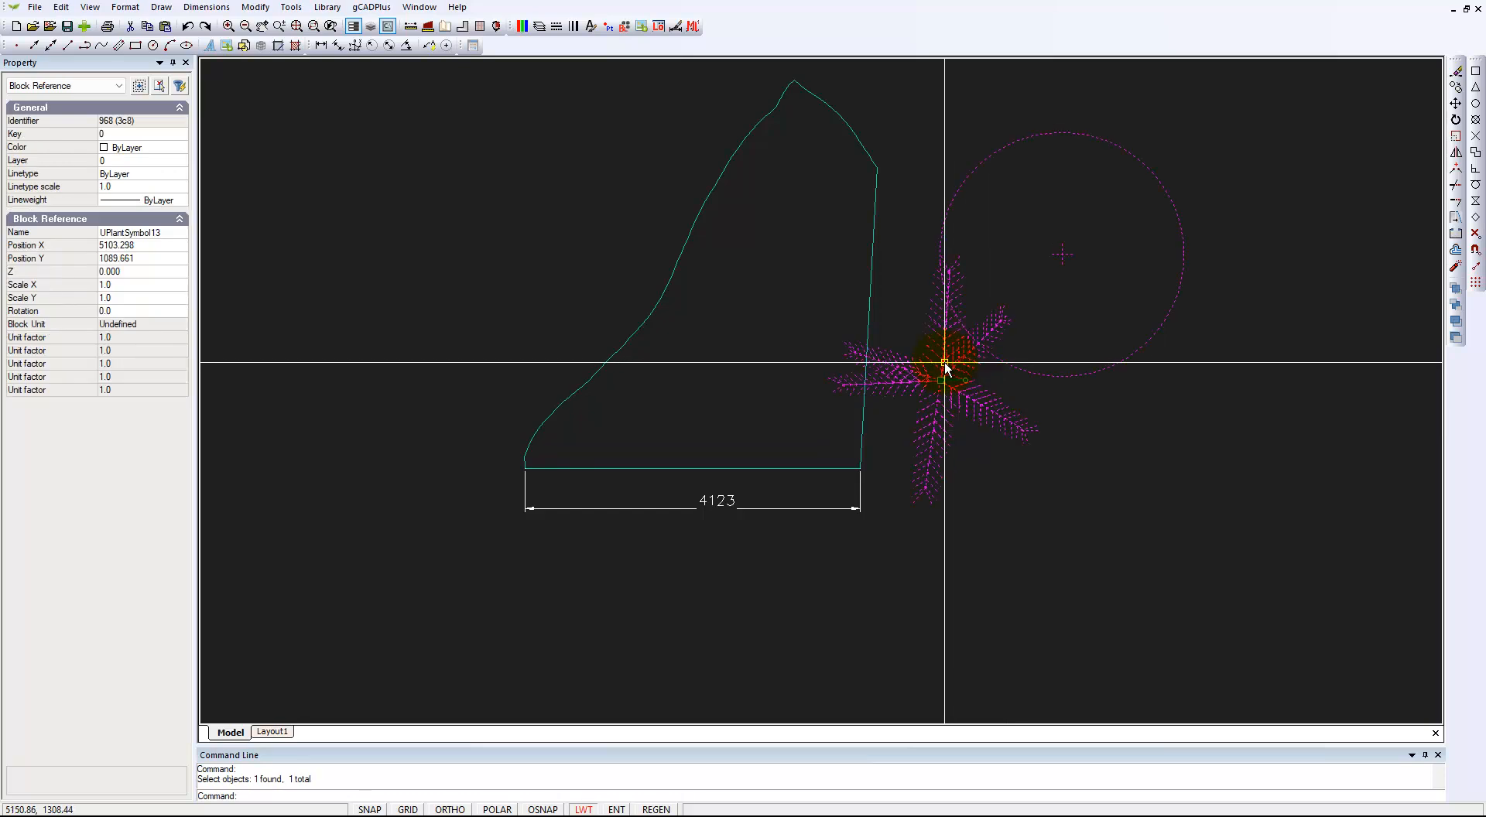
right_click(944, 364)
left_click(999, 581)
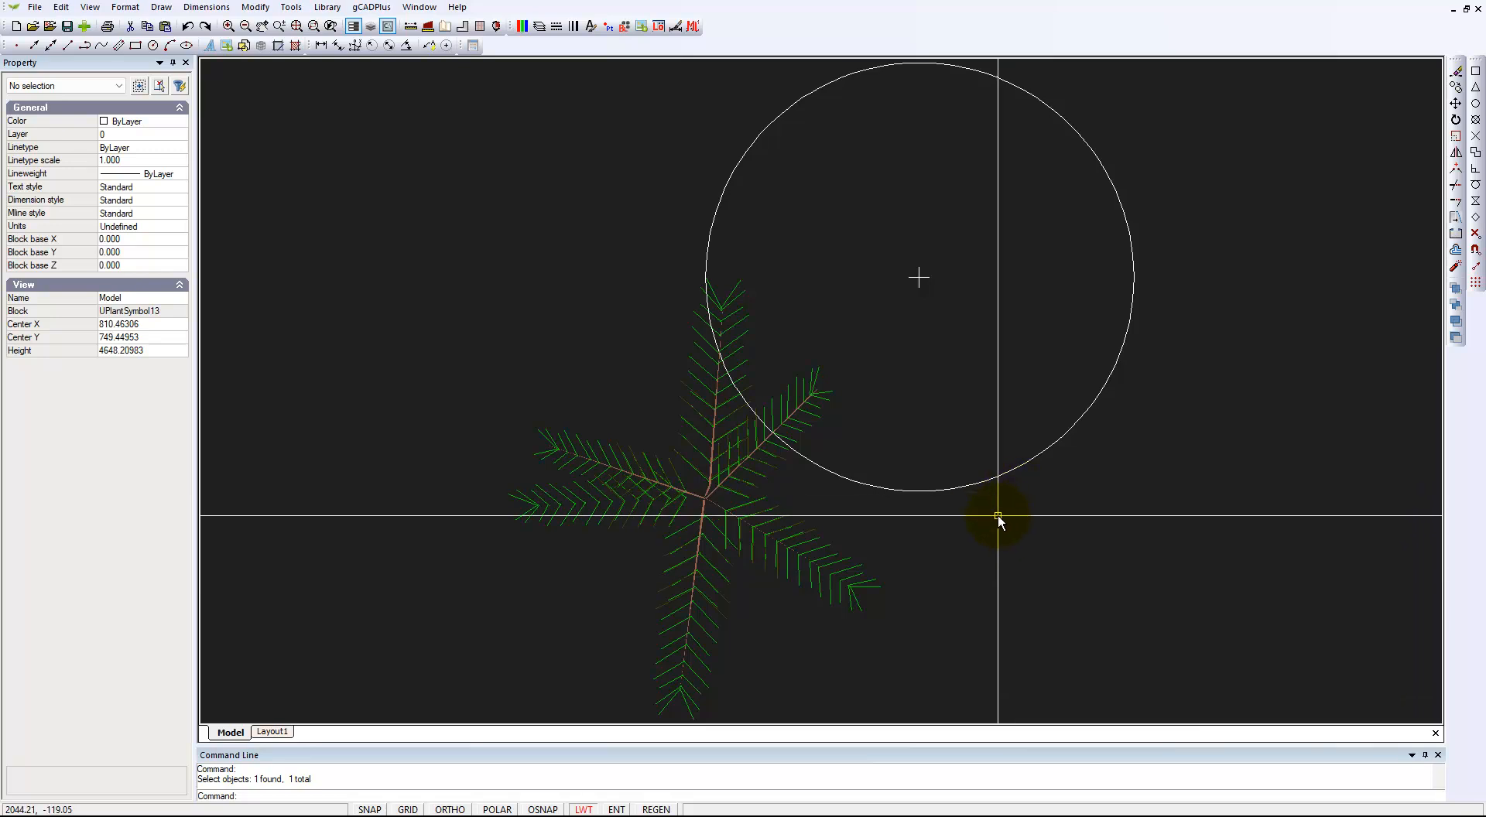
Step: Locate the block's base point by starting a temporary line at 0,0
key("Return")
type("0")
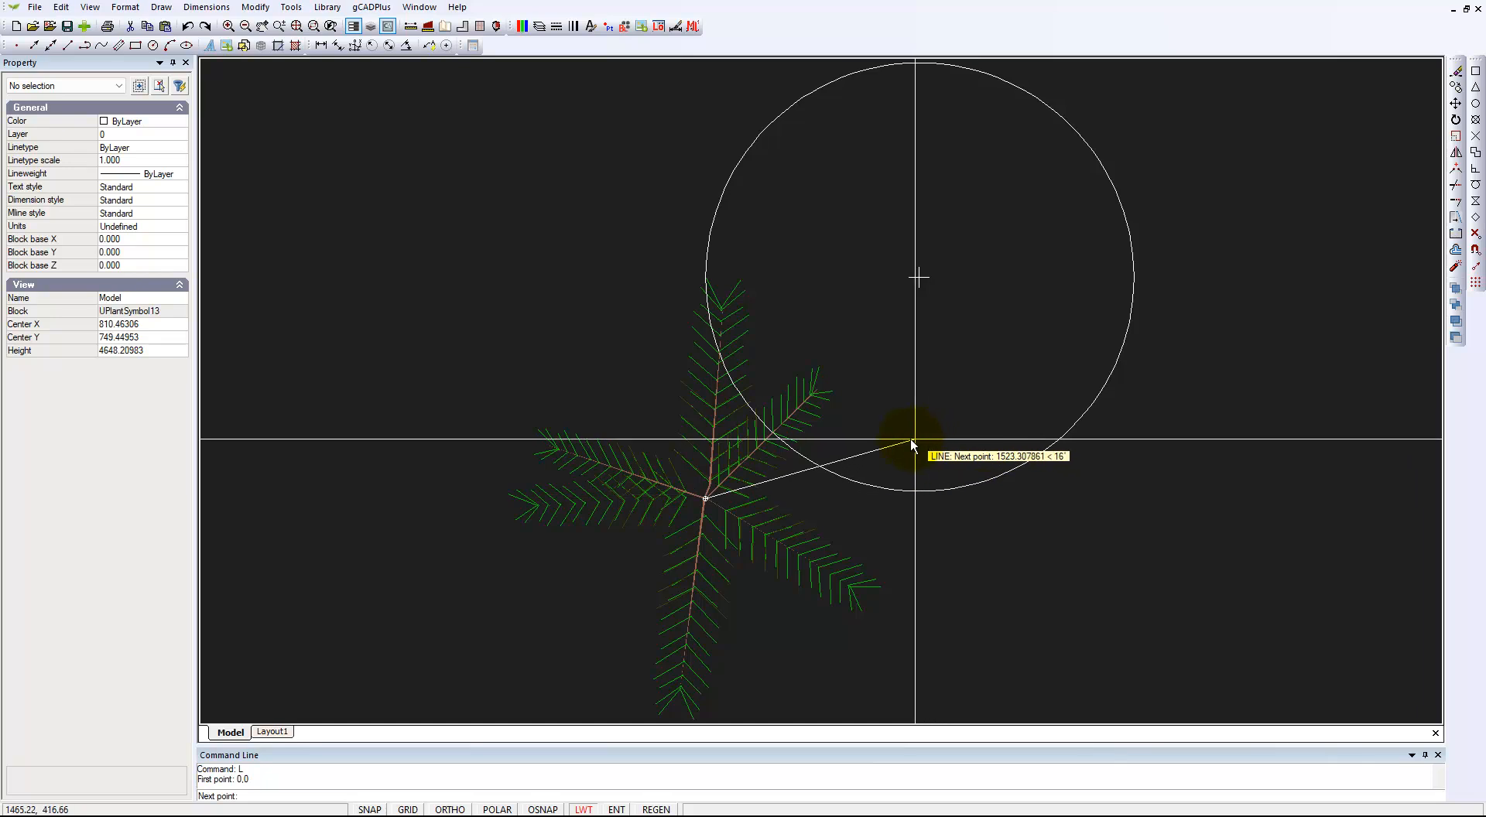
key("Escape")
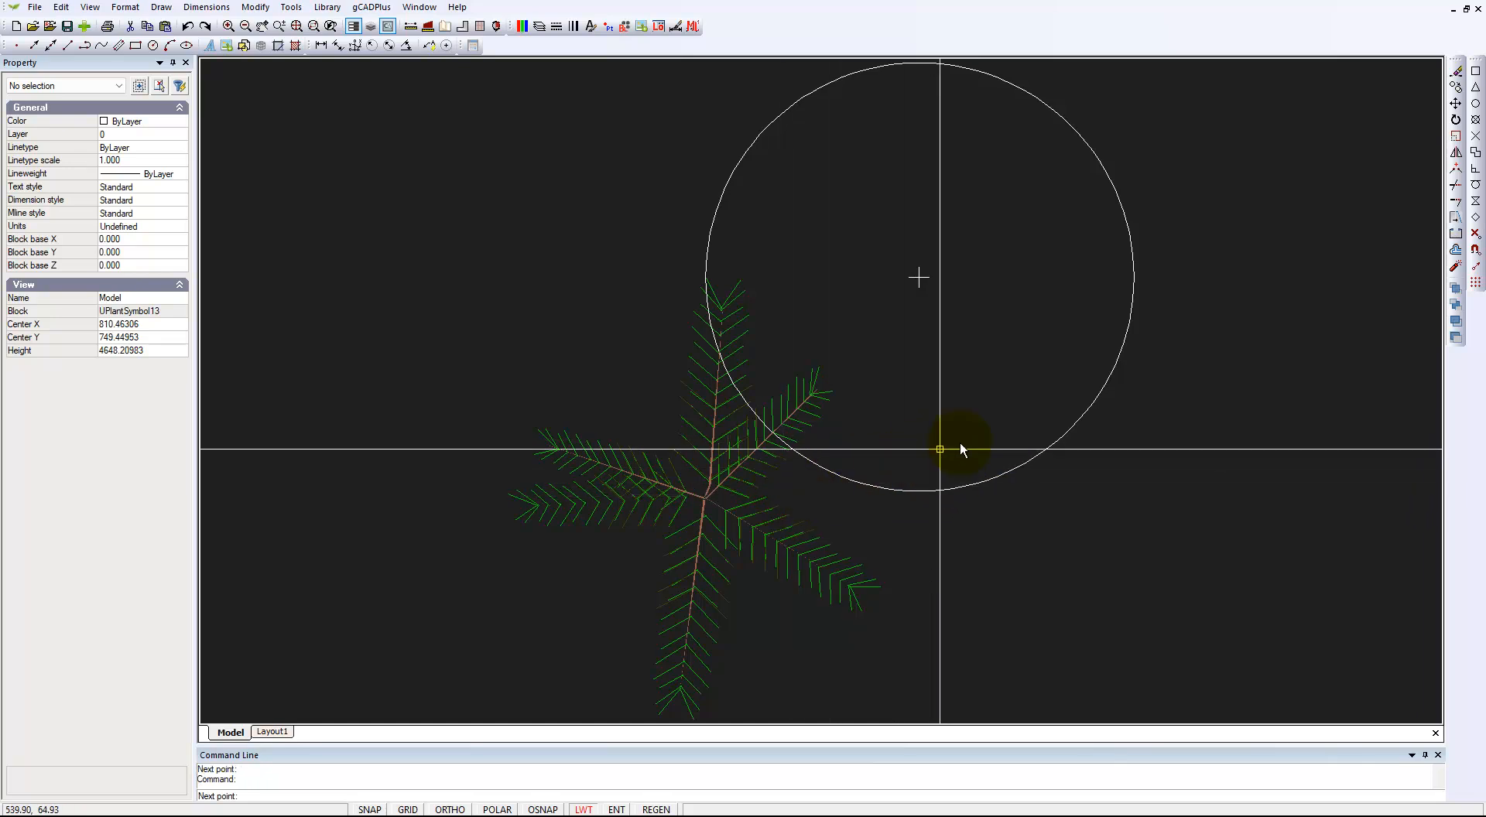
Step: Move the circle and its centre mark onto the point where the branches meet, and close the block editor
left_click(1016, 472)
left_click_drag(972, 324, 856, 248)
right_click(856, 248)
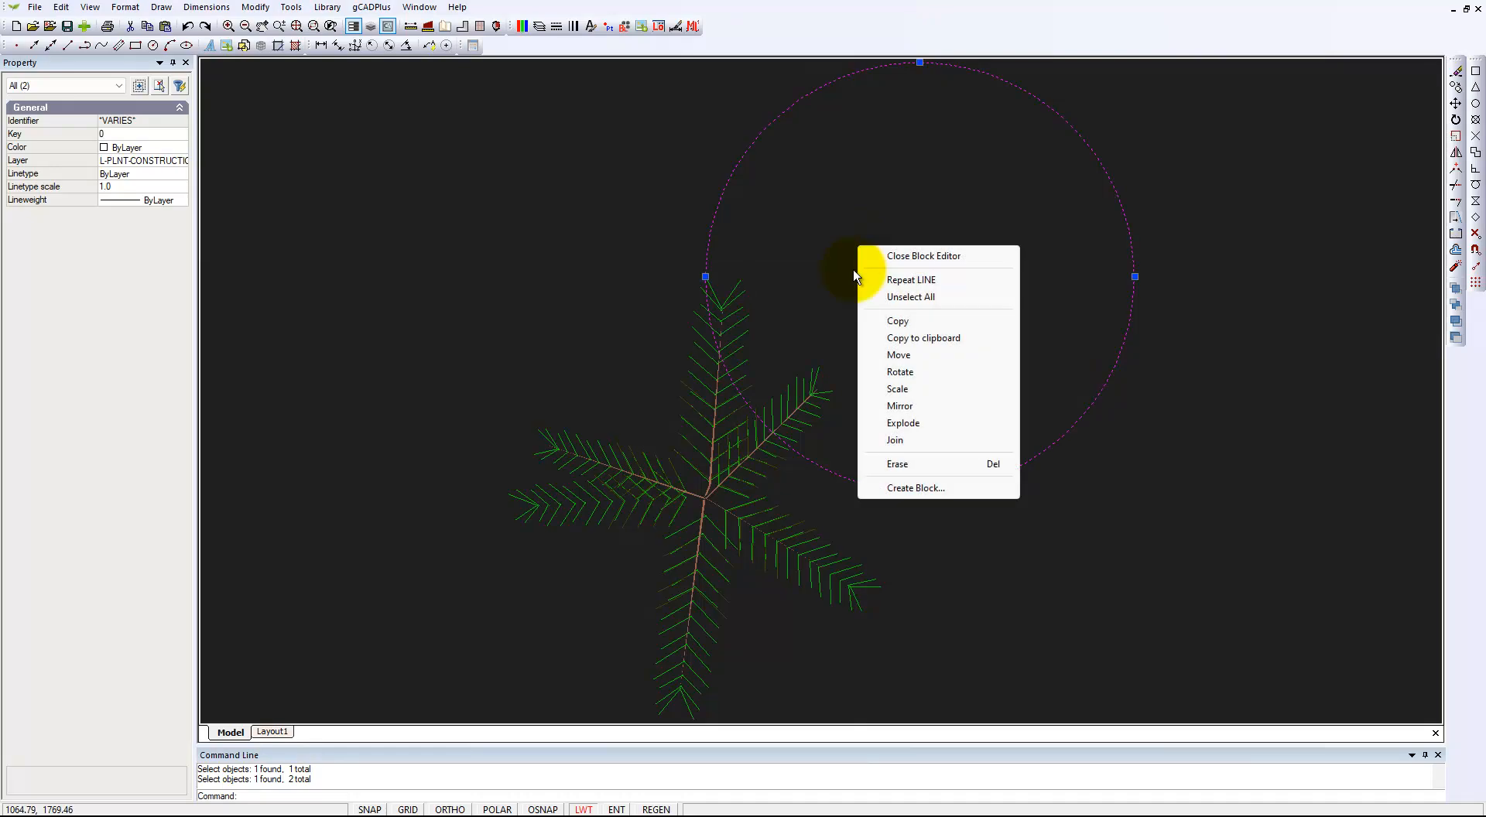
left_click(906, 357)
left_click(919, 276)
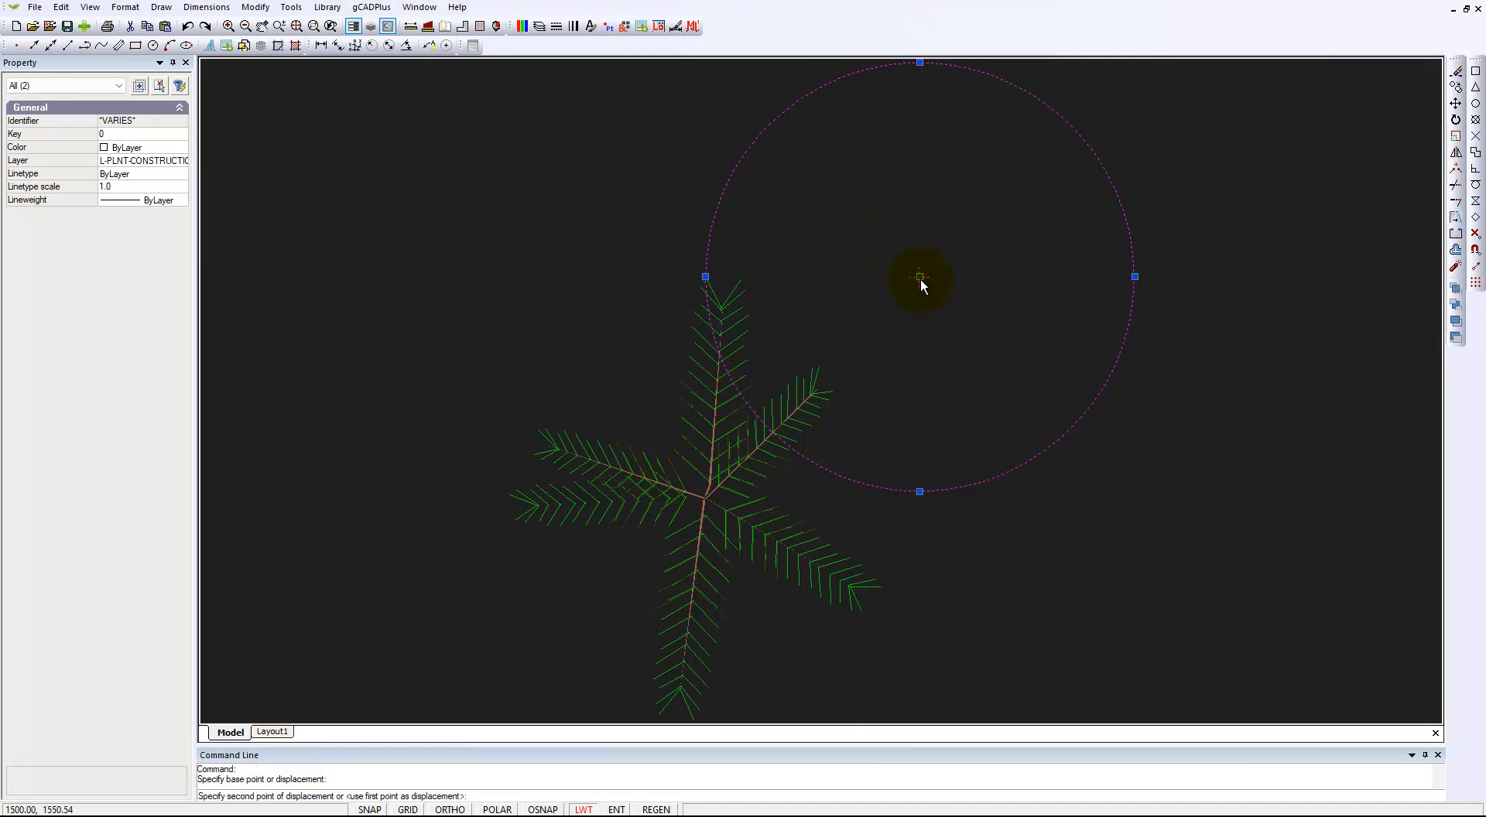
left_click(703, 499)
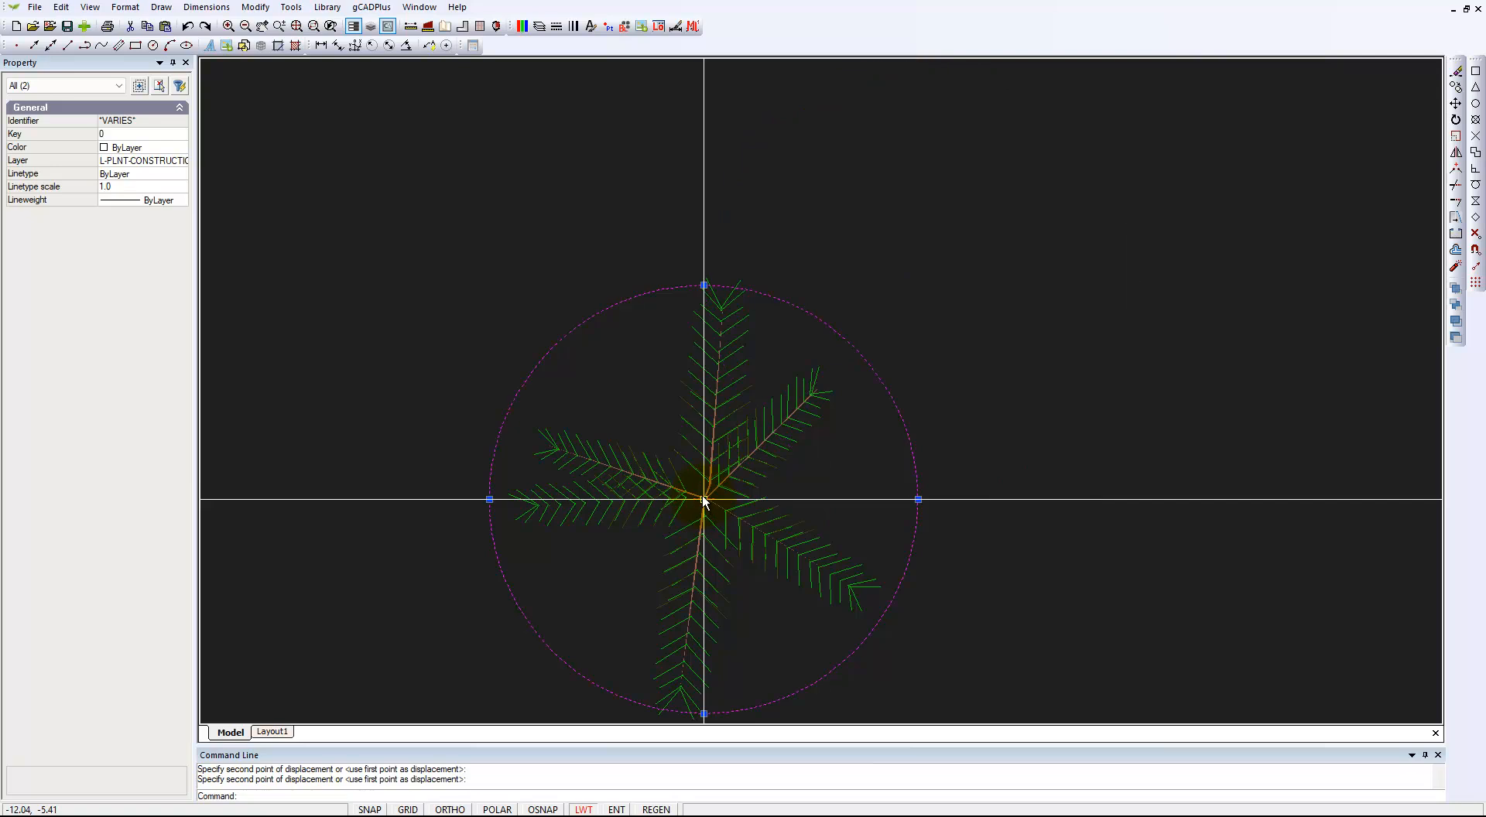
right_click(678, 407)
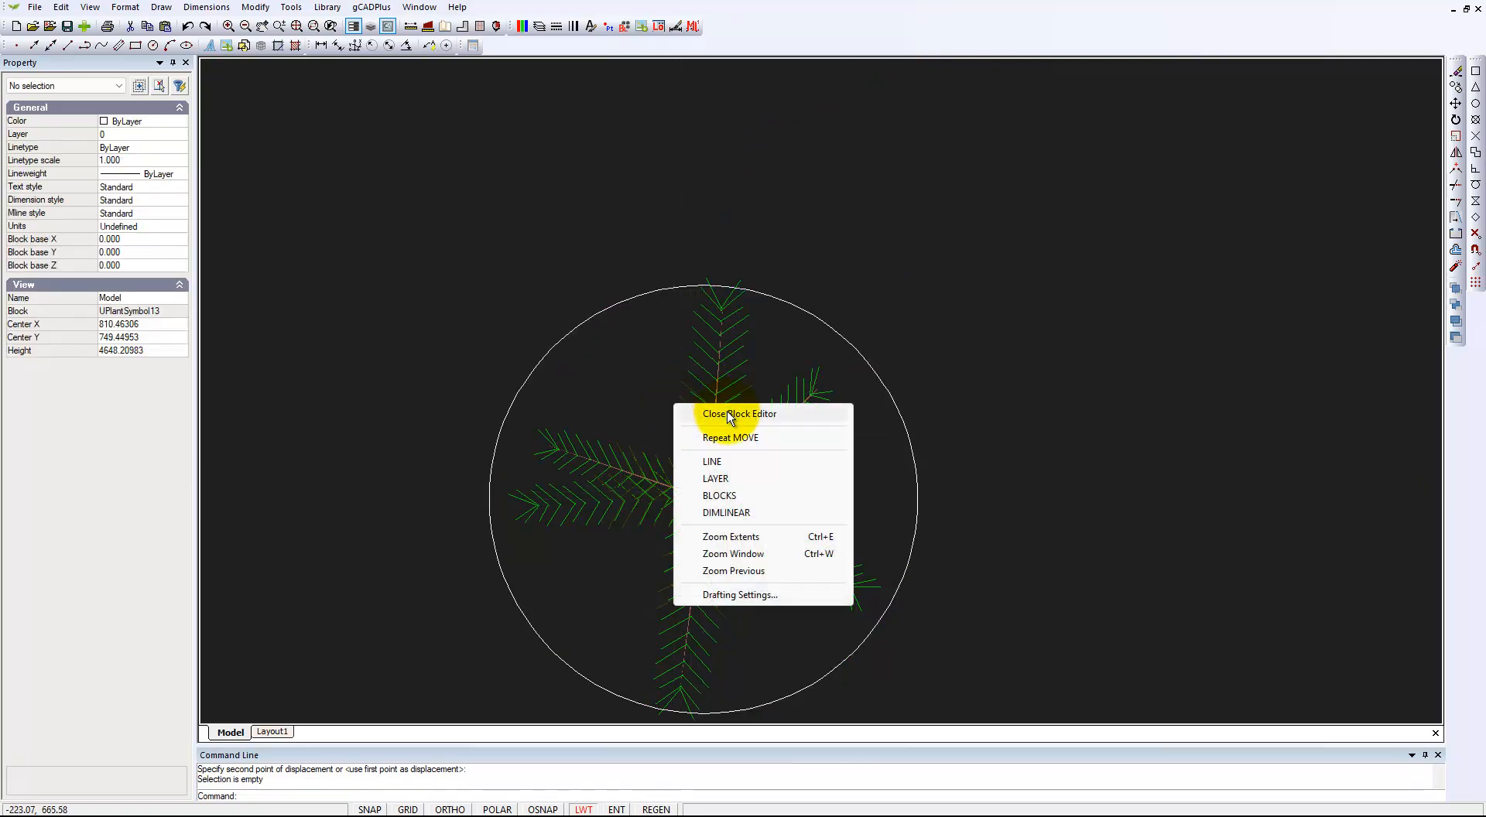
left_click(730, 415)
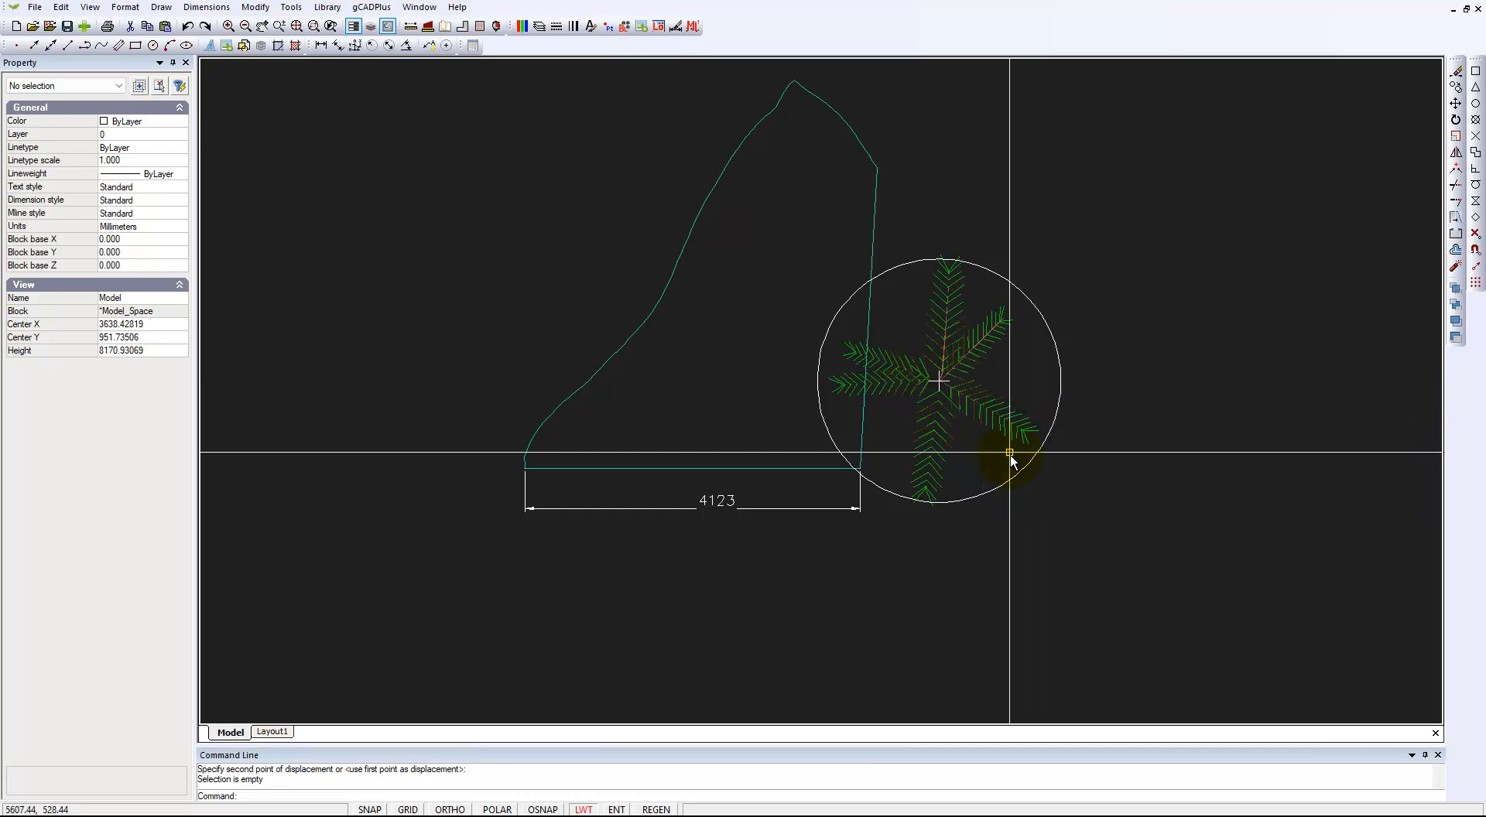
Step: Move the UPlantSymbol13 block to the outline's upper right at about X 3943, Y 3458, and scale it down about its centre
left_click(1008, 480)
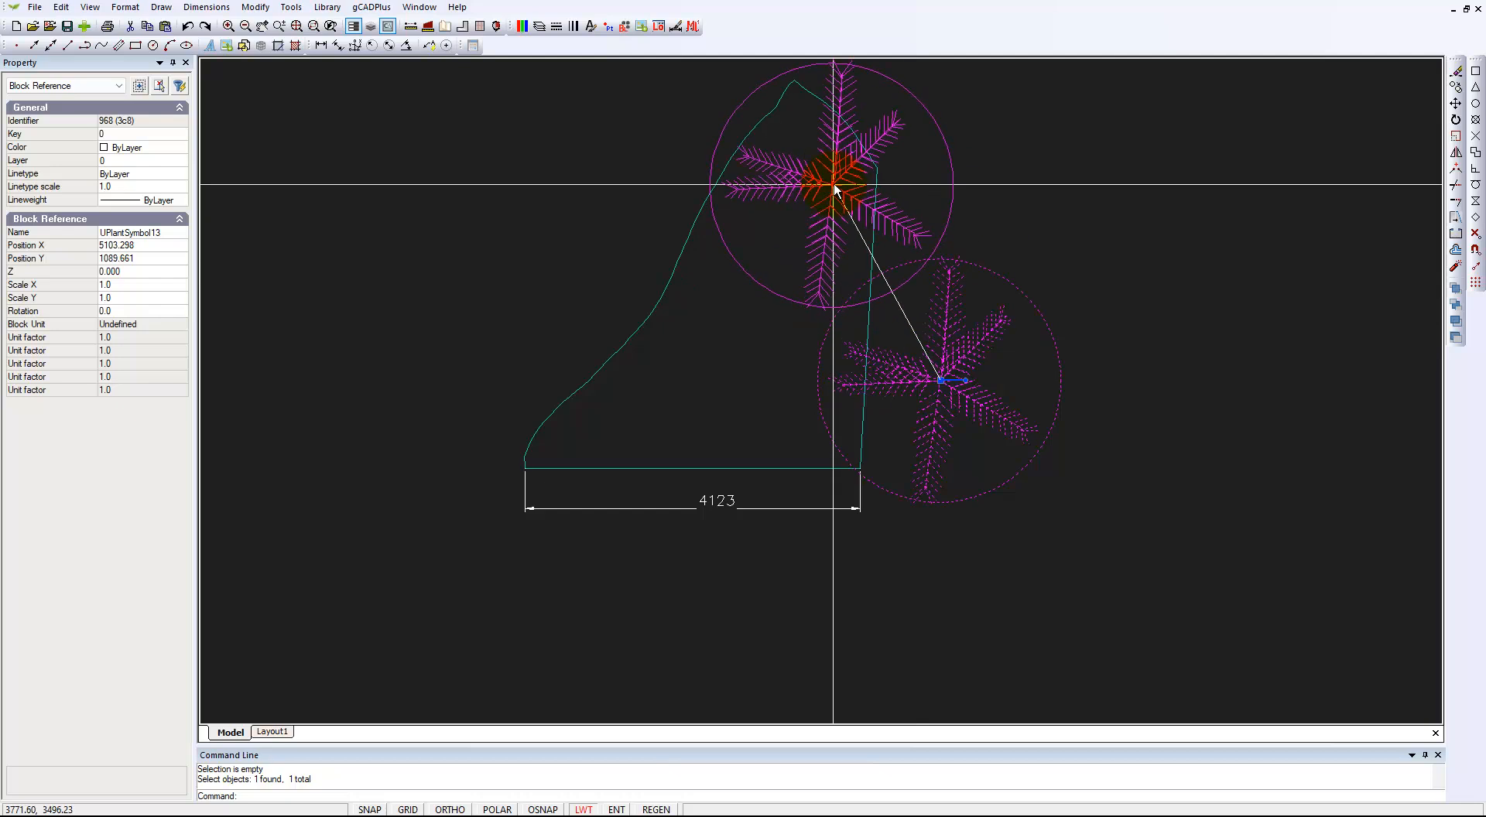
left_click(846, 187)
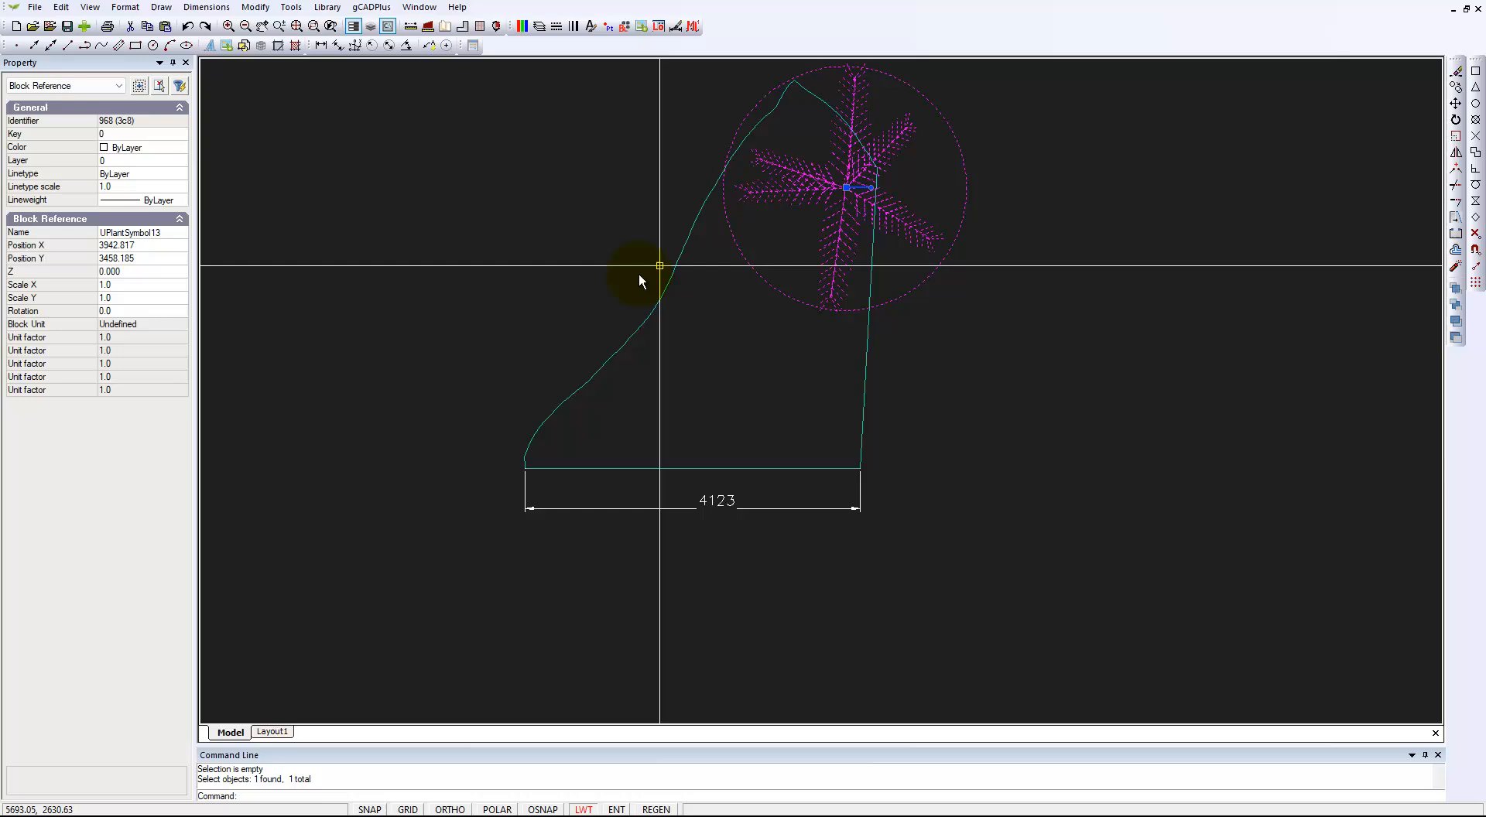
right_click(791, 217)
left_click(834, 334)
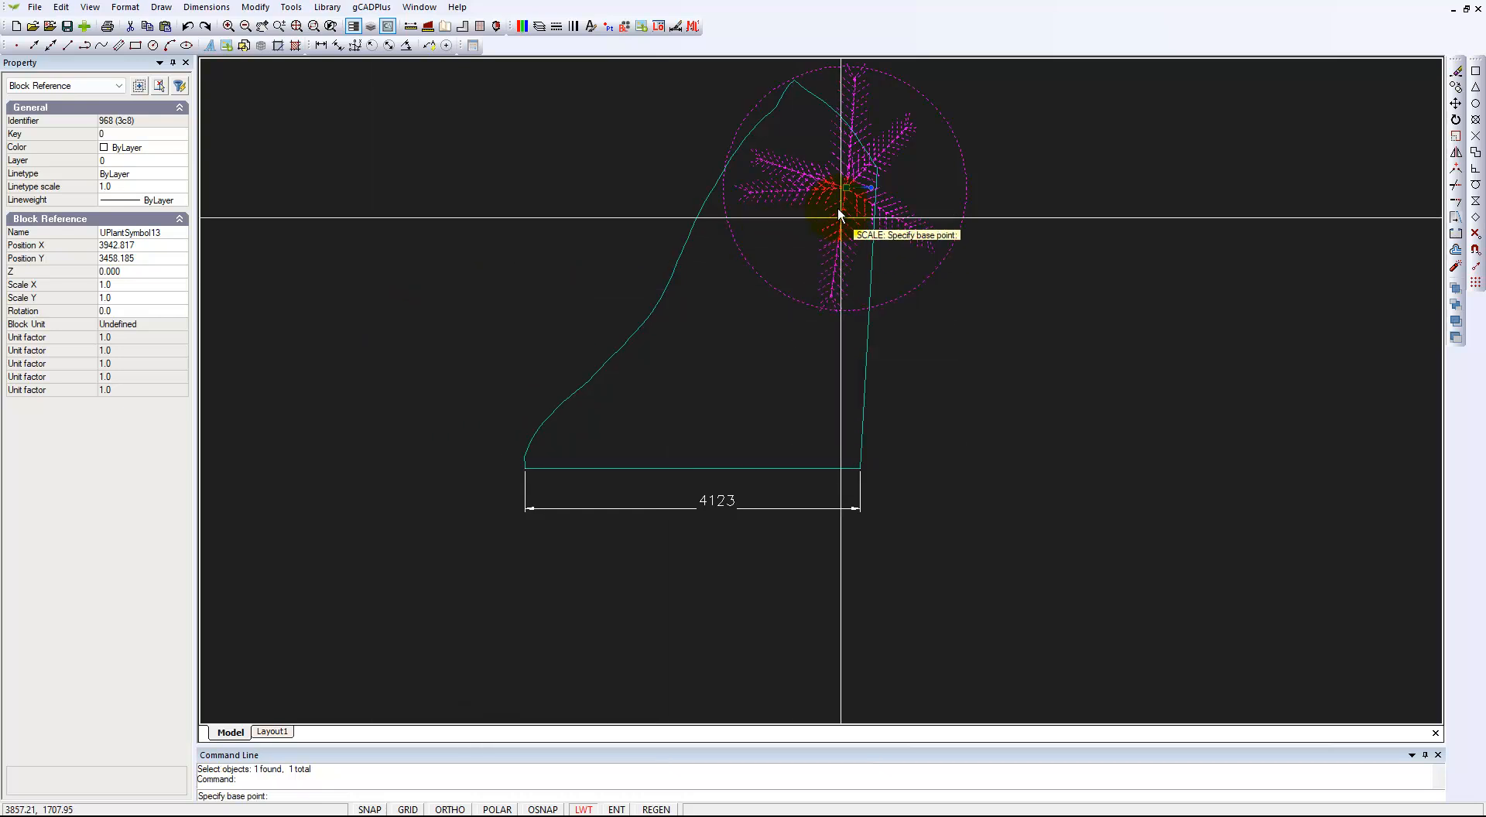
left_click(846, 188)
left_click(907, 293)
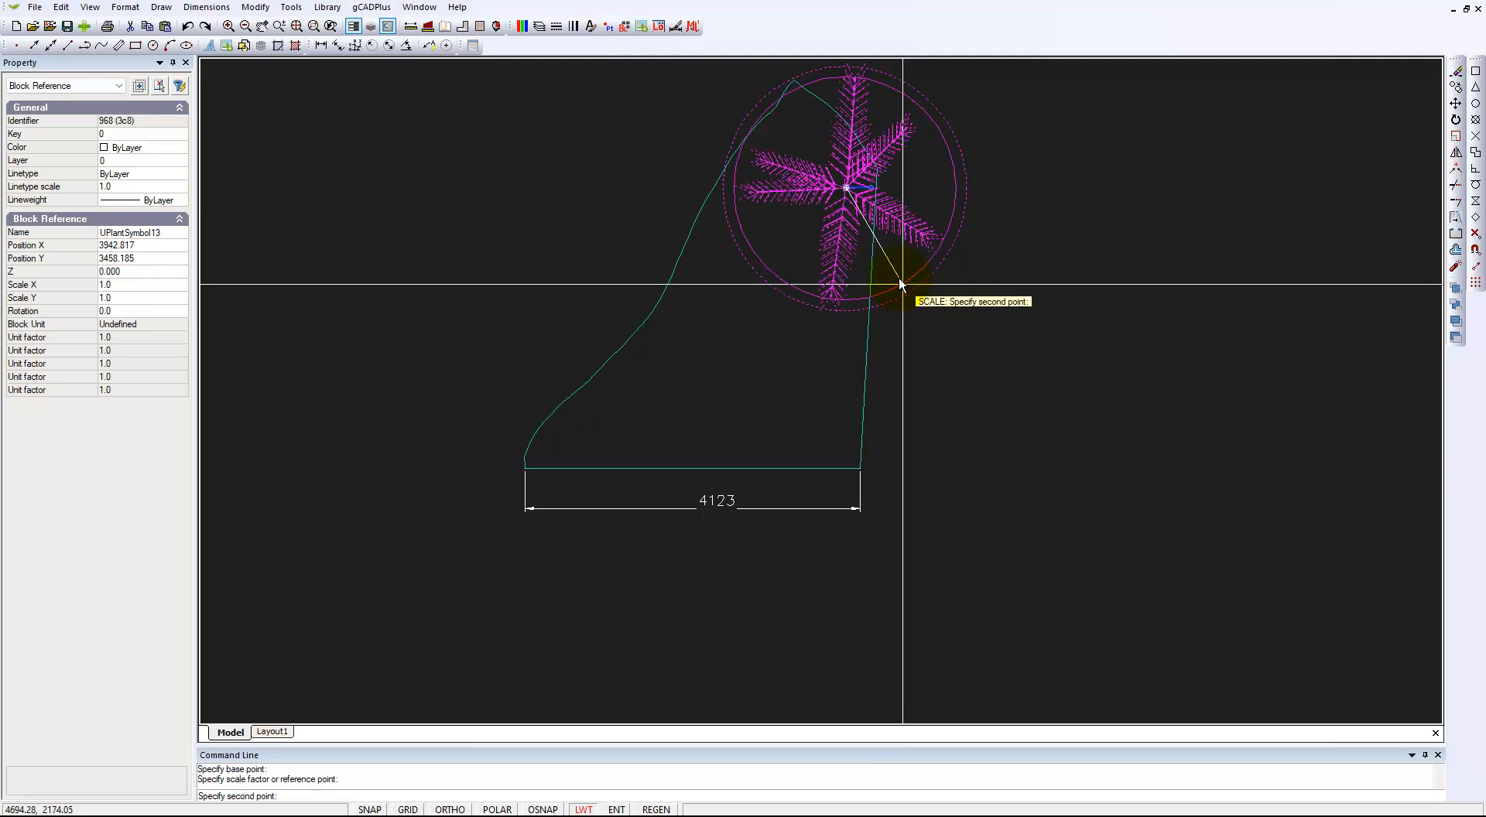
left_click(886, 254)
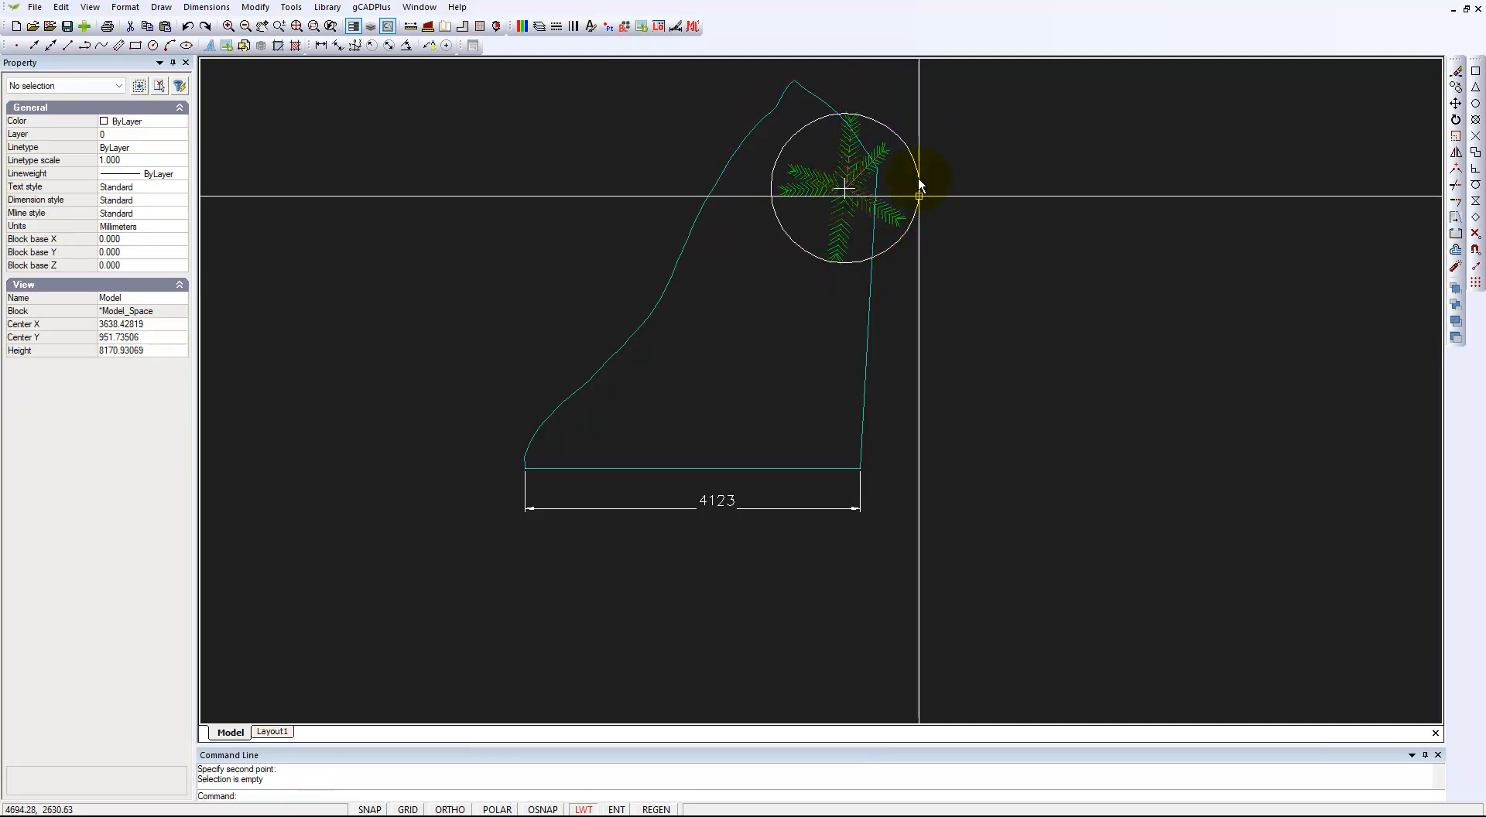
Step: Turn off the L-PLNT-CONSTRUCTION layer to hide the plant symbol's circle and centre mark
left_click(539, 26)
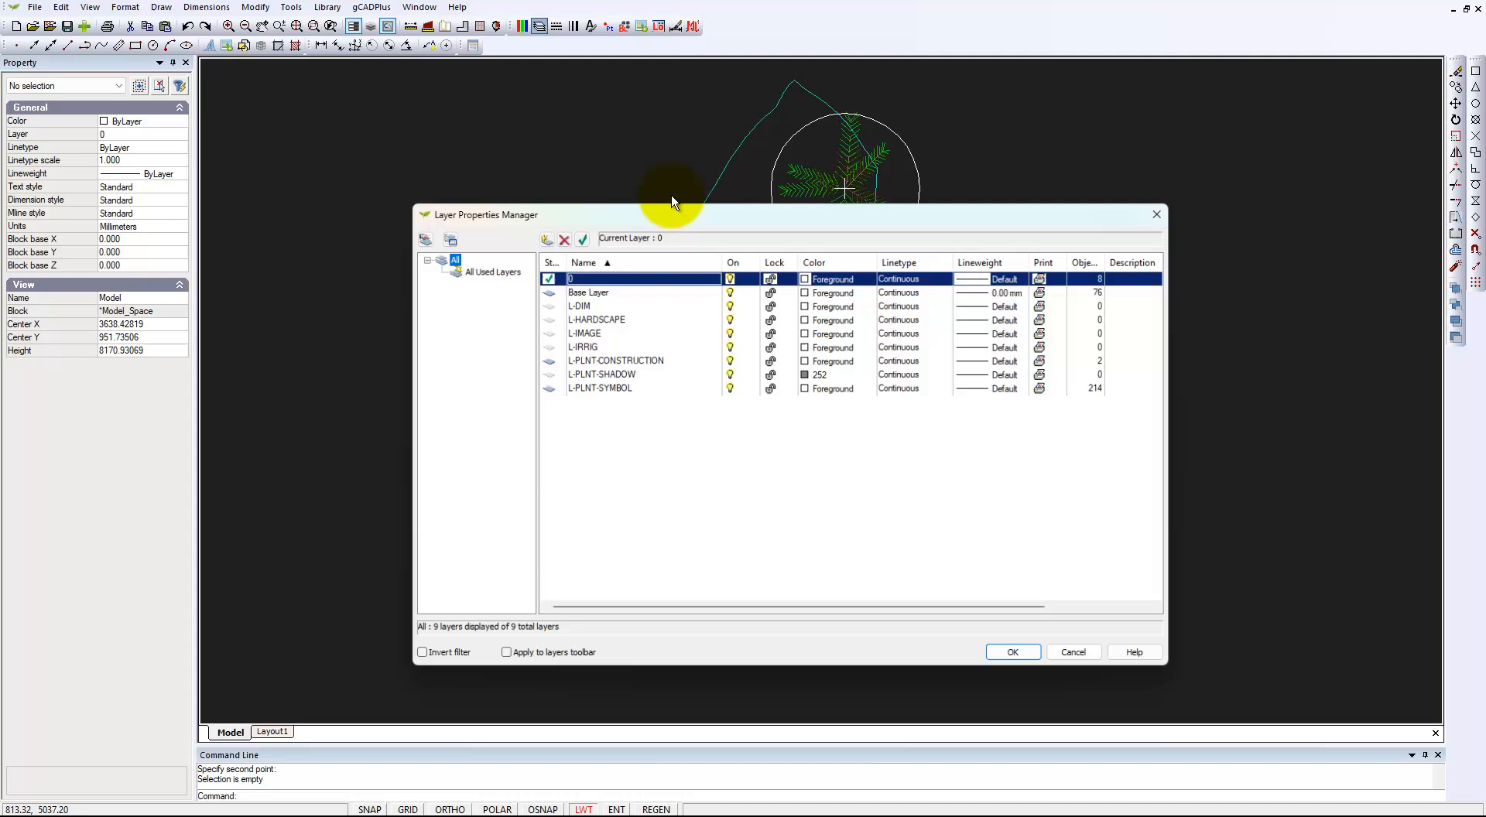
left_click(739, 362)
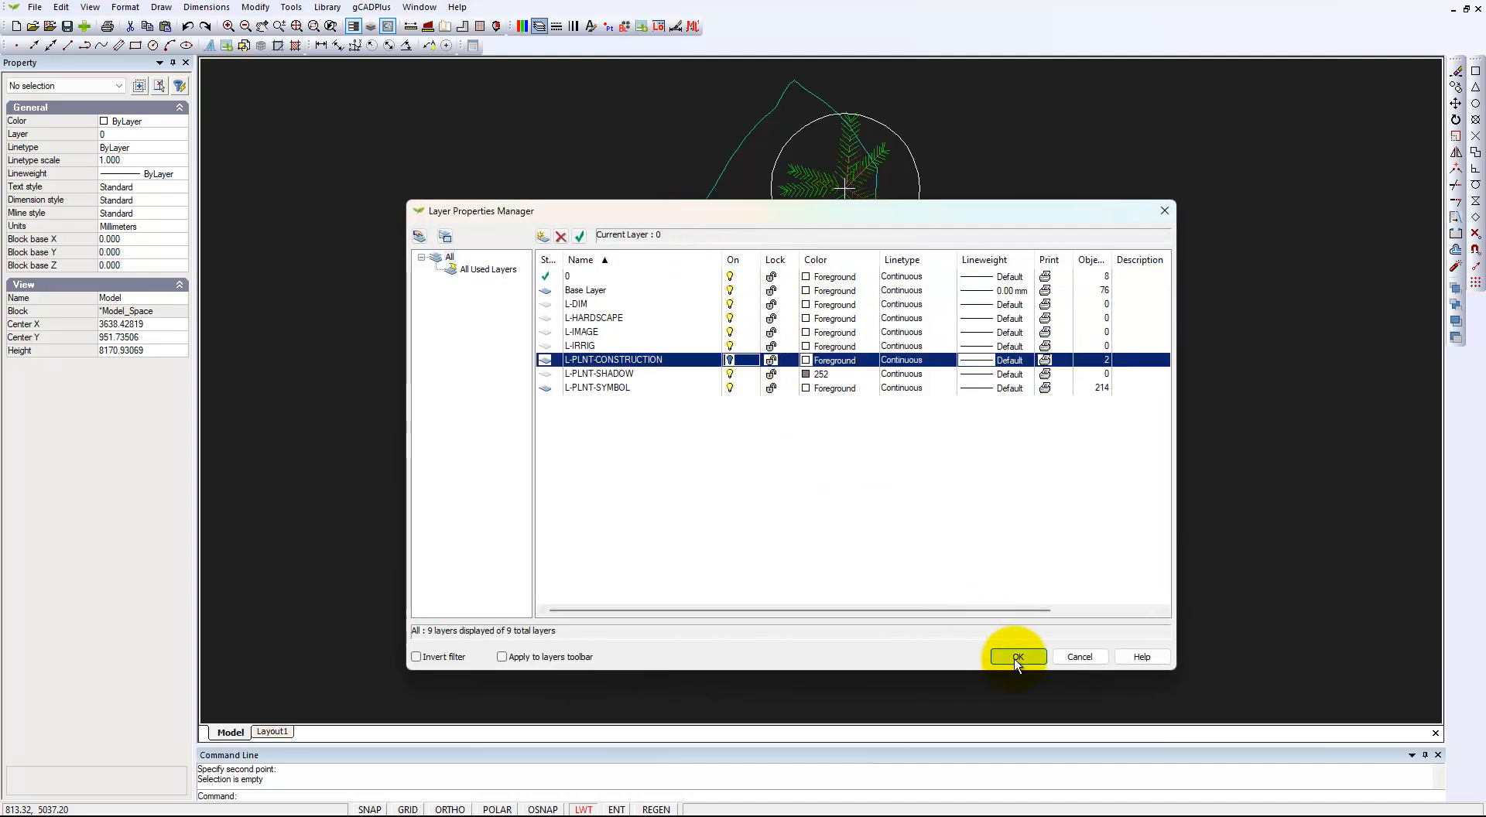
left_click(1017, 657)
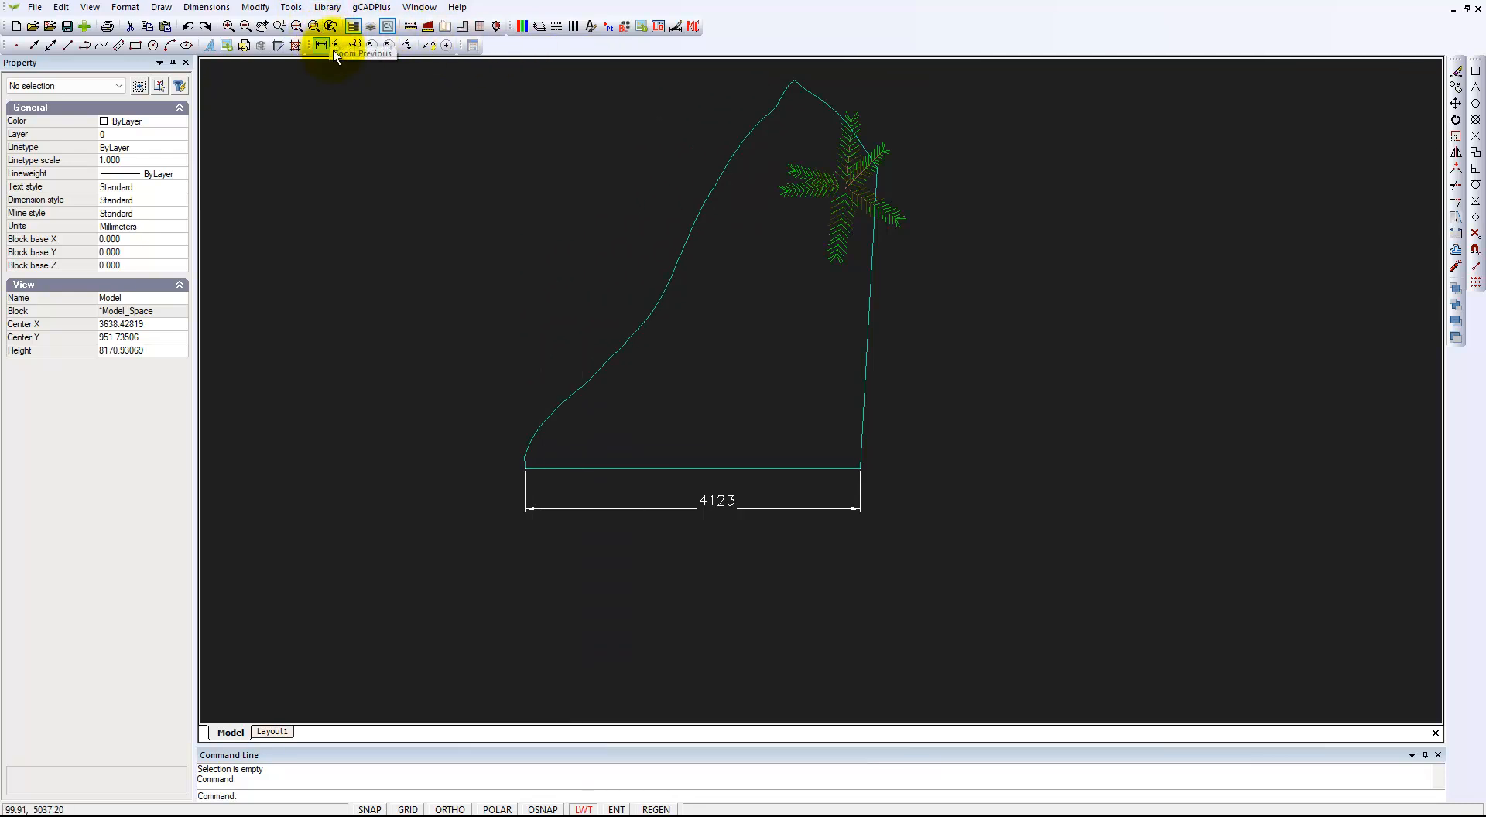
Step: Load the plant block UPlantSymbol25.lcd from the Standard plants library into the drawing's block list
left_click(328, 7)
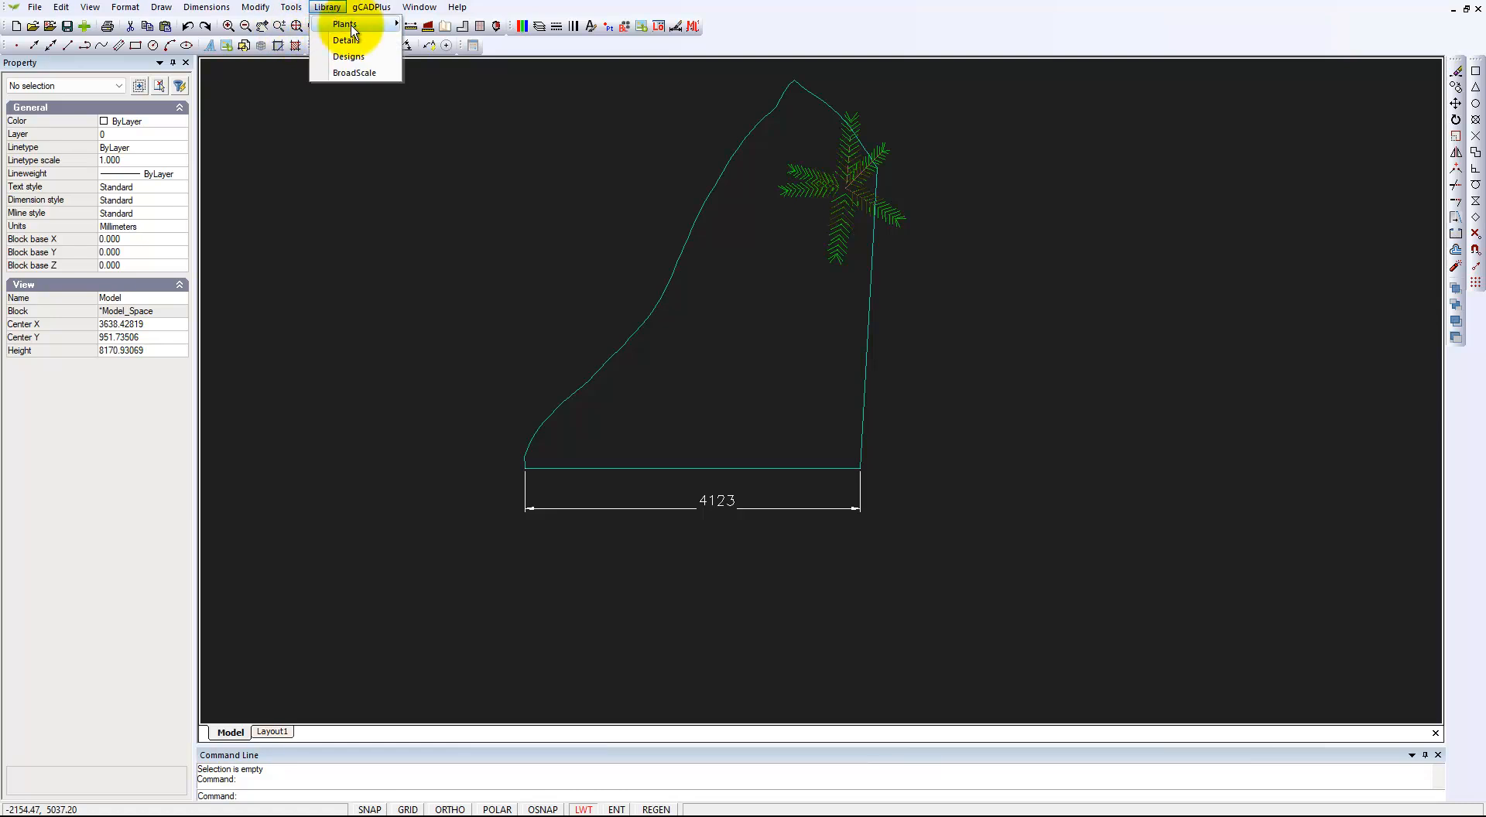
mouse_move(391, 24)
left_click(444, 26)
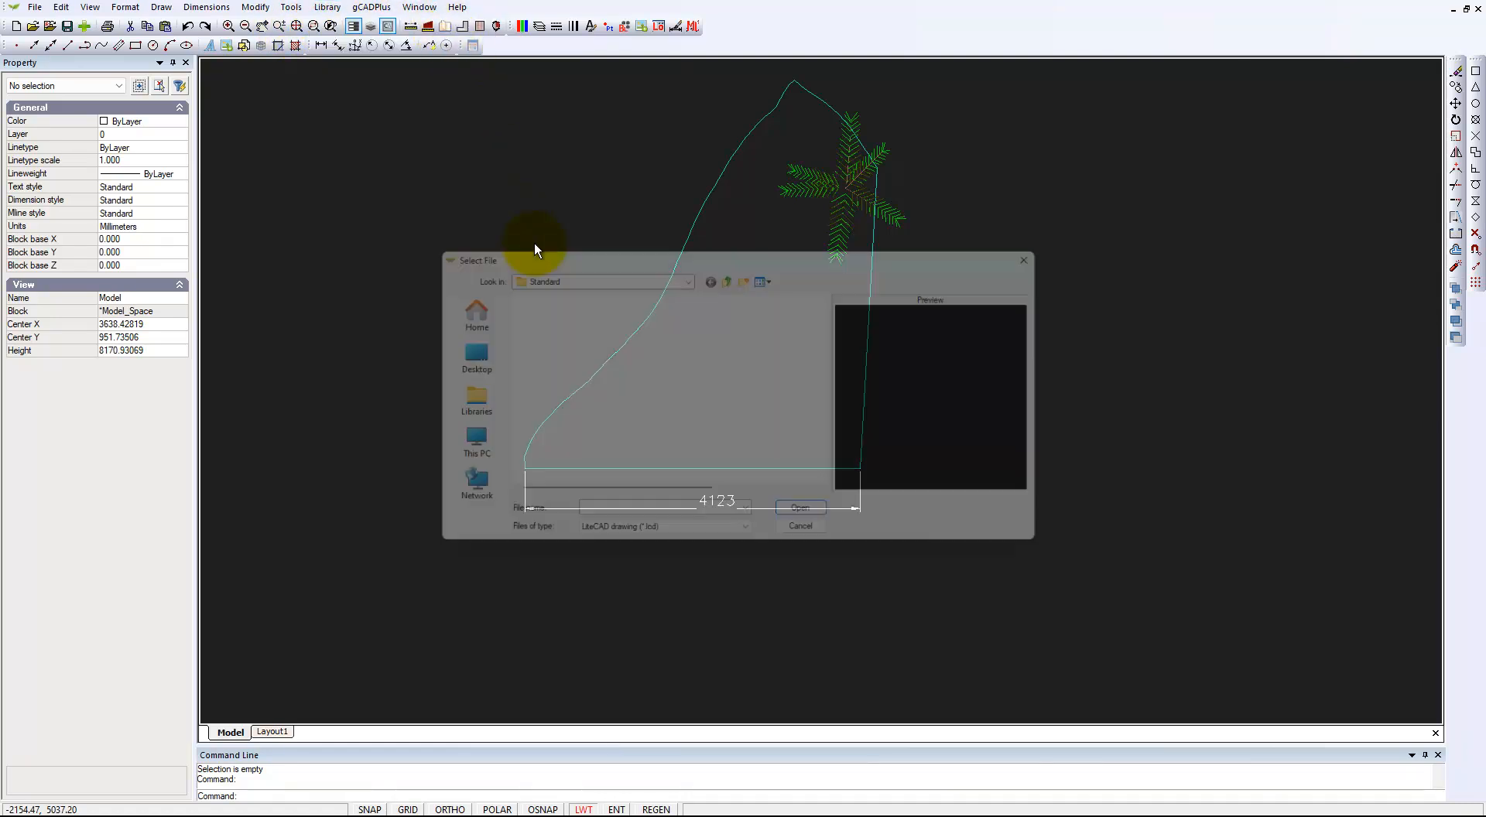
scroll(593, 341, "down", 3)
scroll(611, 380, "down", 4)
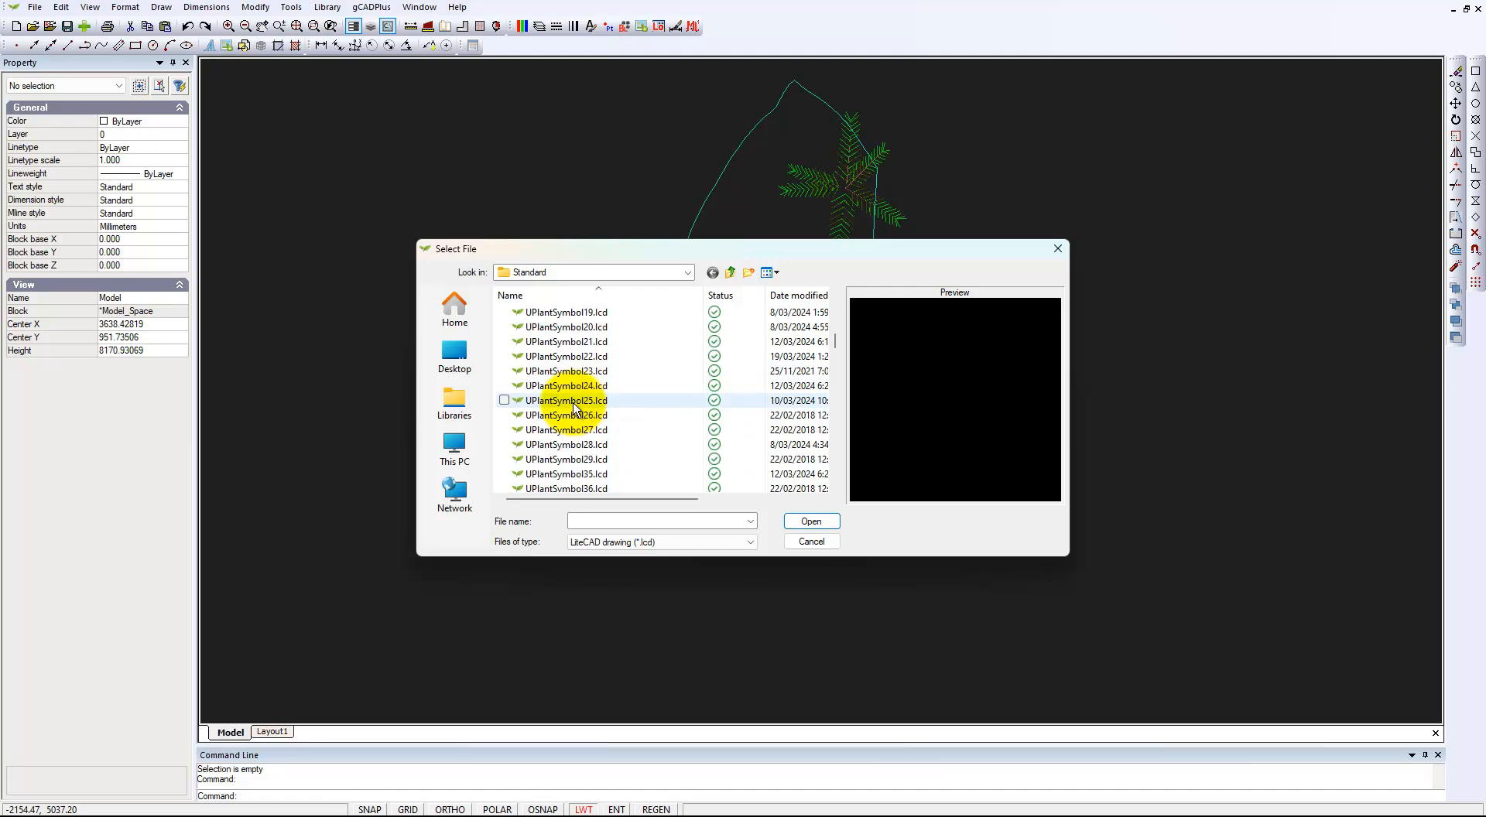
left_click(569, 400)
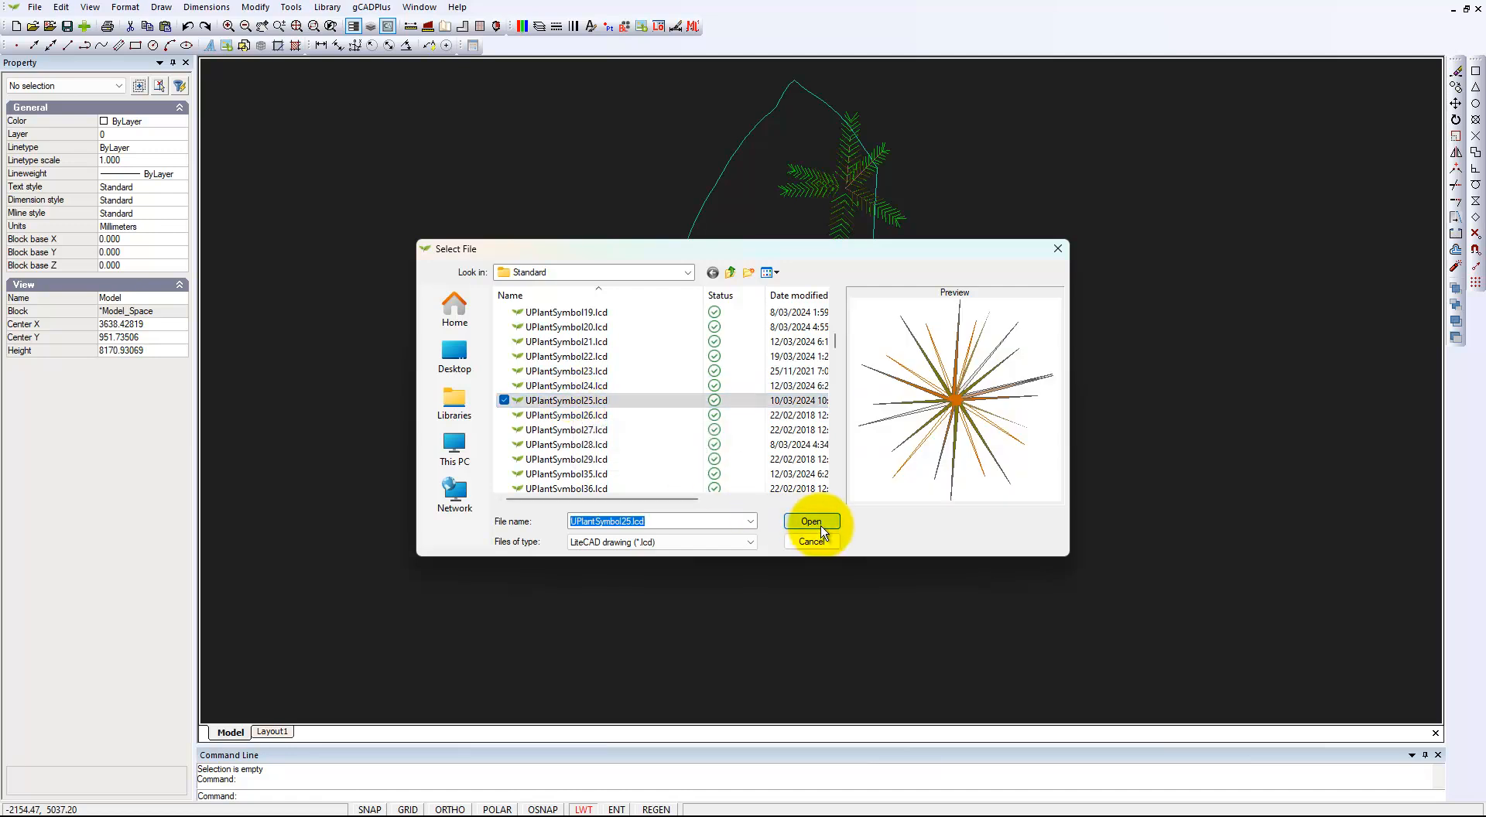
left_click(822, 532)
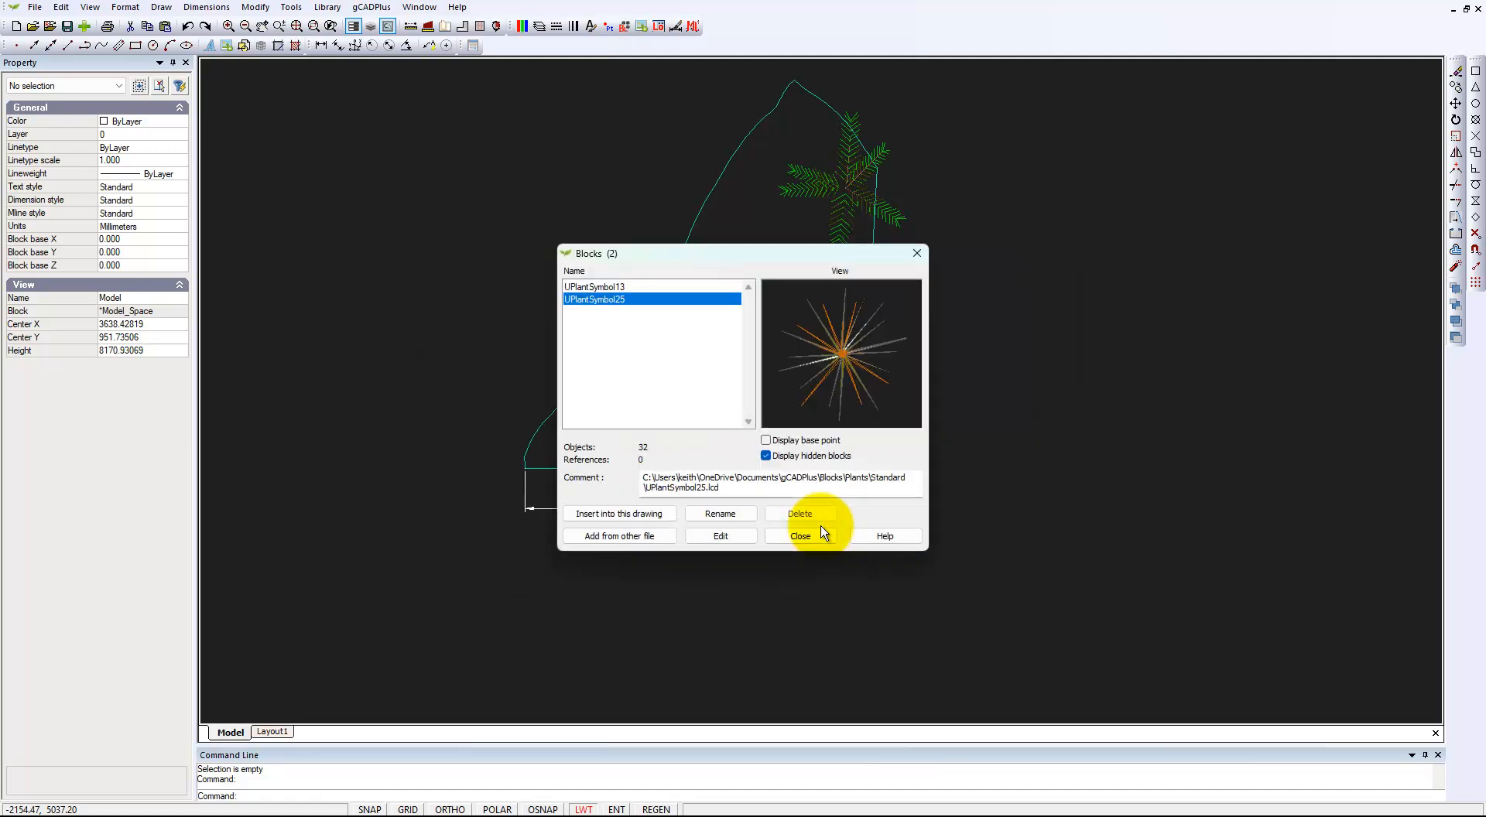
Step: Insert the UPlantSymbol25 block just inside the outline's top corner, at about X 3477, Y 4343
left_click(647, 515)
left_click(705, 484)
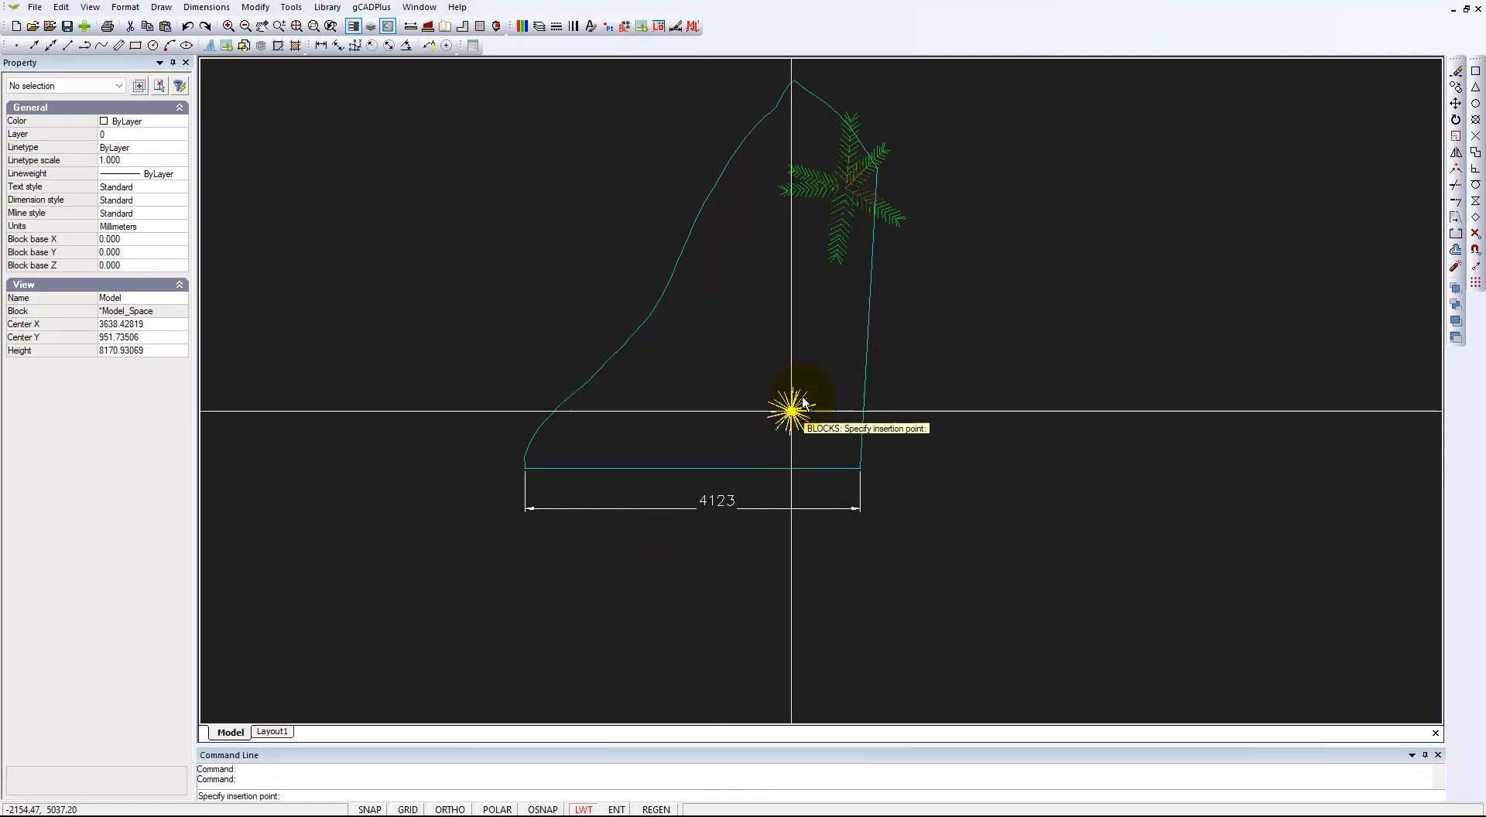
left_click(806, 126)
Step: Copy the UPlantSymbol25 symbol from its centre to two more spots in a row down along the outline's curved edge
left_click(807, 122)
right_click(808, 128)
left_click(832, 172)
left_click(808, 117)
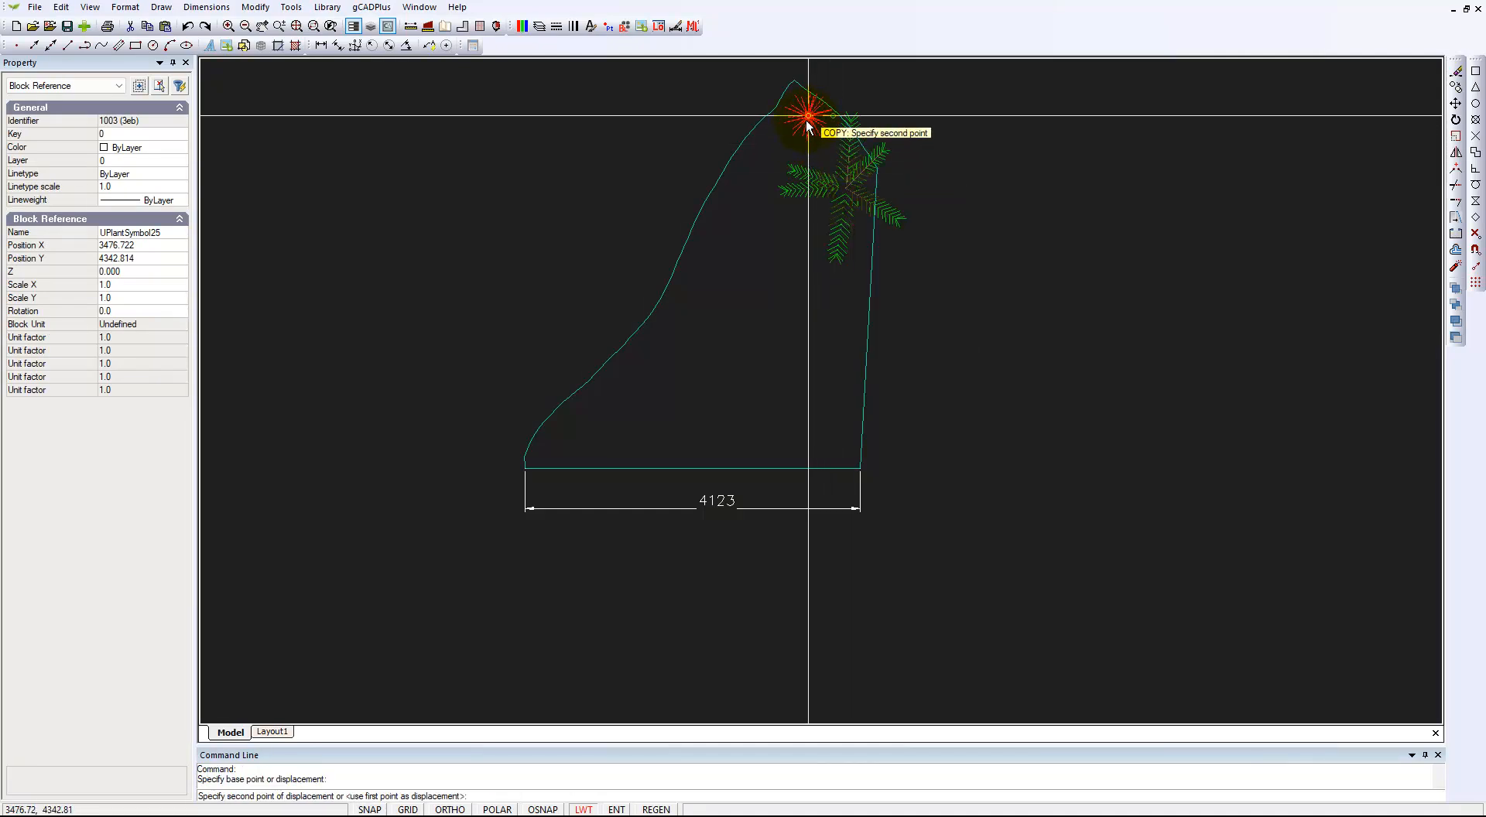
left_click(785, 152)
left_click(756, 189)
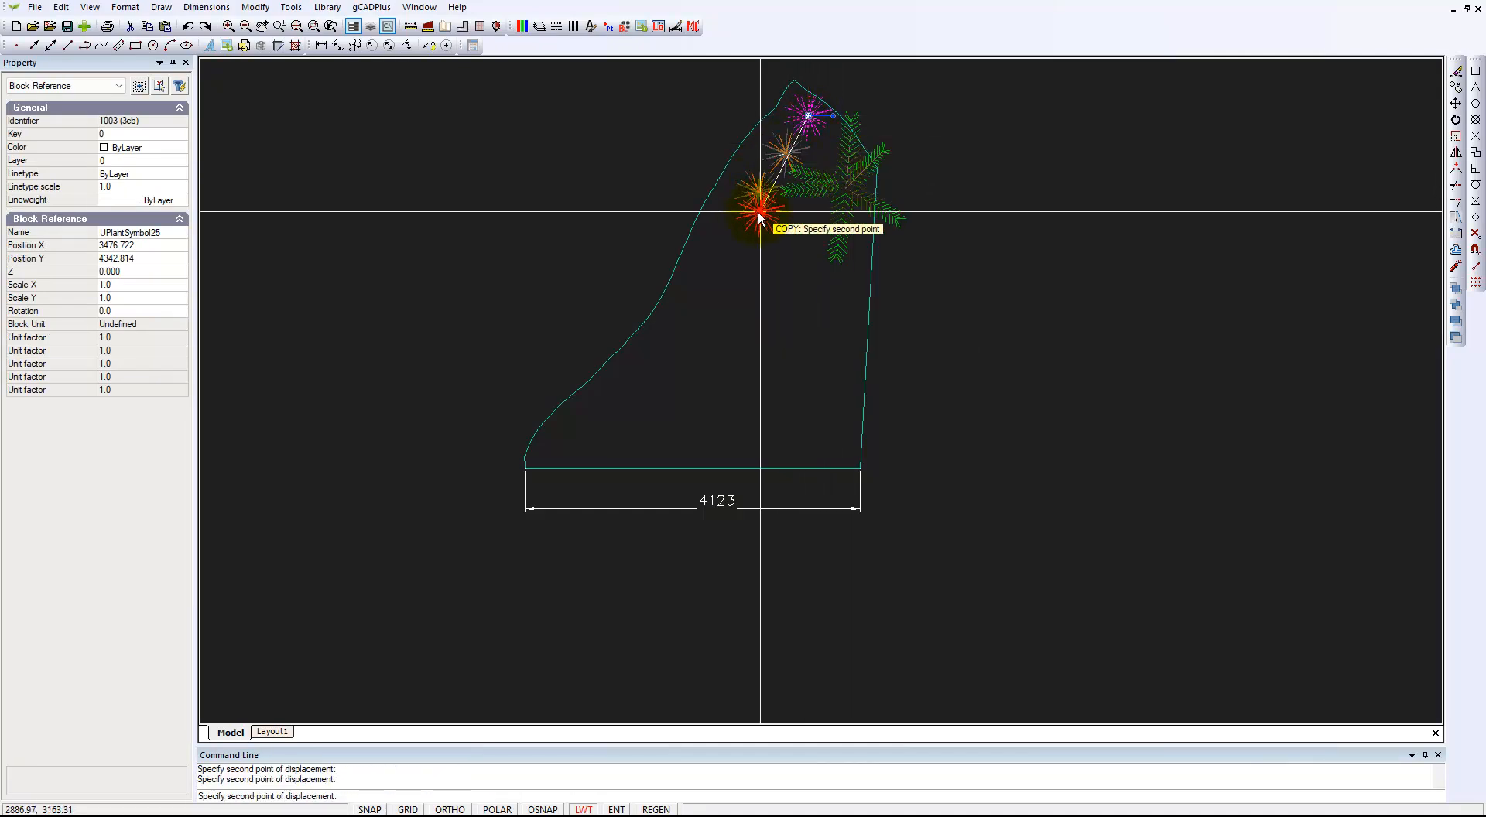
right_click(740, 249)
left_click(778, 259)
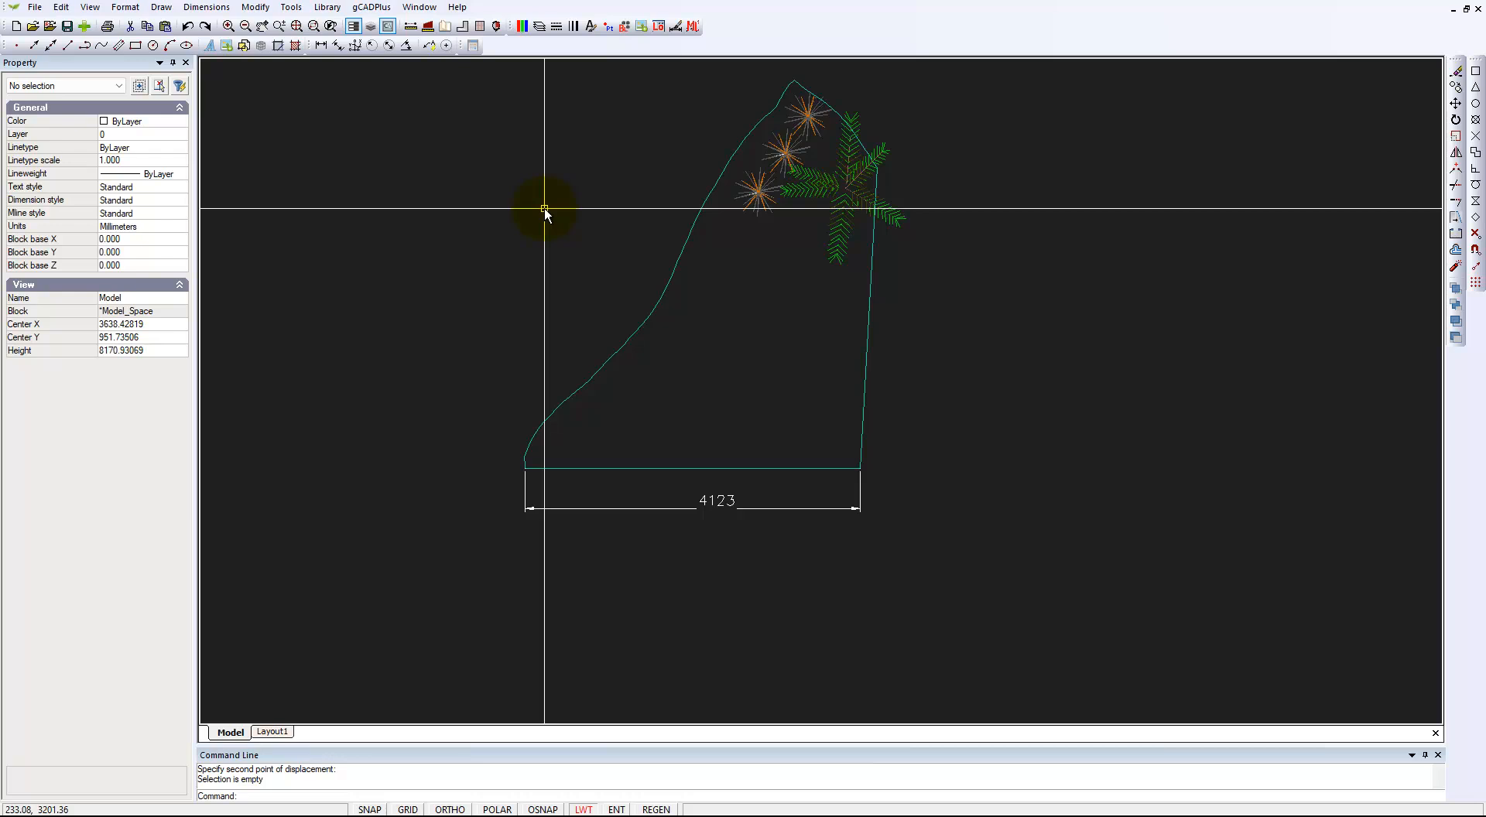
mouse_move(1018, 805)
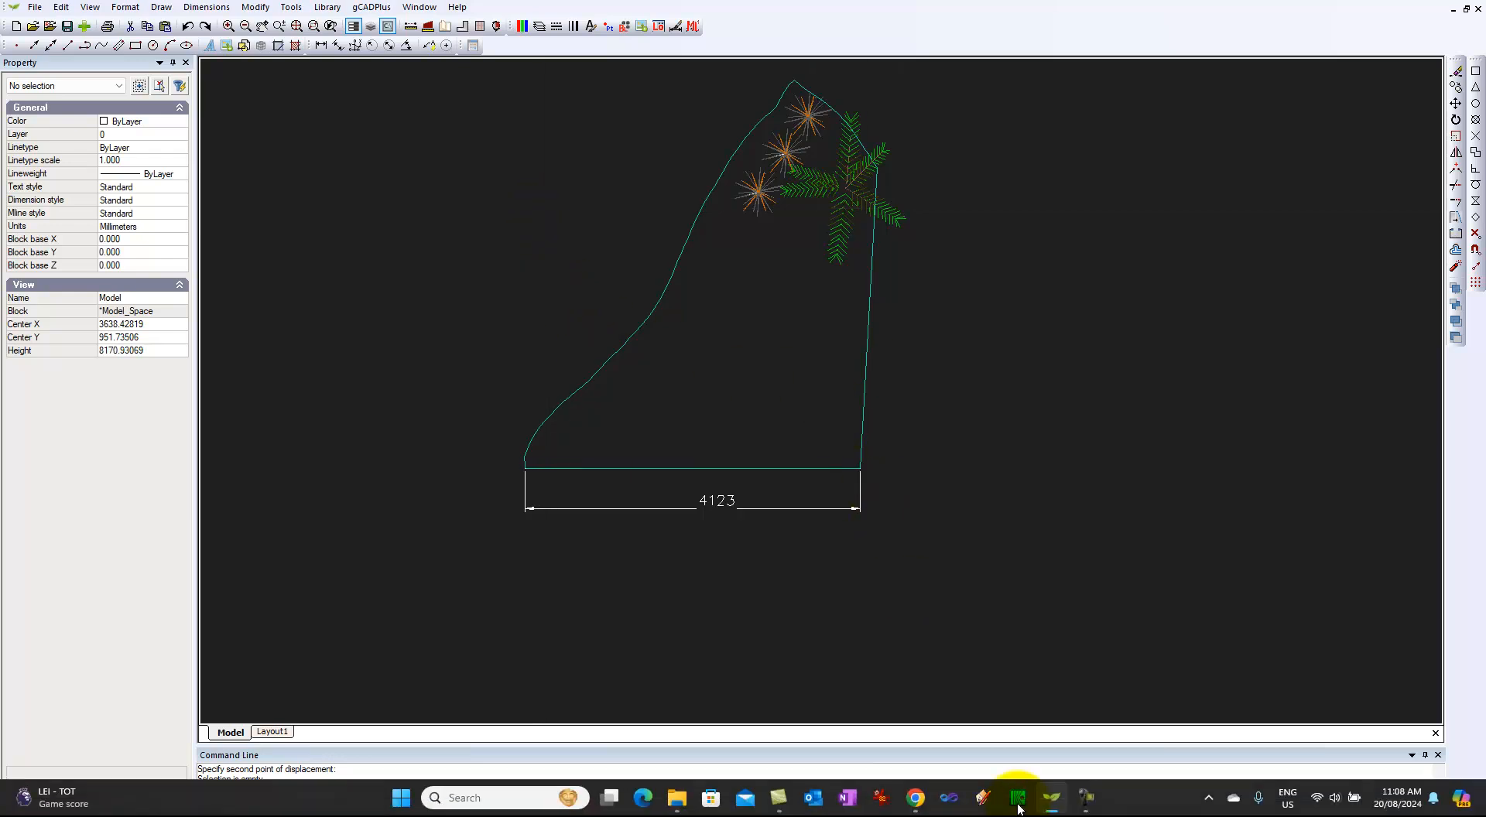
left_click(1089, 809)
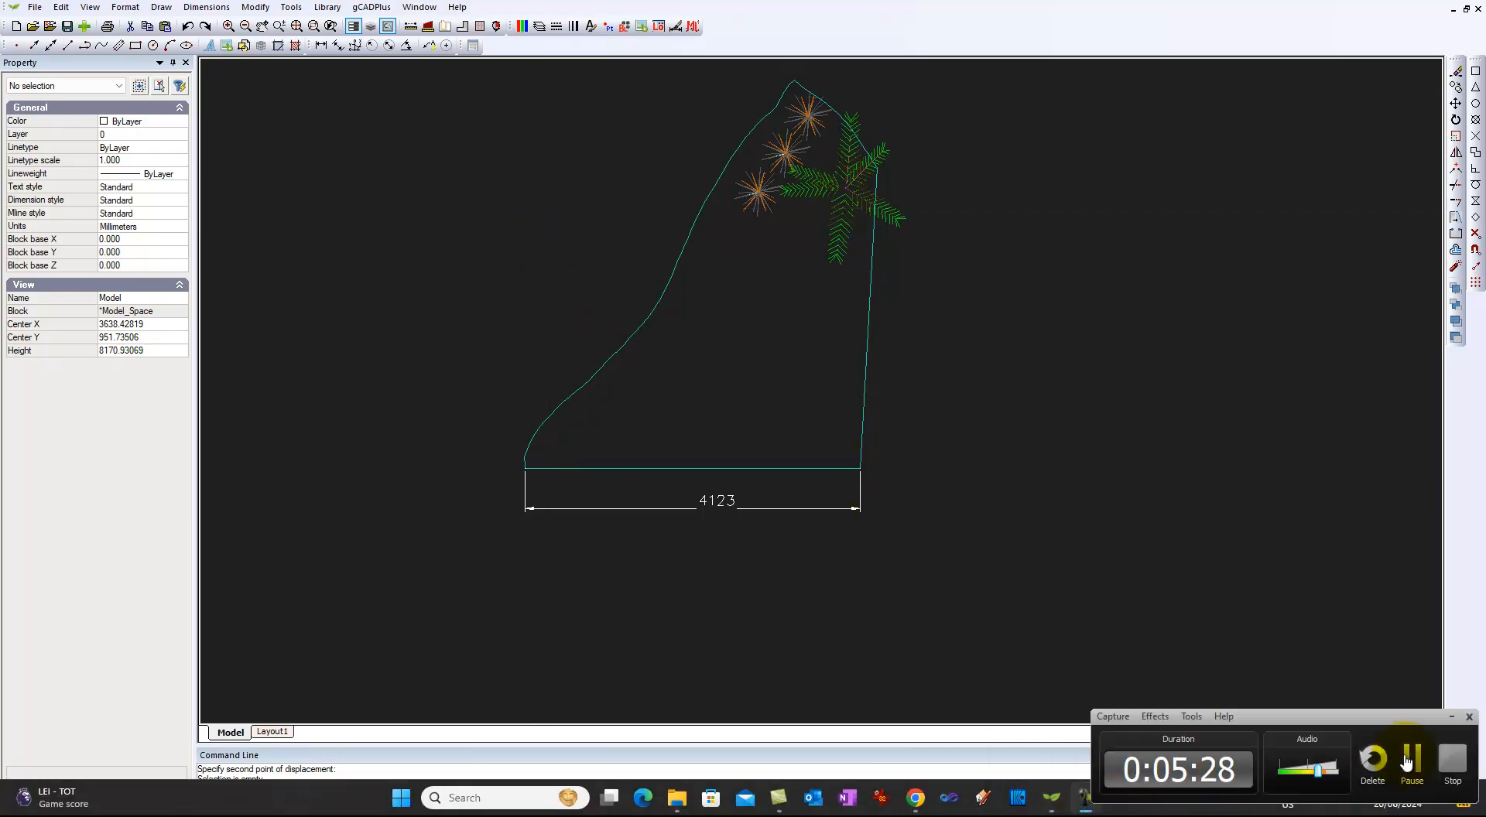